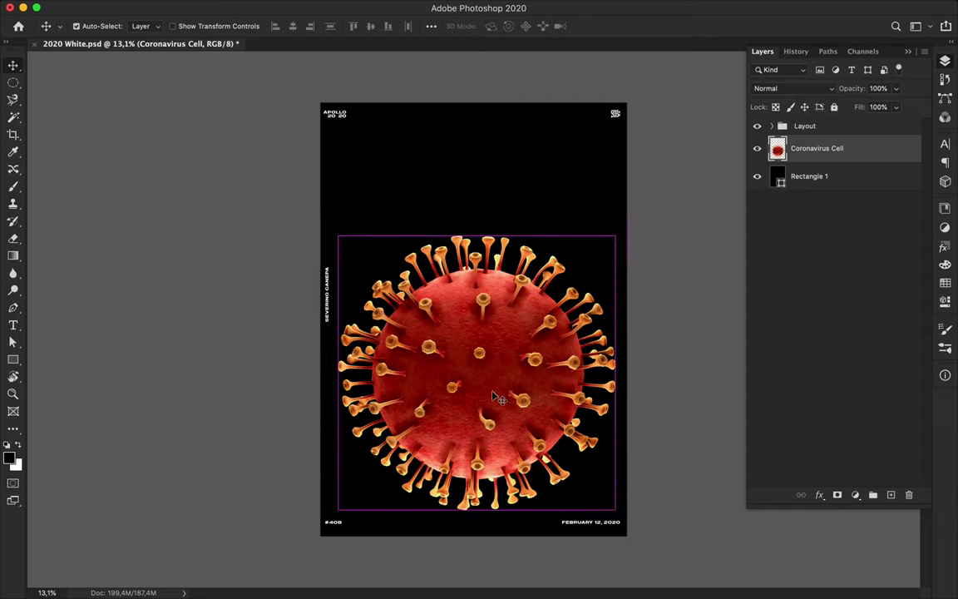
Add the pasted title 冠状病毒 as a text line above the virus.
{"action": "key", "text": "t"}
{"action": "left_click", "coordinate": [440, 214]}
{"action": "type", "text": "冠状病毒"}
{"action": "key", "text": "ctrl+Return"}
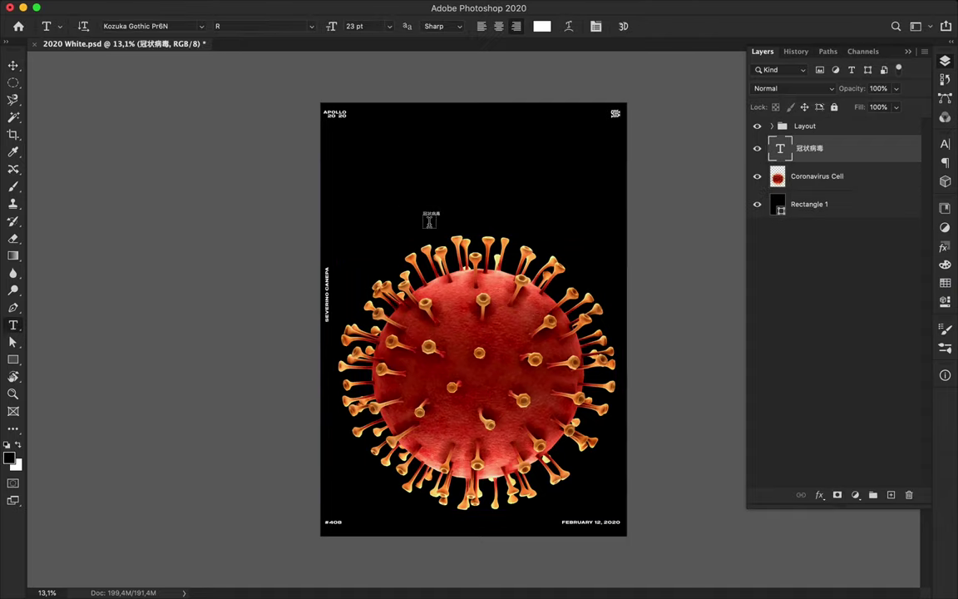
{"action": "key", "text": "ctrl+plus"}
Set the title font to Source Han Serif SC, Bold weight.
{"action": "left_click", "coordinate": [948, 146]}
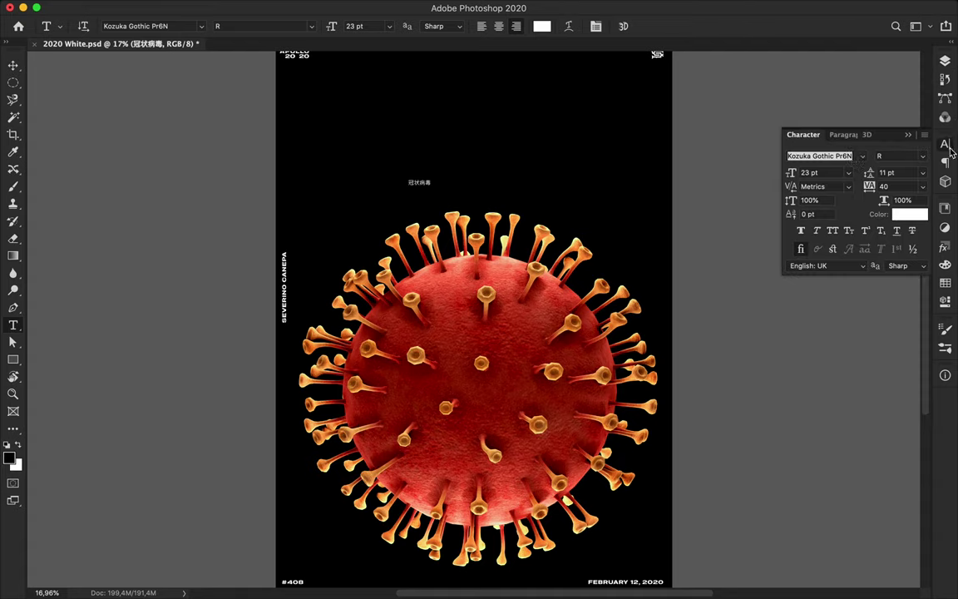
{"action": "left_click", "coordinate": [863, 157]}
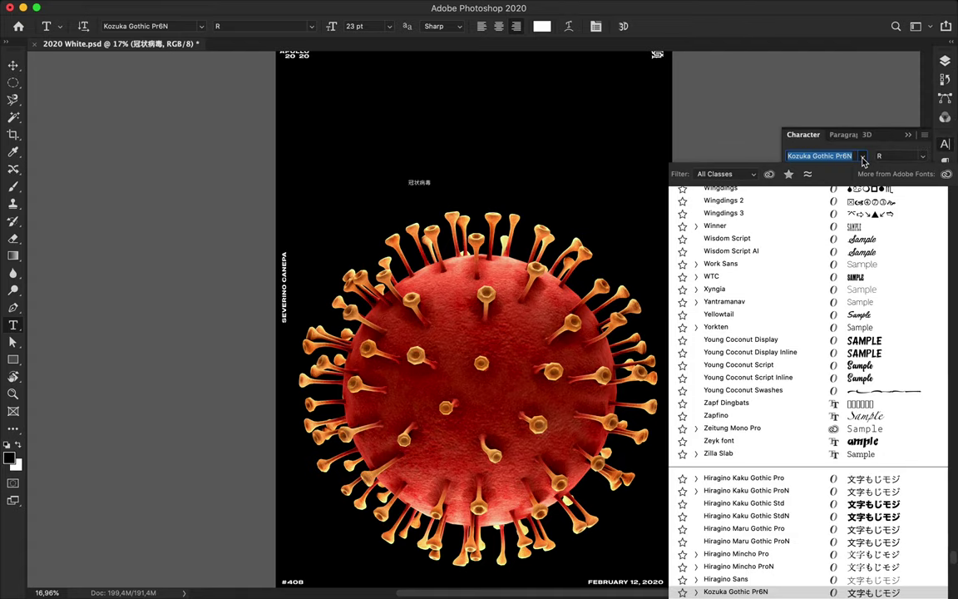
{"action": "left_click", "coordinate": [770, 175]}
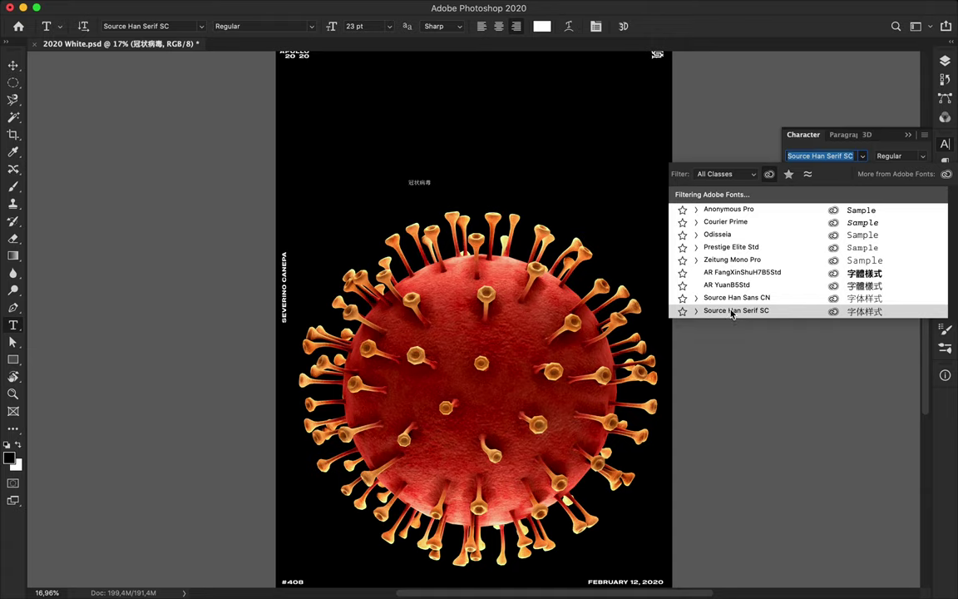
{"action": "left_click", "coordinate": [731, 311]}
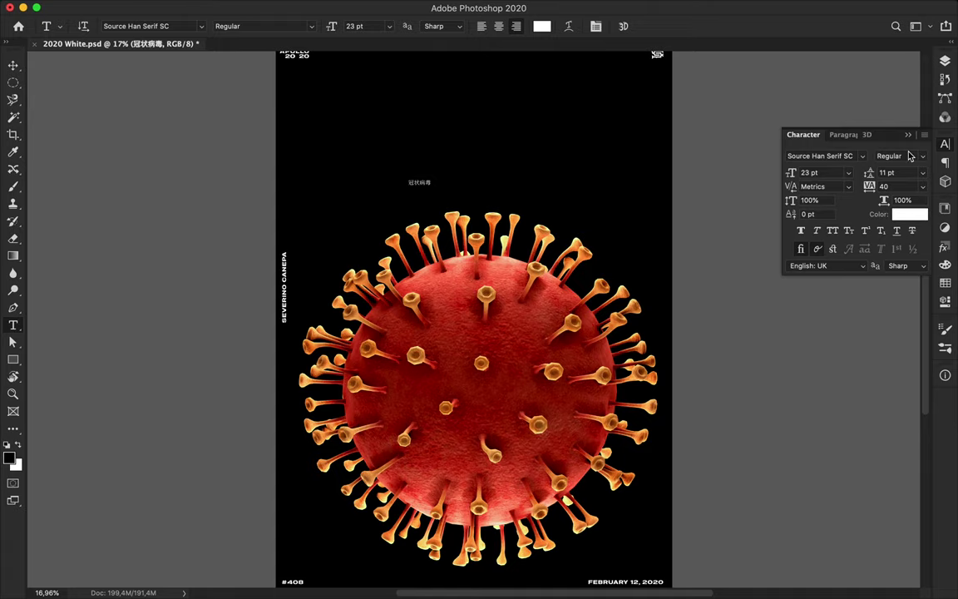
{"action": "left_click", "coordinate": [909, 155]}
{"action": "left_click", "coordinate": [895, 205]}
Break the 冠状病毒 title into a vertical stack, one character per line.
{"action": "scroll", "coordinate": [424, 182], "scroll_direction": "up", "scroll_amount": 2}
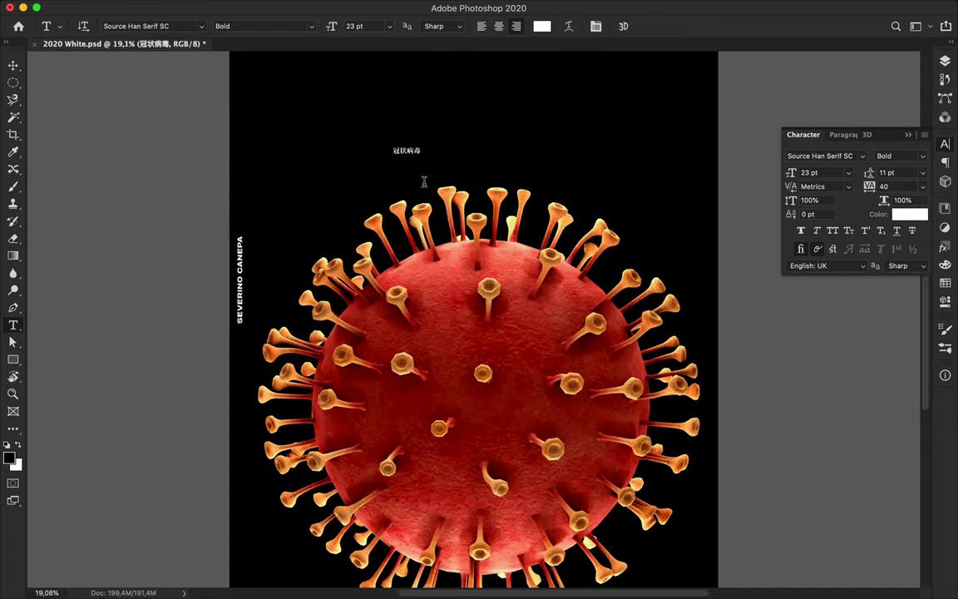
{"action": "scroll", "coordinate": [424, 181], "scroll_direction": "up", "scroll_amount": 2}
{"action": "scroll", "coordinate": [424, 181], "scroll_direction": "up", "scroll_amount": 2}
{"action": "scroll", "coordinate": [424, 181], "scroll_direction": "up", "scroll_amount": 2}
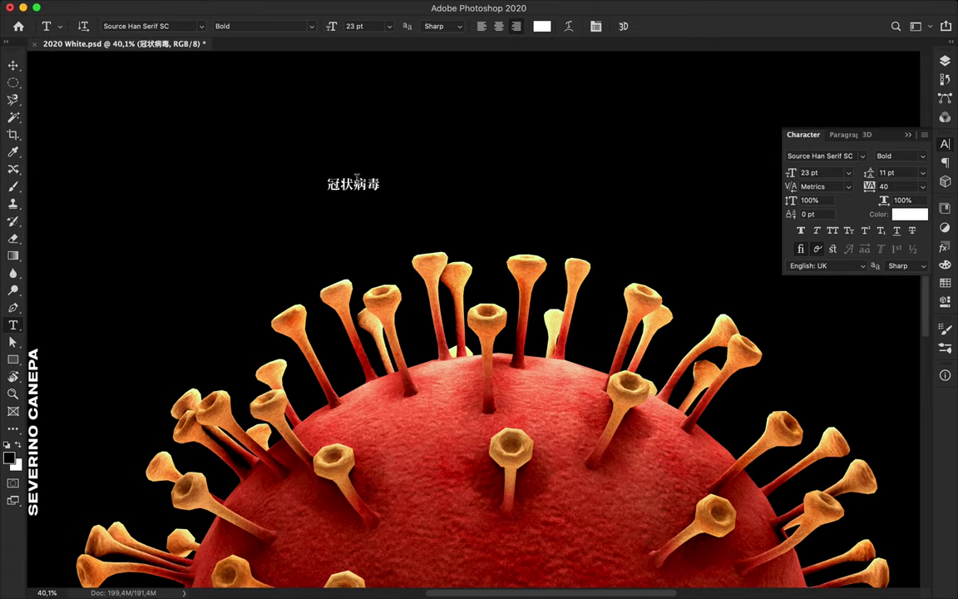
{"action": "left_click", "coordinate": [340, 183]}
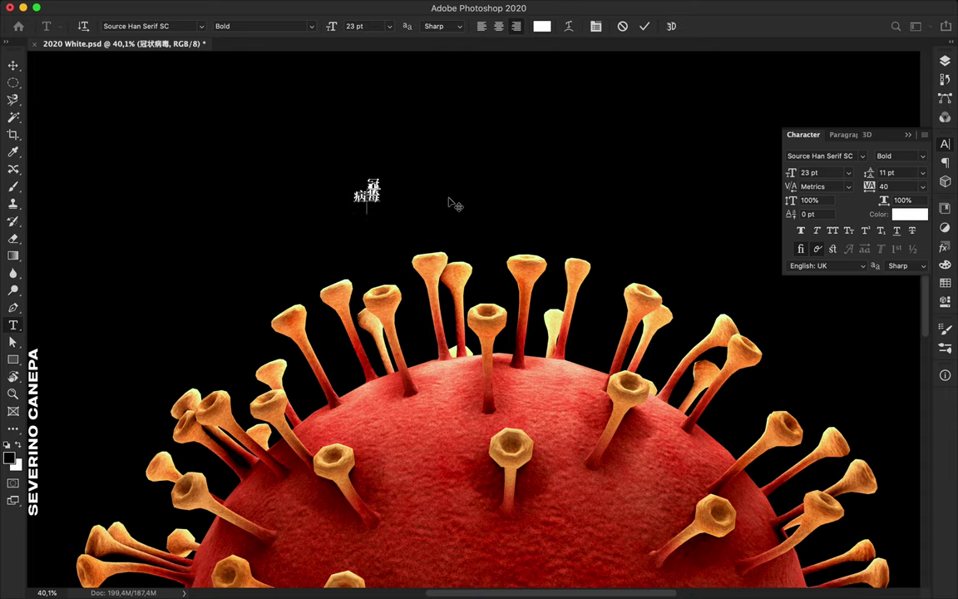
{"action": "key", "text": "Escape"}
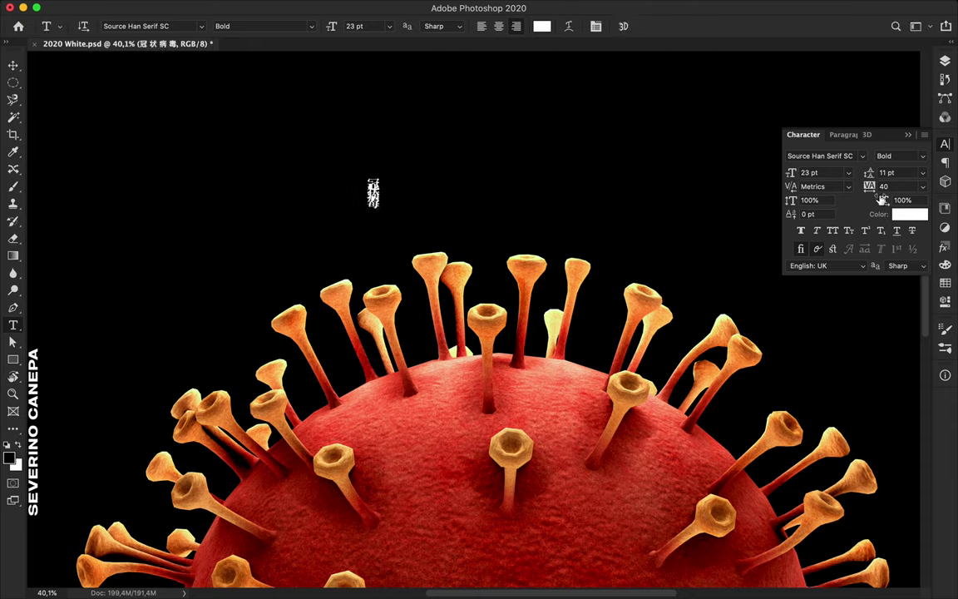
Give the title 141 pt leading and a 43 pt font size.
{"action": "scroll", "coordinate": [908, 173], "scroll_direction": "up", "scroll_amount": 5}
{"action": "scroll", "coordinate": [908, 175], "scroll_direction": "up", "scroll_amount": 10}
{"action": "scroll", "coordinate": [909, 179], "scroll_direction": "up", "scroll_amount": 10}
{"action": "type", "text": "141"}
{"action": "key", "text": "Return"}
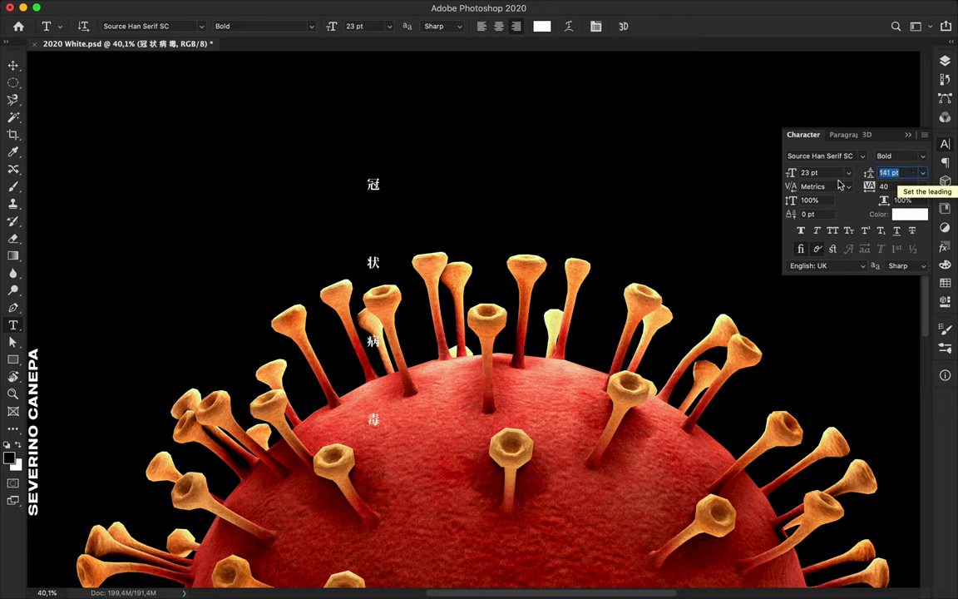
{"action": "left_click", "coordinate": [822, 172]}
{"action": "type", "text": "33"}
{"action": "key", "text": "Return"}
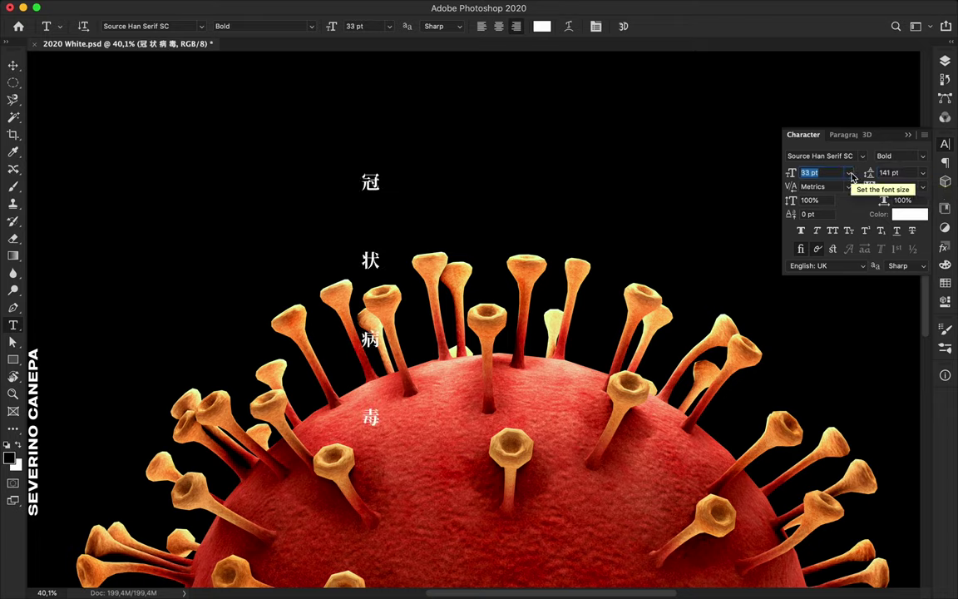
{"action": "type", "text": "43"}
{"action": "key", "text": "Return"}
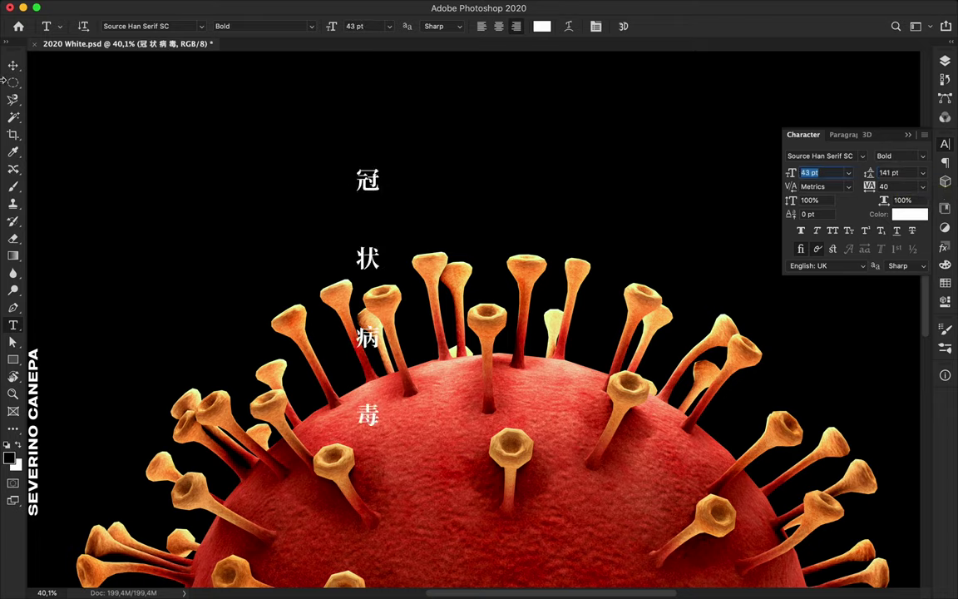
{"action": "left_click", "coordinate": [12, 66]}
{"action": "scroll", "coordinate": [337, 77], "scroll_direction": "down", "scroll_amount": 2}
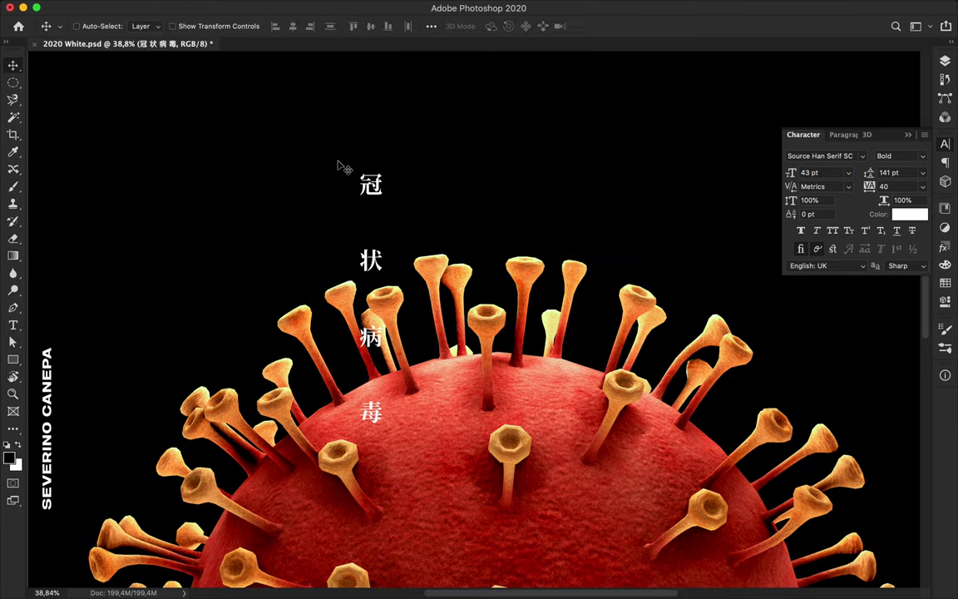
Move the vertical title toward the upper left of the poster.
{"action": "scroll", "coordinate": [342, 164], "scroll_direction": "down", "scroll_amount": 1}
{"action": "scroll", "coordinate": [337, 164], "scroll_direction": "down", "scroll_amount": 2}
{"action": "scroll", "coordinate": [337, 164], "scroll_direction": "down", "scroll_amount": 2}
{"action": "left_click_drag", "start_coordinate": [432, 189], "coordinate": [326, 177]}
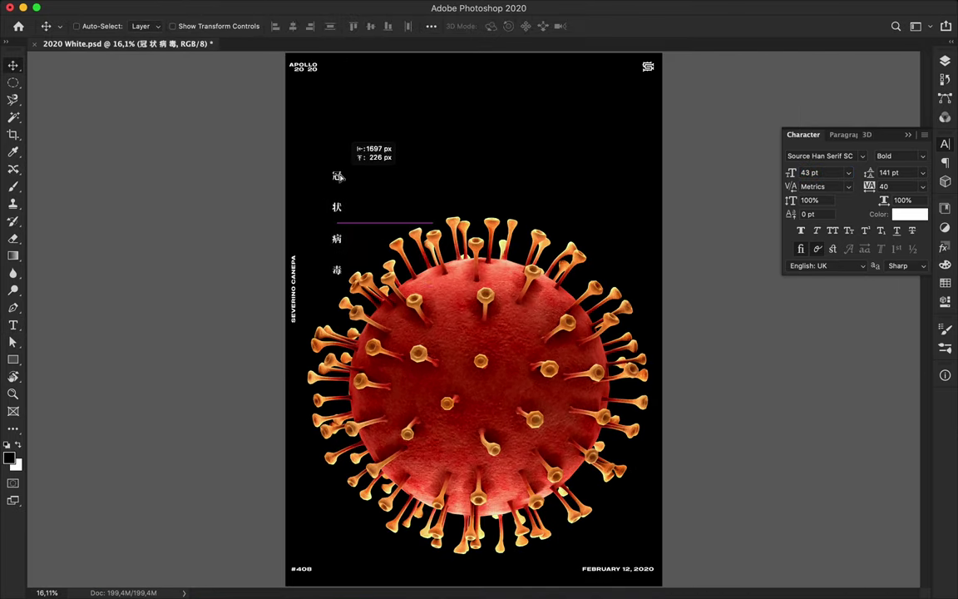
{"action": "left_click", "coordinate": [486, 316], "text": "super"}
Drop the large virus past the bottom edge, centred horizontally on the canvas.
{"action": "left_click_drag", "start_coordinate": [486, 316], "coordinate": [476, 477]}
{"action": "left_click", "coordinate": [430, 26]}
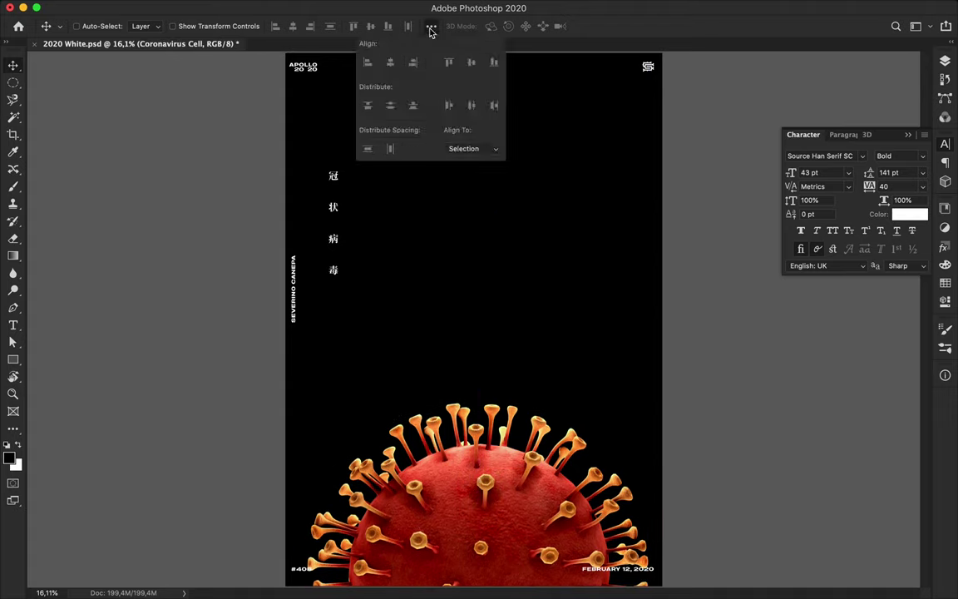
{"action": "left_click", "coordinate": [497, 149]}
{"action": "left_click", "coordinate": [460, 157]}
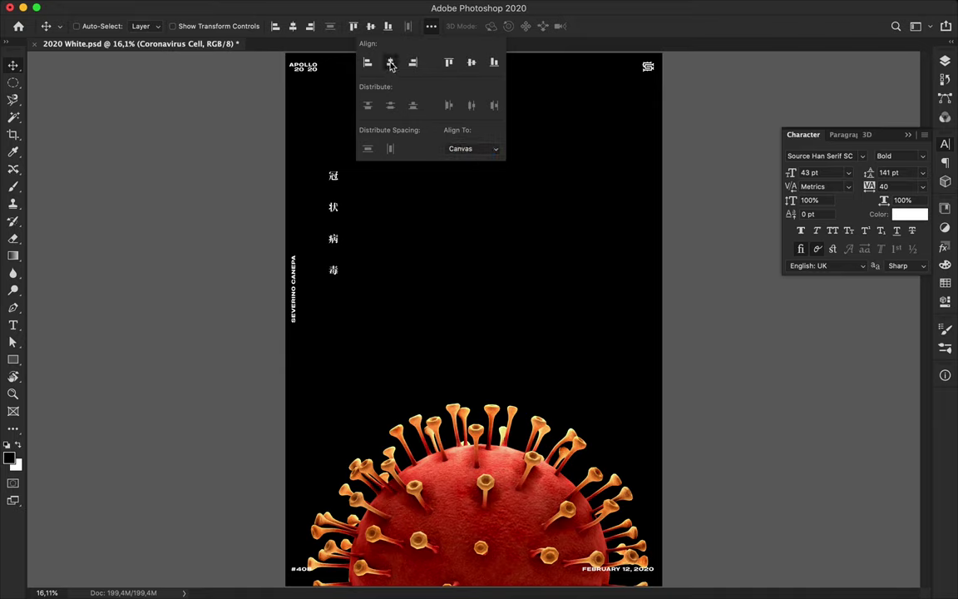
{"action": "left_click", "coordinate": [390, 61]}
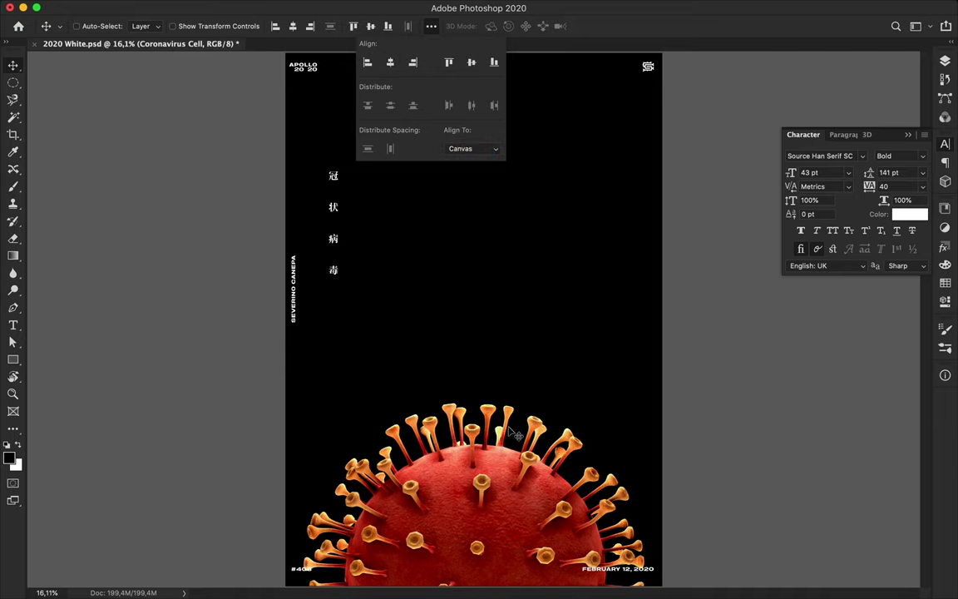
{"action": "left_click", "coordinate": [505, 473]}
{"action": "left_click_drag", "start_coordinate": [489, 465], "coordinate": [489, 491]}
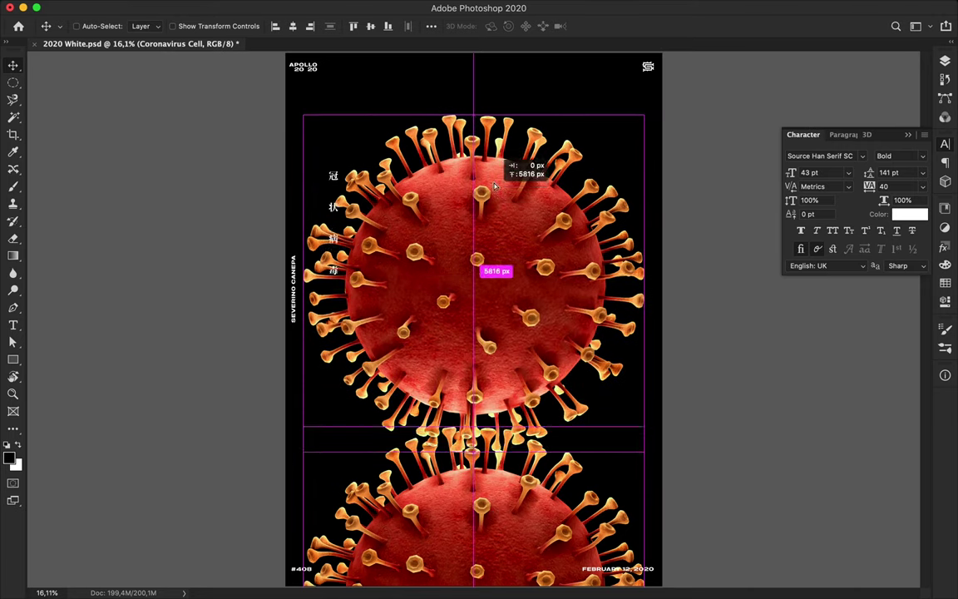
Duplicate the virus near the top and scale the copy to about 36%.
{"action": "left_click_drag", "start_coordinate": [492, 517], "coordinate": [497, 184]}
{"action": "key", "text": "ctrl+t"}
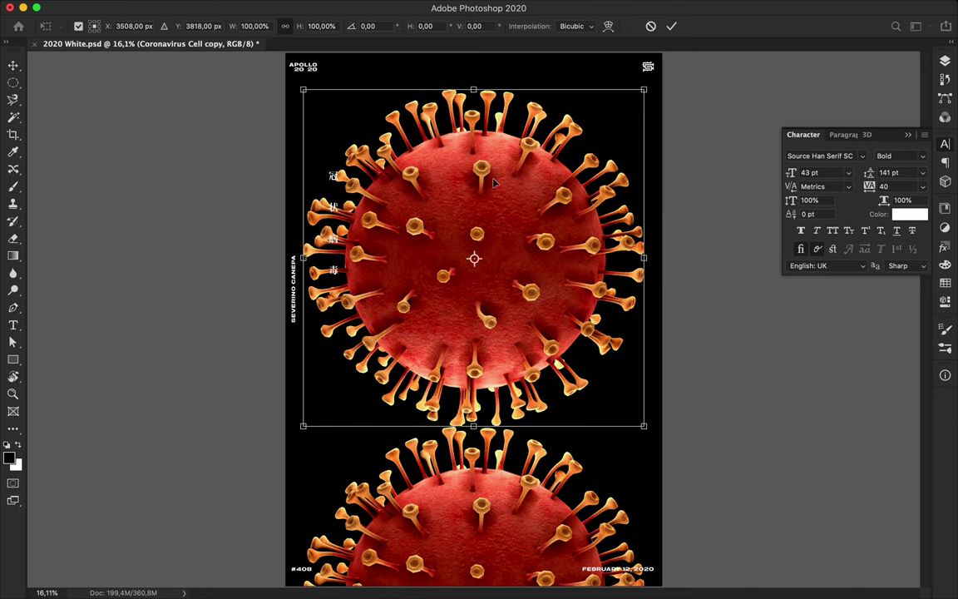
{"action": "left_click_drag", "start_coordinate": [472, 427], "coordinate": [483, 214]}
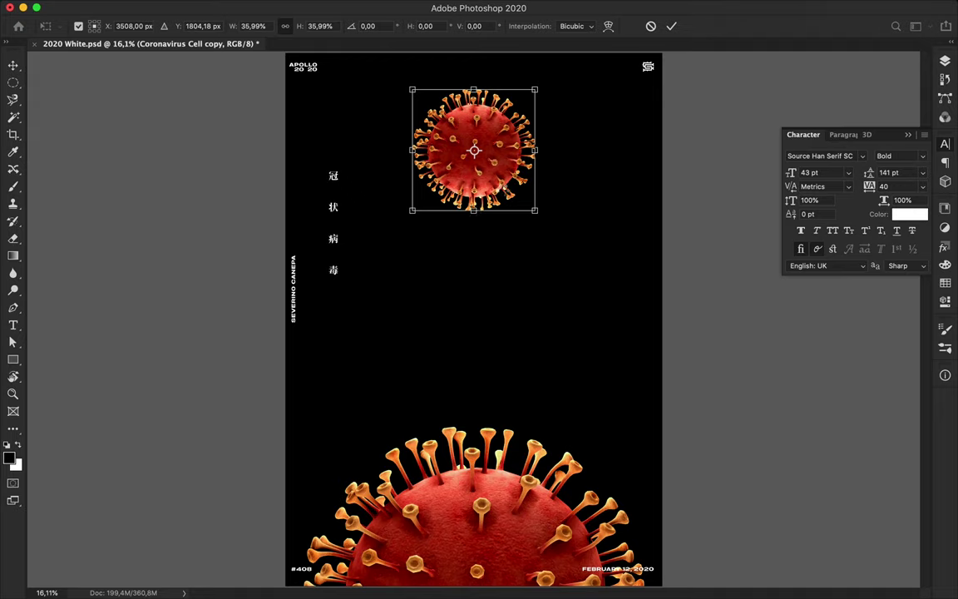
{"action": "key", "text": "Return"}
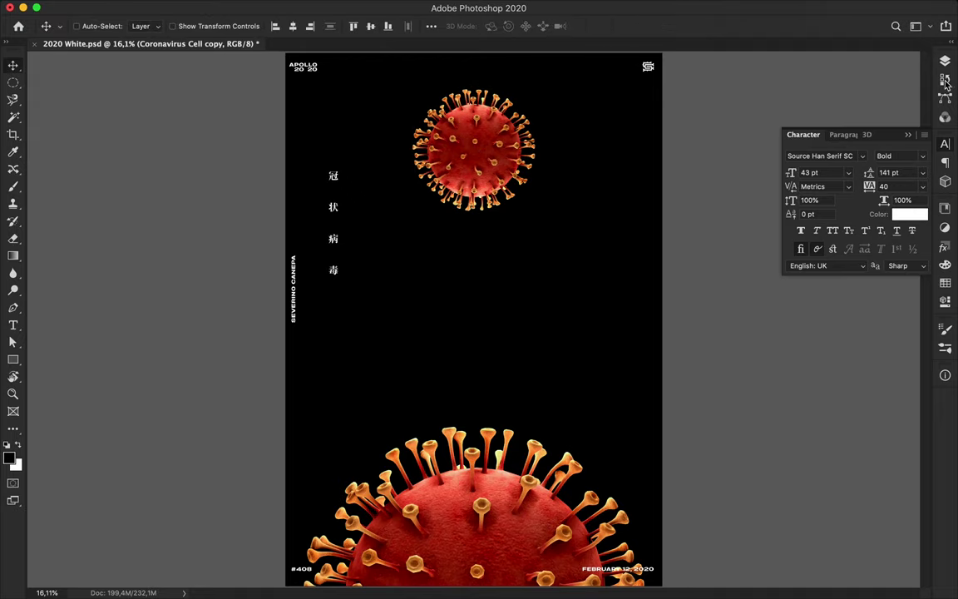
Nudge the small top virus slightly lower on the poster.
{"action": "left_click", "coordinate": [946, 146]}
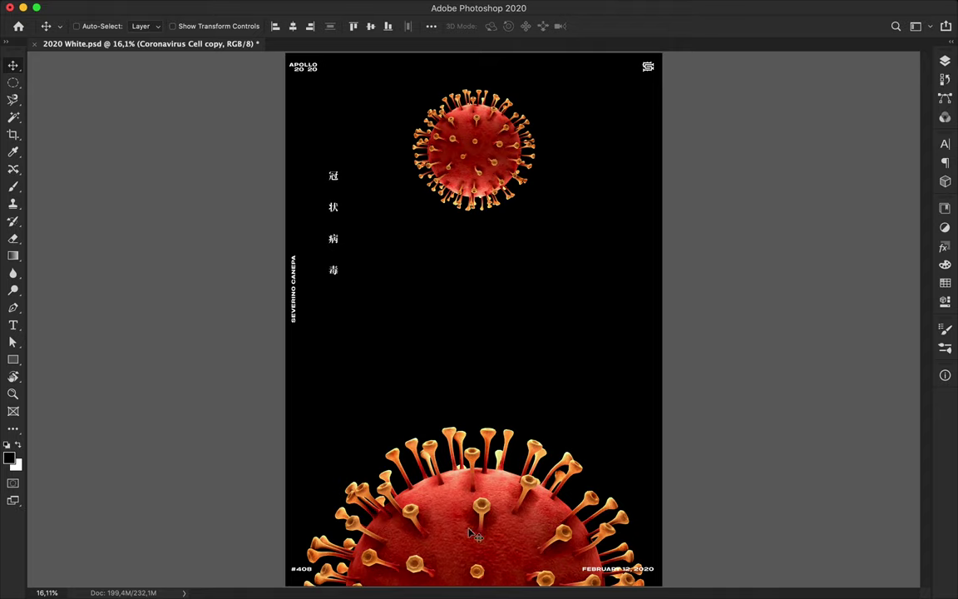
{"action": "key", "text": "ctrl"}
{"action": "left_click_drag", "start_coordinate": [482, 175], "coordinate": [480, 172]}
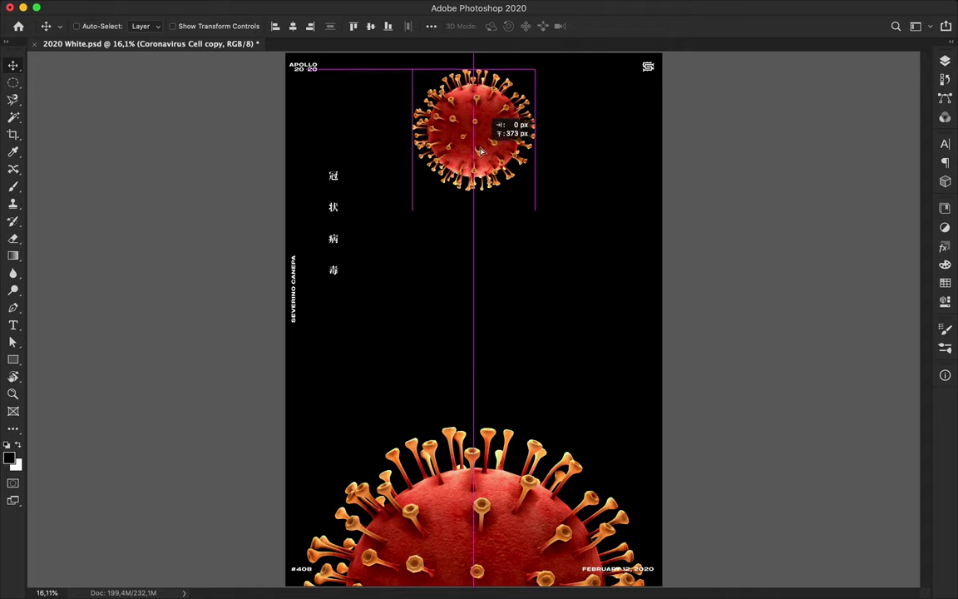
{"action": "left_click_drag", "start_coordinate": [480, 172], "coordinate": [480, 204]}
Centre the vertical title beneath the small virus and select the Rectangle 1 layer.
{"action": "left_click_drag", "start_coordinate": [335, 248], "coordinate": [495, 351]}
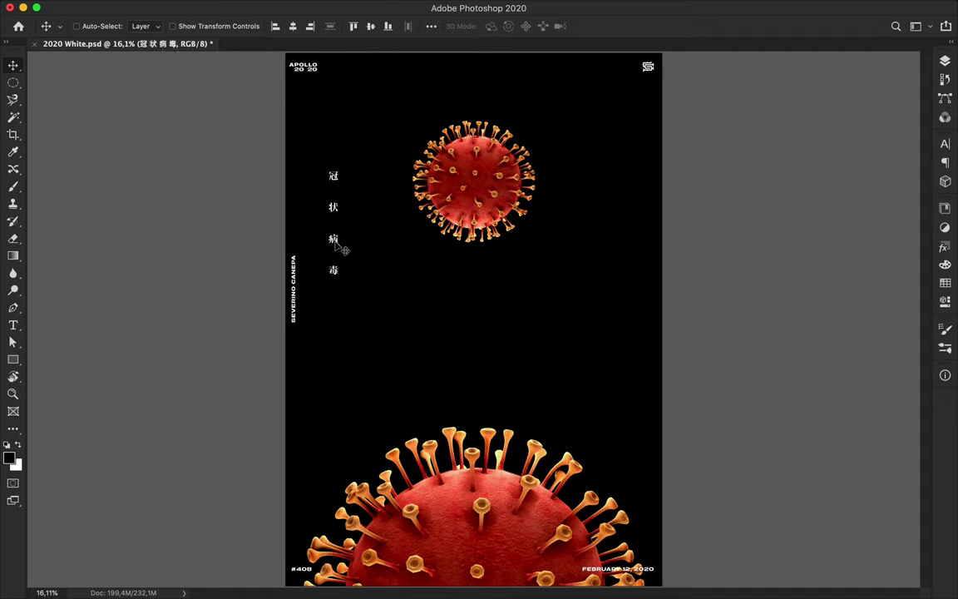
{"action": "left_click_drag", "start_coordinate": [495, 351], "coordinate": [475, 360]}
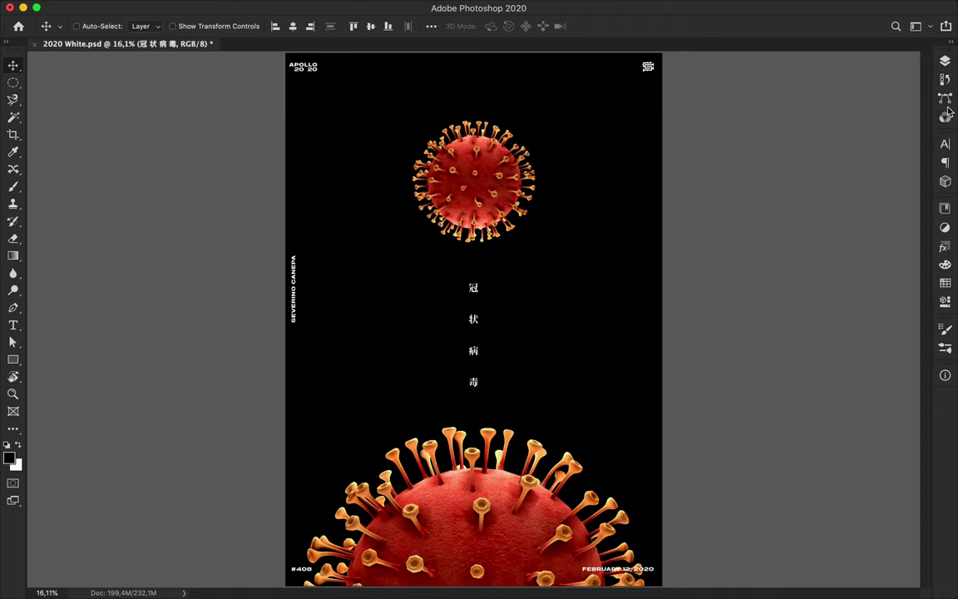
{"action": "left_click", "coordinate": [945, 61]}
{"action": "left_click", "coordinate": [859, 241]}
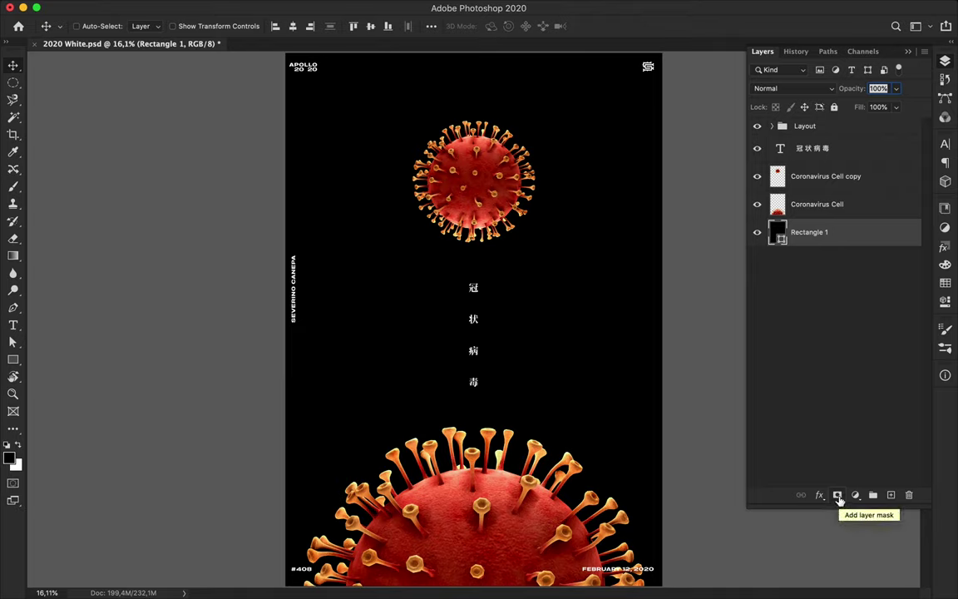
Add a Hue/Saturation adjustment layer.
{"action": "left_click", "coordinate": [855, 494]}
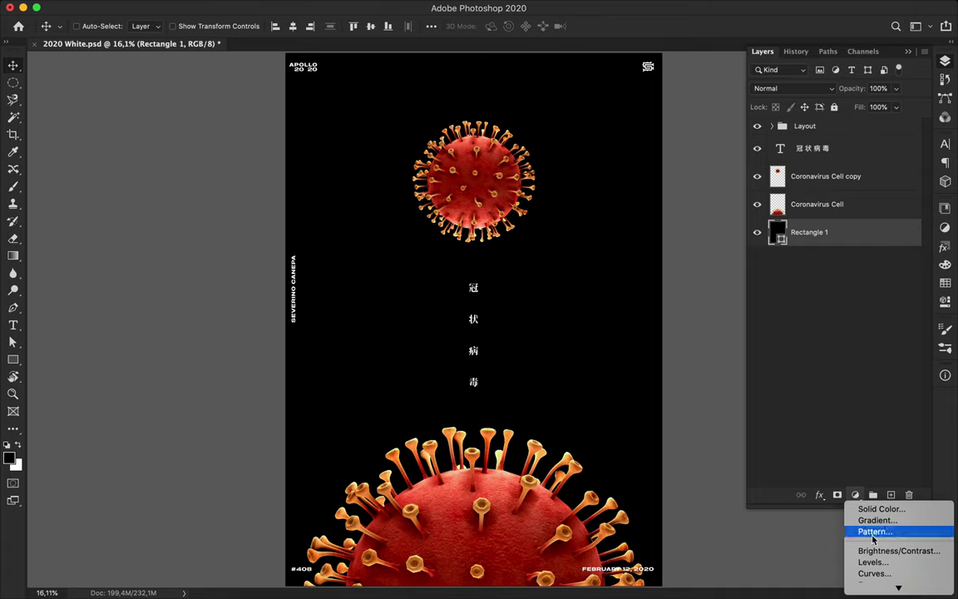
{"action": "scroll", "coordinate": [872, 540], "scroll_direction": "down", "scroll_amount": 2}
{"action": "scroll", "coordinate": [872, 539], "scroll_direction": "down", "scroll_amount": 3}
{"action": "scroll", "coordinate": [873, 538], "scroll_direction": "down", "scroll_amount": 1}
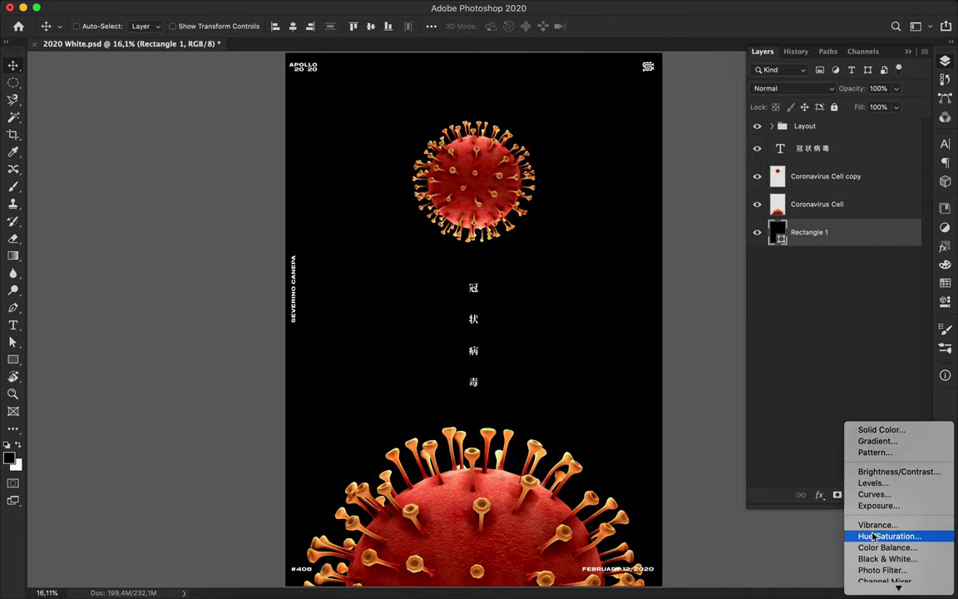
{"action": "left_click", "coordinate": [872, 537]}
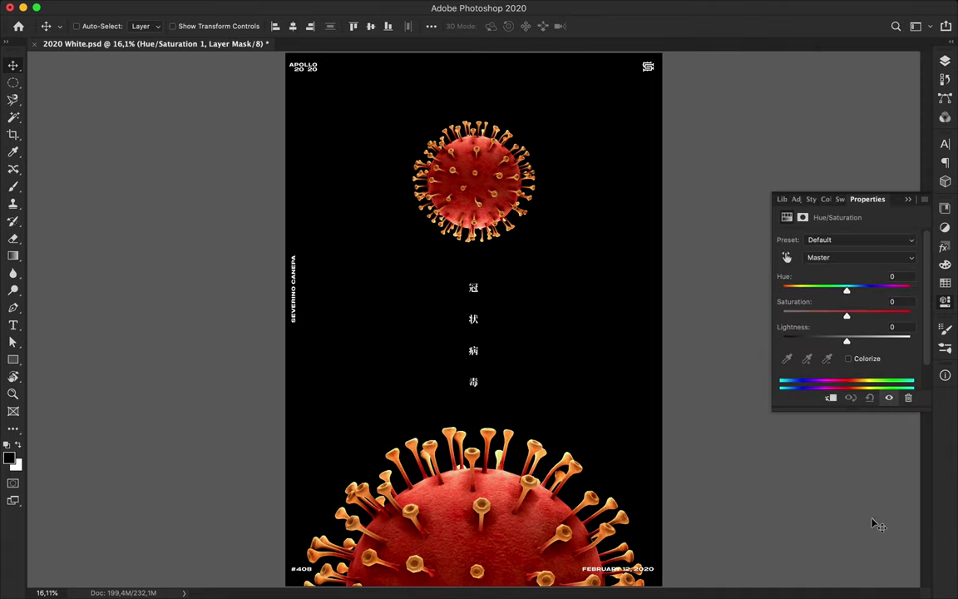
Move Hue/Saturation 1 above Coronavirus Cell copy and open its properties.
{"action": "left_click", "coordinate": [945, 63]}
{"action": "mouse_move", "coordinate": [814, 230]}
{"action": "left_mouse_down"}
{"action": "mouse_move", "coordinate": [838, 160]}
{"action": "mouse_move", "coordinate": [840, 187]}
{"action": "left_mouse_up"}
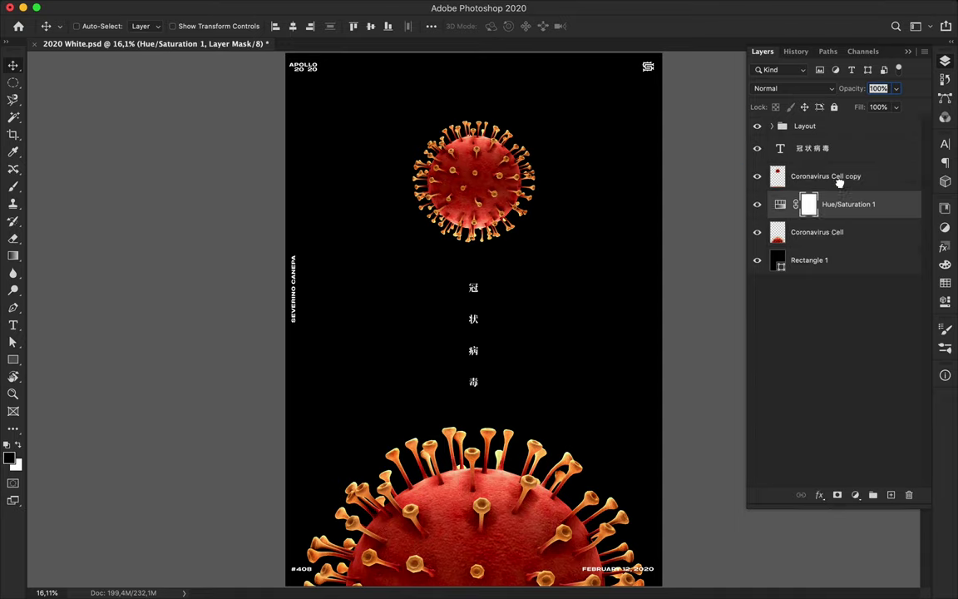
{"action": "left_click_drag", "start_coordinate": [782, 209], "coordinate": [783, 171]}
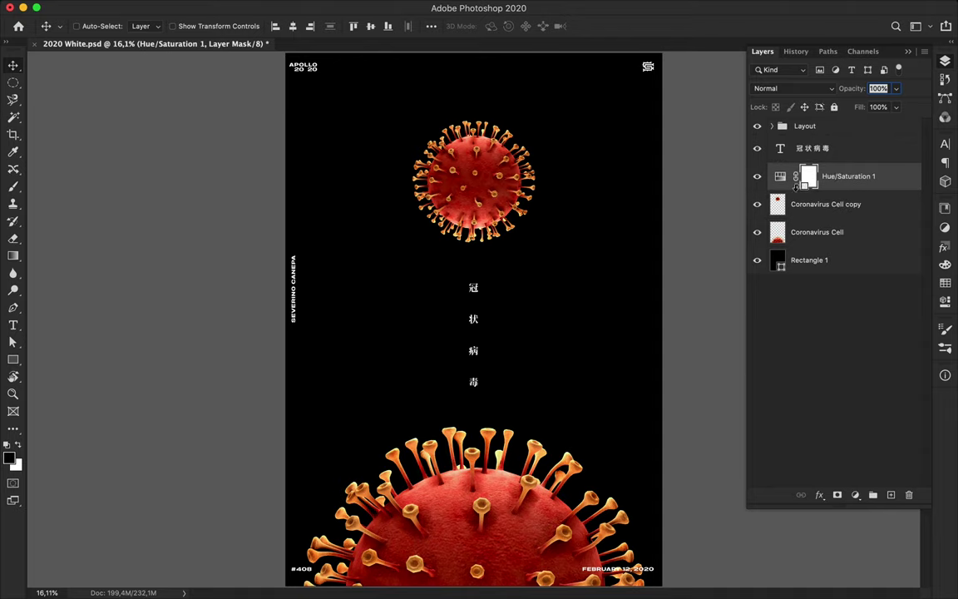
{"action": "left_click", "coordinate": [781, 176]}
{"action": "double_click", "coordinate": [781, 176]}
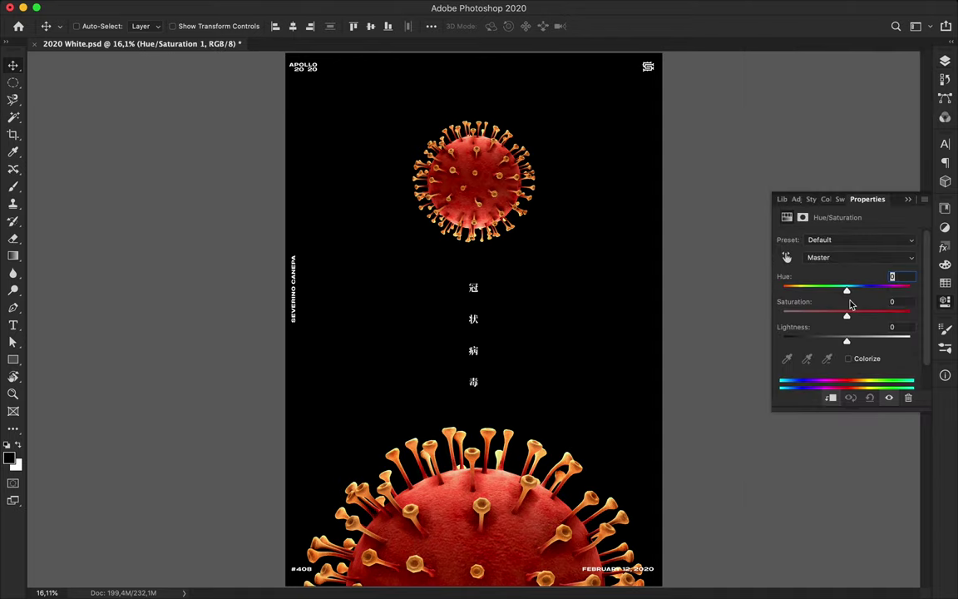
{"action": "left_click_drag", "start_coordinate": [848, 293], "coordinate": [777, 305]}
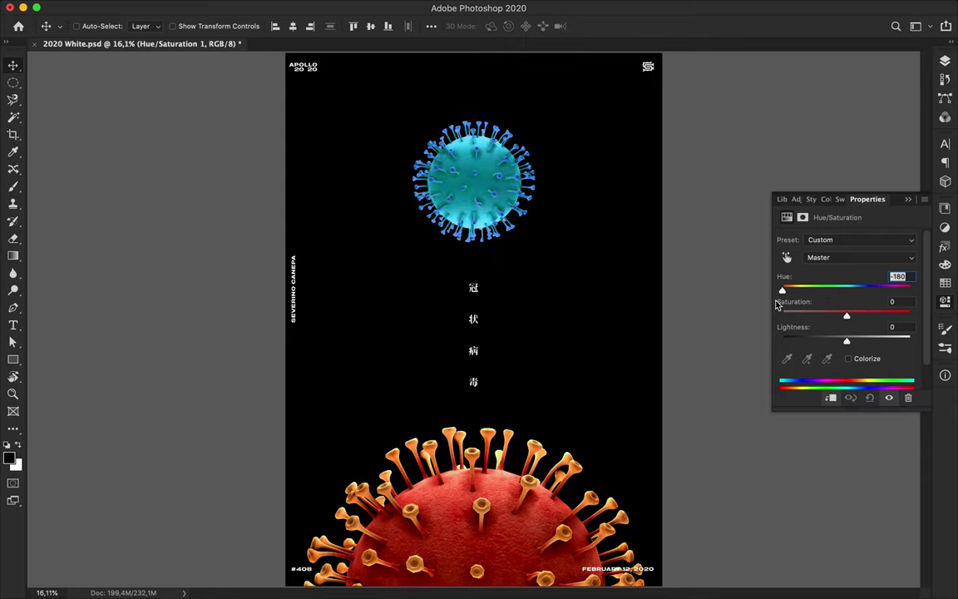
{"action": "mouse_move", "coordinate": [777, 305]}
{"action": "left_mouse_down"}
{"action": "mouse_move", "coordinate": [932, 287]}
{"action": "mouse_move", "coordinate": [737, 287]}
{"action": "left_mouse_up"}
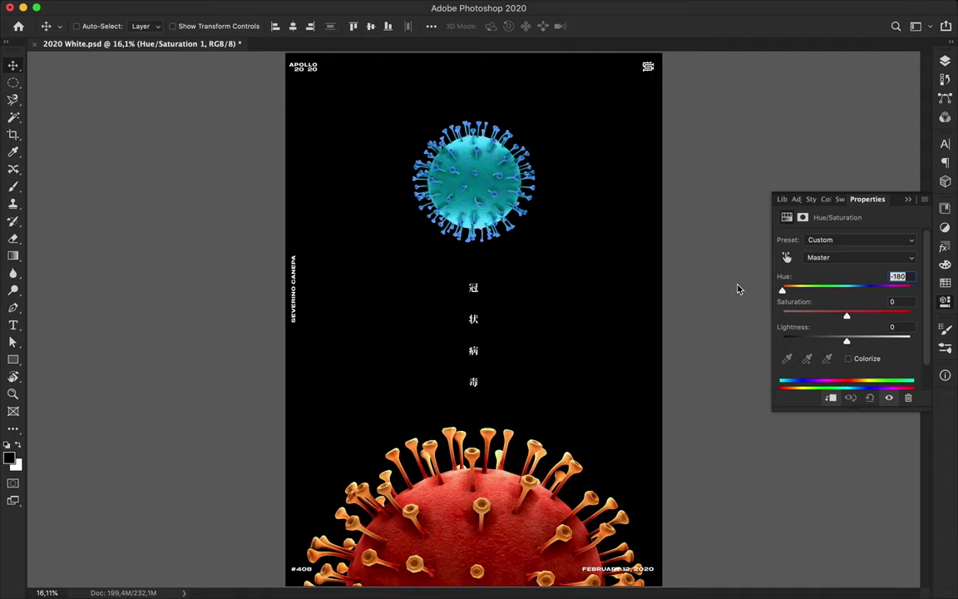
{"action": "left_click", "coordinate": [864, 241]}
{"action": "left_click", "coordinate": [864, 288]}
{"action": "left_click_drag", "start_coordinate": [782, 291], "coordinate": [848, 294]}
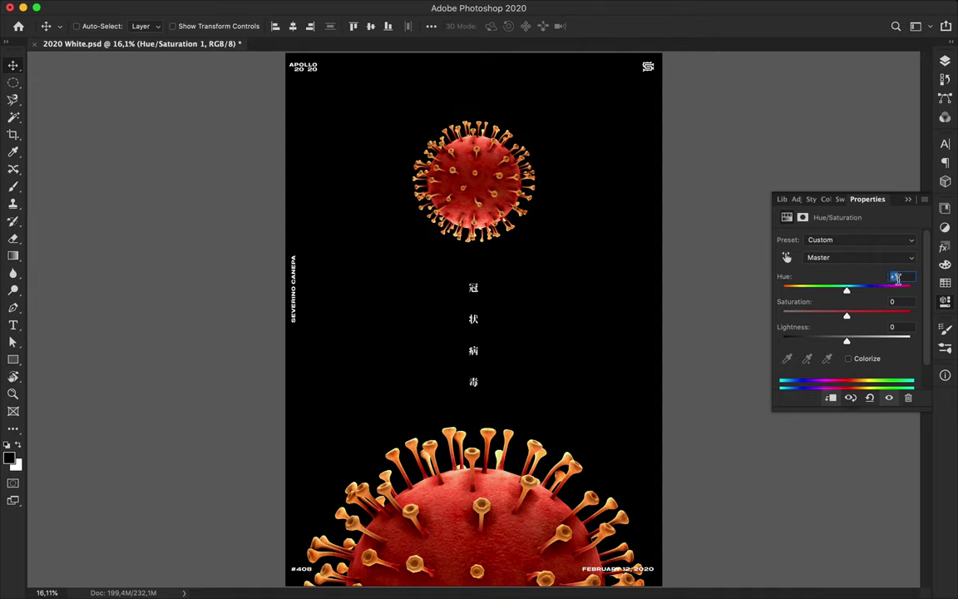
{"action": "type", "text": "0"}
{"action": "left_click", "coordinate": [875, 241]}
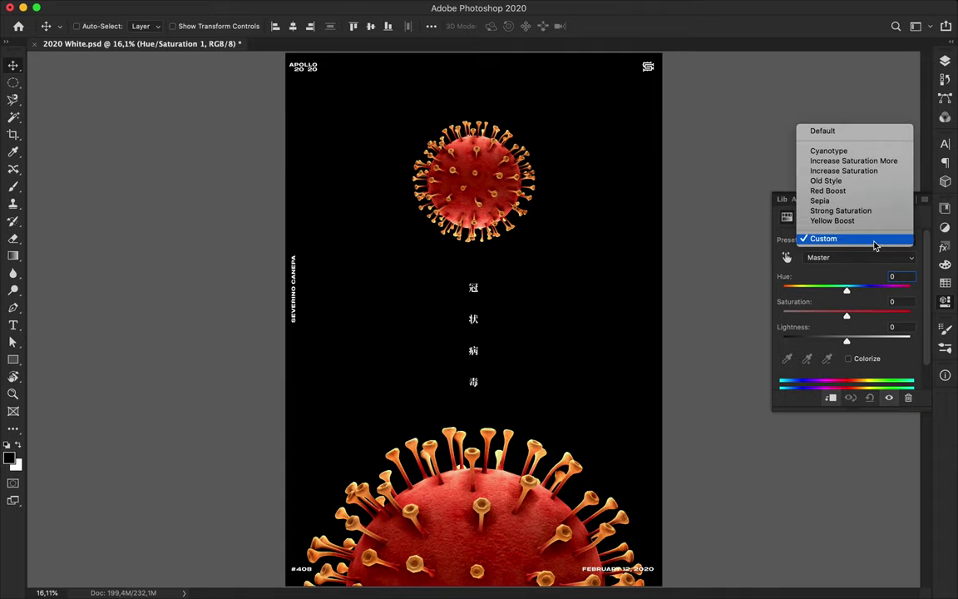
Restrict Hue/Saturation to Reds, widen the range slightly, and set Hue to -167.
{"action": "left_click", "coordinate": [875, 252]}
{"action": "left_click", "coordinate": [872, 256]}
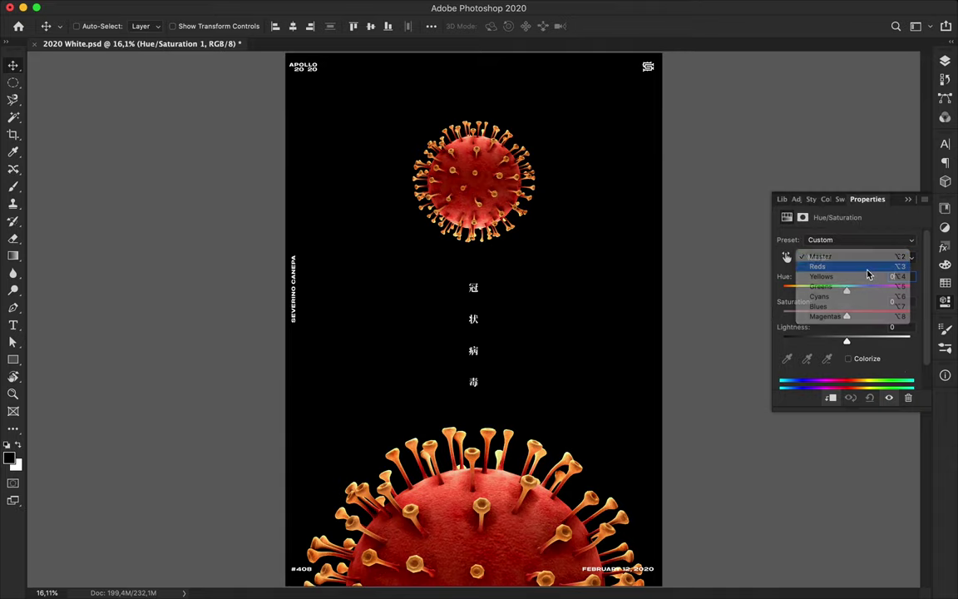
{"action": "left_click", "coordinate": [867, 268]}
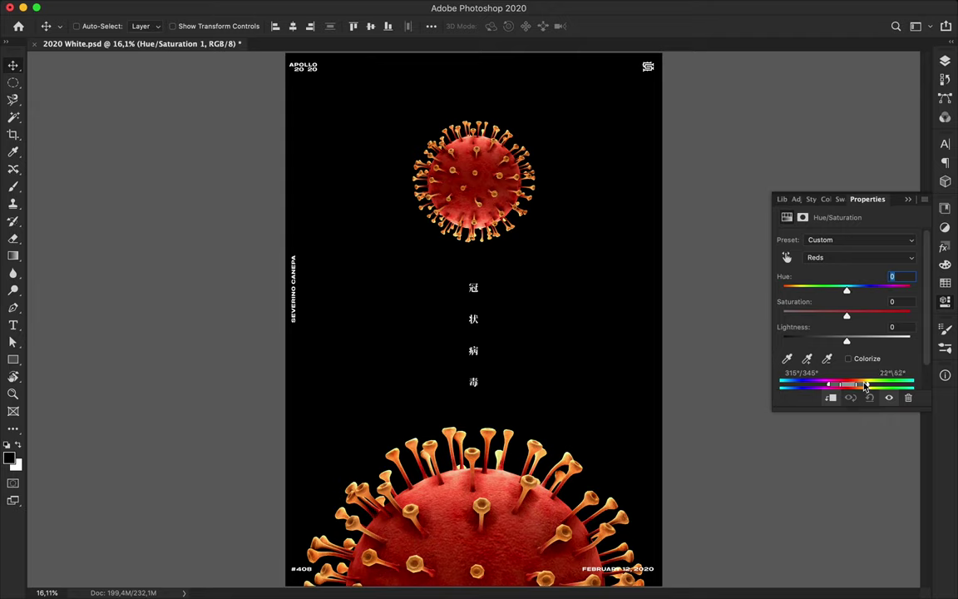
{"action": "left_click_drag", "start_coordinate": [839, 388], "coordinate": [835, 388]}
{"action": "left_click_drag", "start_coordinate": [847, 293], "coordinate": [786, 293]}
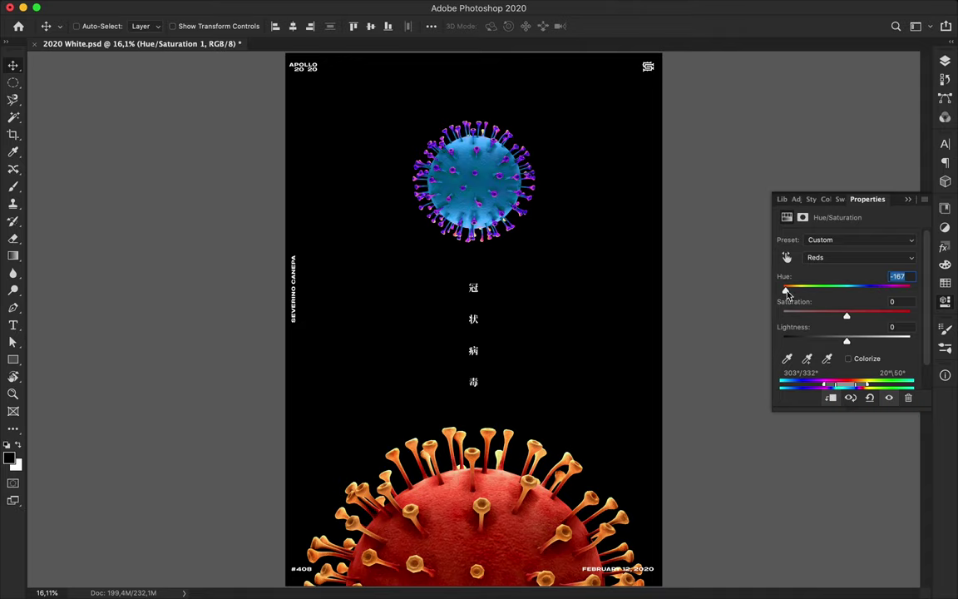
{"action": "mouse_move", "coordinate": [787, 294]}
{"action": "left_mouse_down"}
{"action": "mouse_move", "coordinate": [931, 289]}
{"action": "mouse_move", "coordinate": [786, 297]}
{"action": "left_mouse_up"}
Zoom in on the top virus to inspect its new blue colouring.
{"action": "scroll", "coordinate": [428, 225], "scroll_direction": "up", "scroll_amount": 2}
{"action": "scroll", "coordinate": [427, 225], "scroll_direction": "up", "scroll_amount": 2}
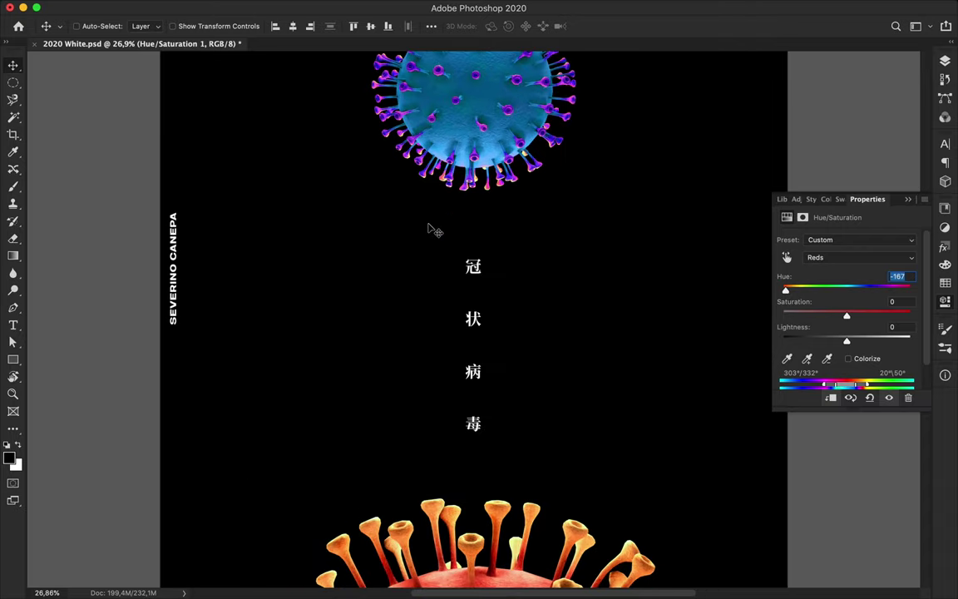
{"action": "scroll", "coordinate": [430, 230], "scroll_direction": "up", "scroll_amount": 3}
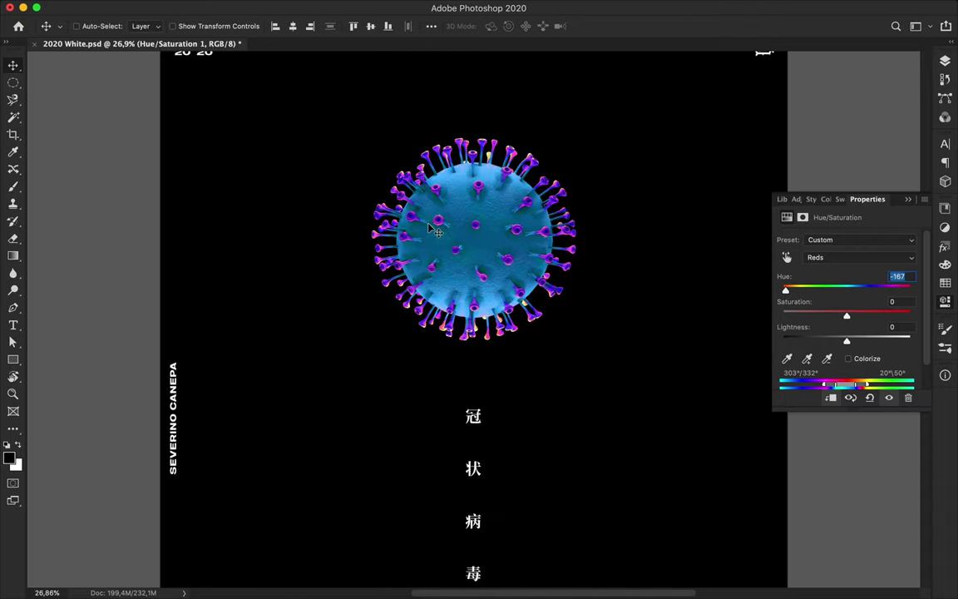
{"action": "scroll", "coordinate": [432, 229], "scroll_direction": "up", "scroll_amount": 1}
{"action": "scroll", "coordinate": [441, 226], "scroll_direction": "up", "scroll_amount": 3}
{"action": "scroll", "coordinate": [453, 223], "scroll_direction": "up", "scroll_amount": 3}
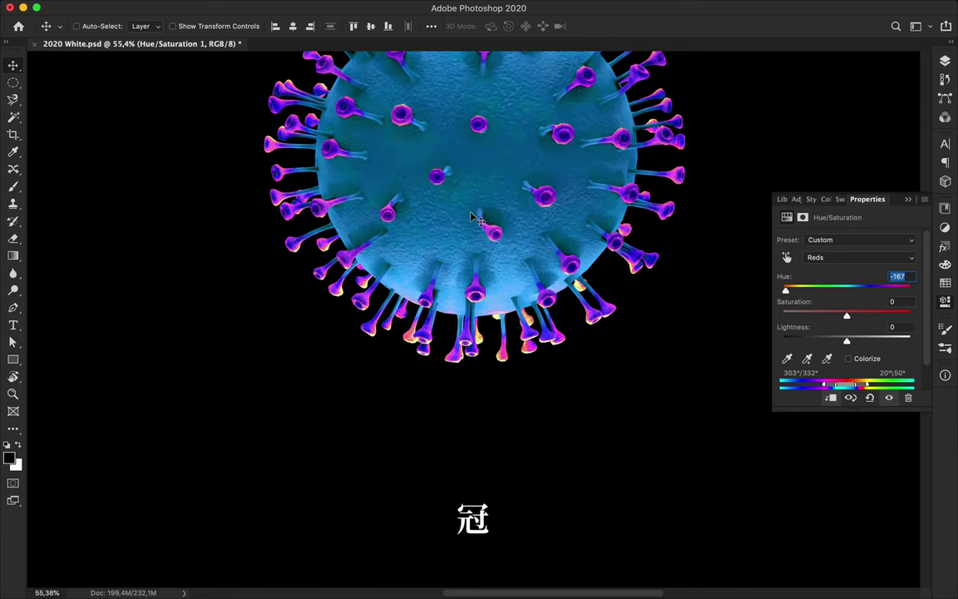
{"action": "scroll", "coordinate": [466, 220], "scroll_direction": "up", "scroll_amount": 3}
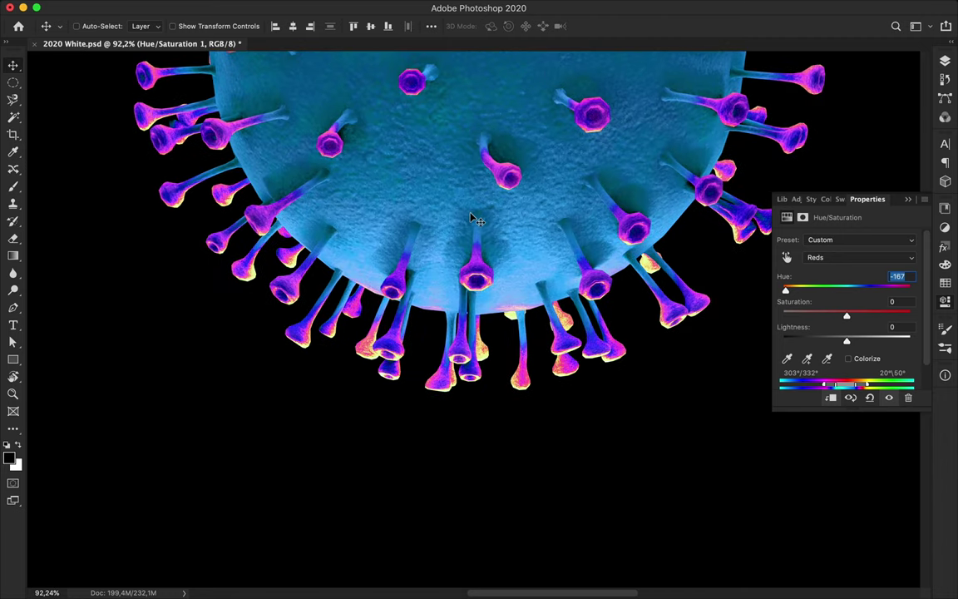
{"action": "scroll", "coordinate": [472, 218], "scroll_direction": "down", "scroll_amount": 2}
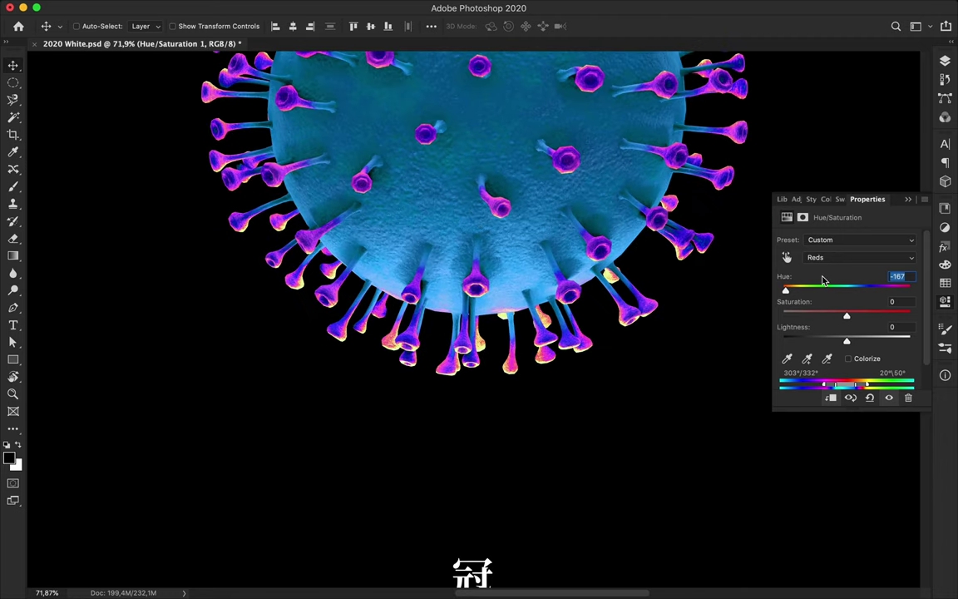
Delete the Hue/Saturation 1 layer, returning the small virus to red.
{"action": "left_click", "coordinate": [945, 64]}
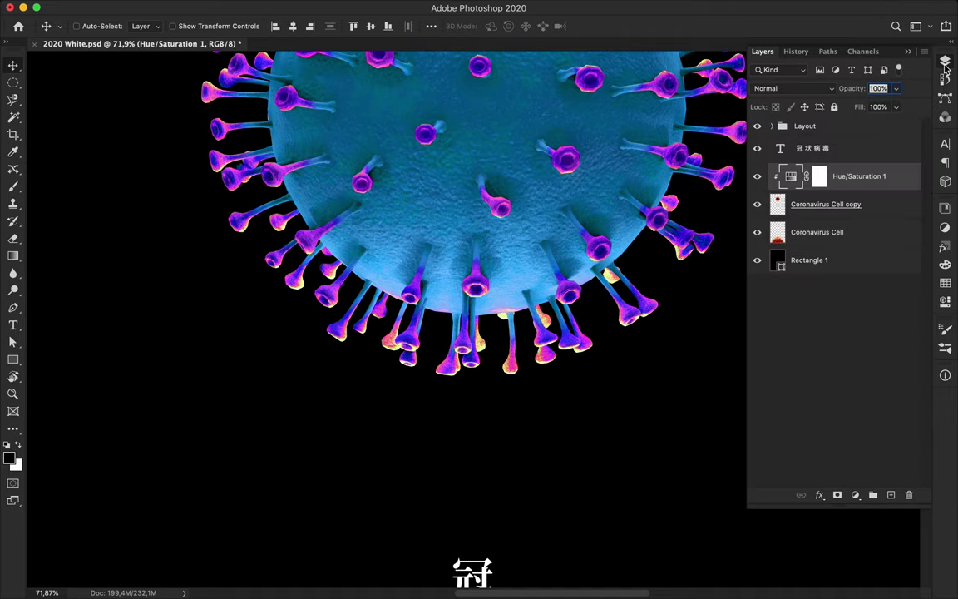
{"action": "key", "text": "Delete"}
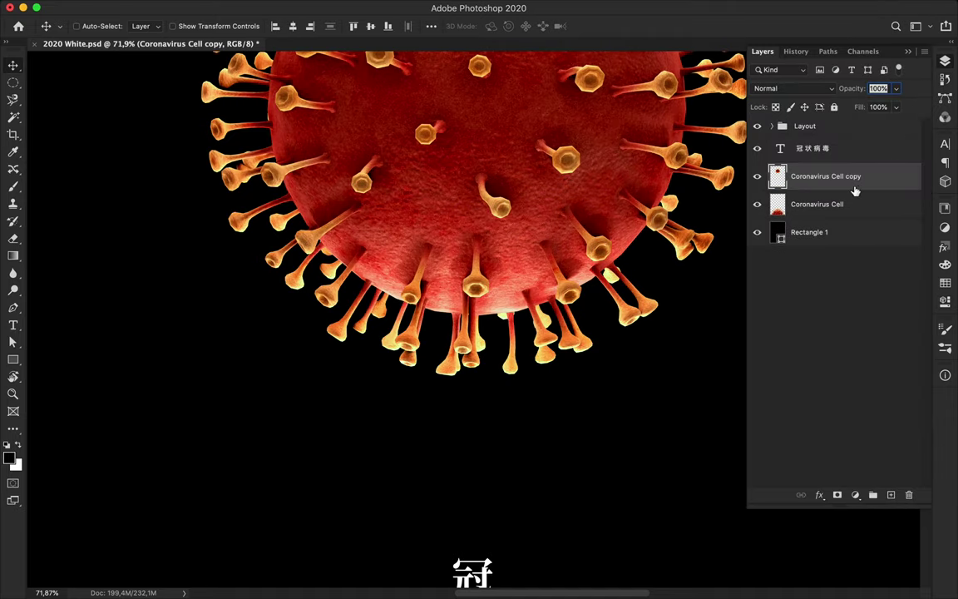
{"action": "scroll", "coordinate": [398, 246], "scroll_direction": "up", "scroll_amount": 5}
{"action": "scroll", "coordinate": [402, 248], "scroll_direction": "down", "scroll_amount": 3}
{"action": "scroll", "coordinate": [402, 248], "scroll_direction": "left", "scroll_amount": 2}
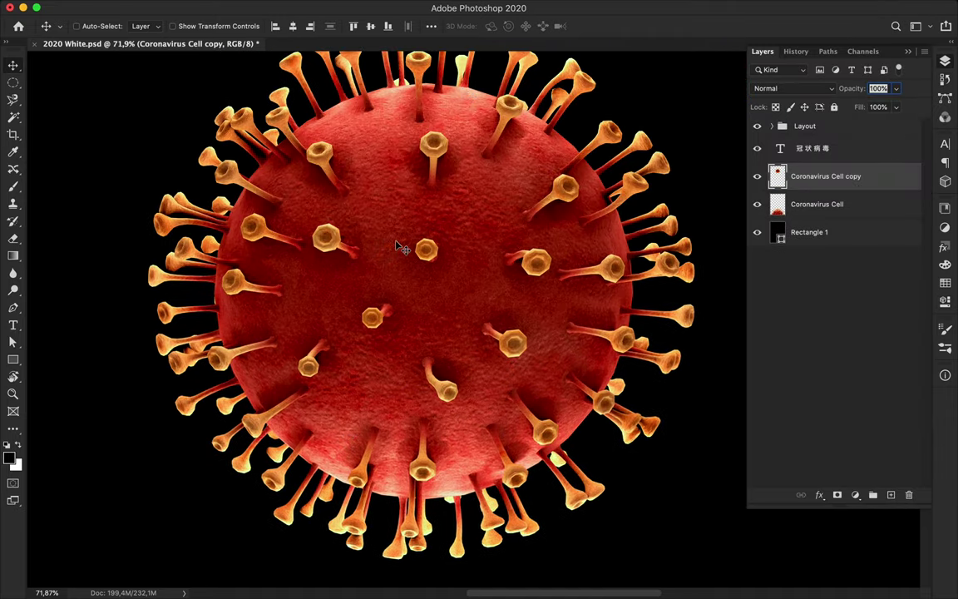
{"action": "left_click", "coordinate": [214, 6]}
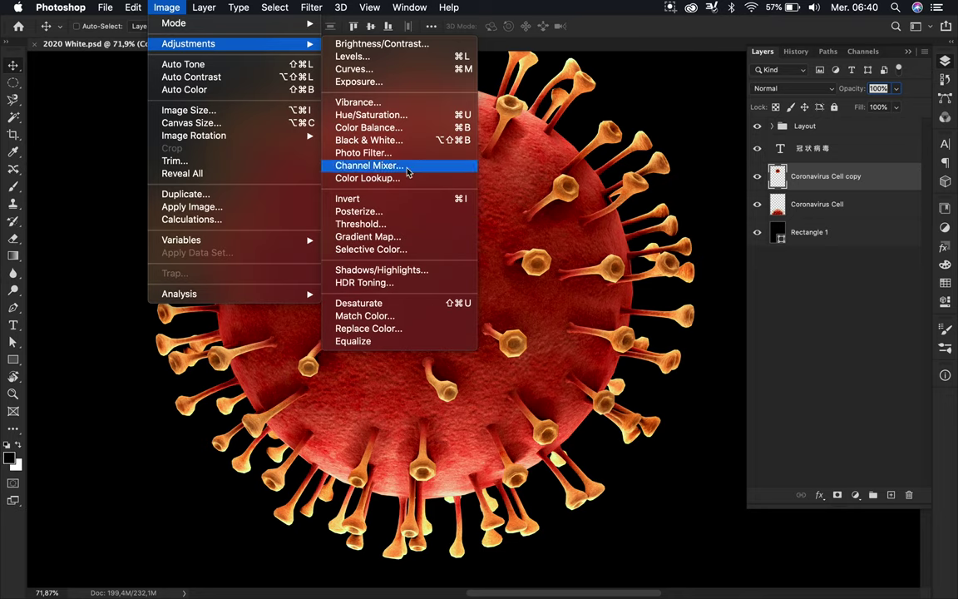
{"action": "mouse_move", "coordinate": [188, 44]}
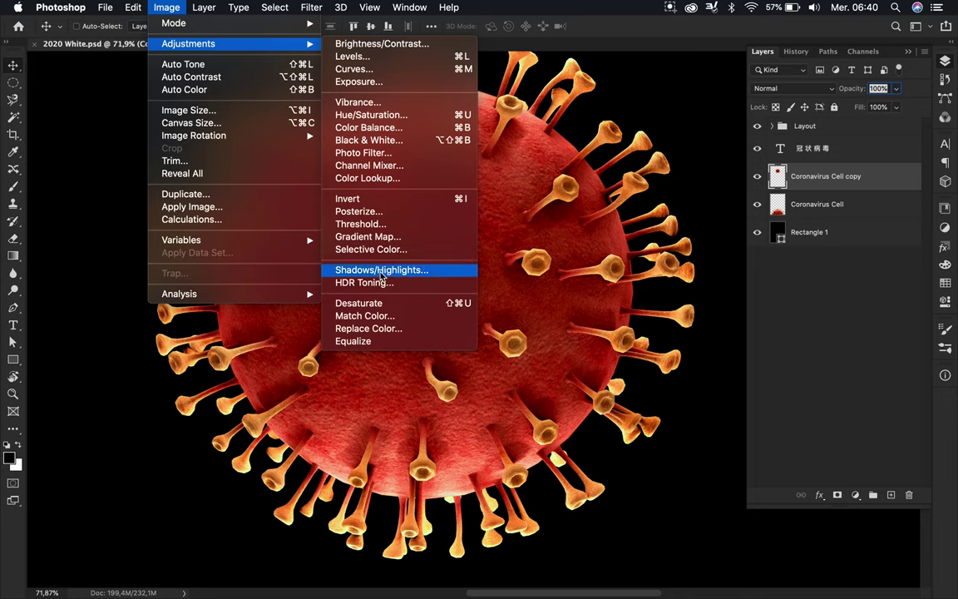
In Selective Color, set Reds to Cyan +100, Magenta +44, Yellow -71.
{"action": "left_click", "coordinate": [376, 252]}
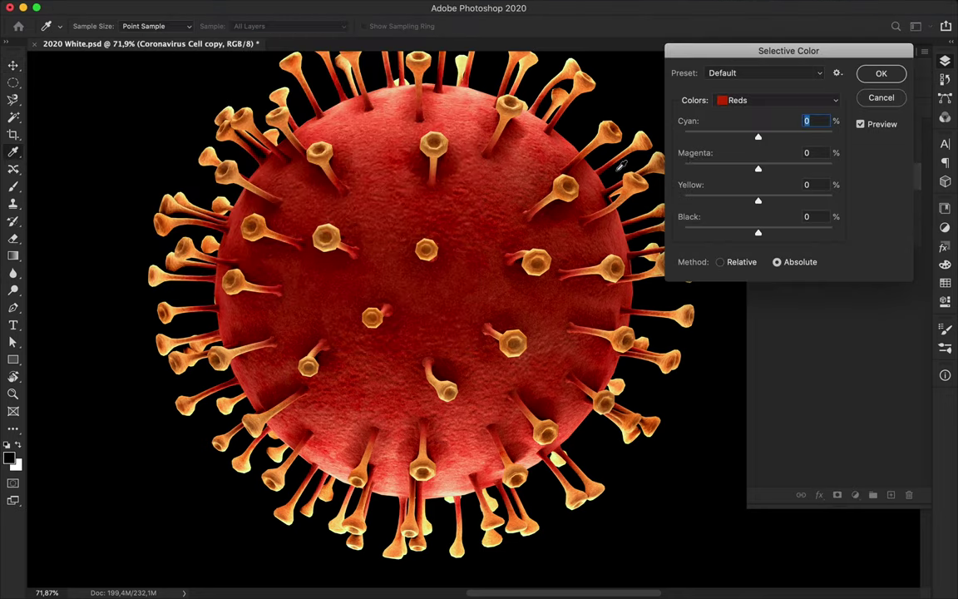
{"action": "mouse_move", "coordinate": [758, 139]}
{"action": "left_mouse_down"}
{"action": "mouse_move", "coordinate": [686, 137]}
{"action": "mouse_move", "coordinate": [881, 96]}
{"action": "mouse_move", "coordinate": [920, 98]}
{"action": "left_mouse_up"}
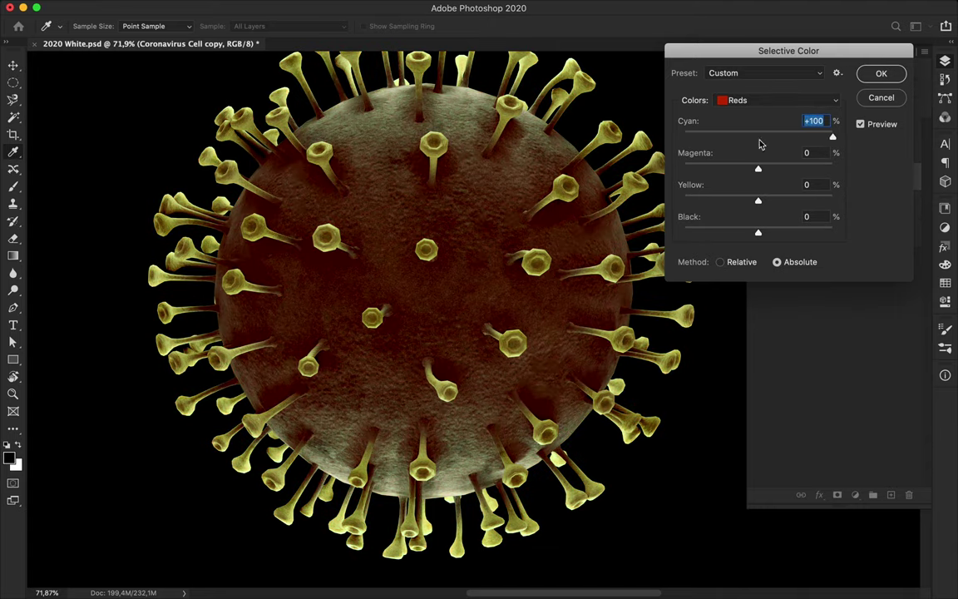
{"action": "mouse_move", "coordinate": [758, 168]}
{"action": "left_mouse_down"}
{"action": "mouse_move", "coordinate": [615, 188]}
{"action": "mouse_move", "coordinate": [863, 163]}
{"action": "mouse_move", "coordinate": [791, 171]}
{"action": "left_mouse_up"}
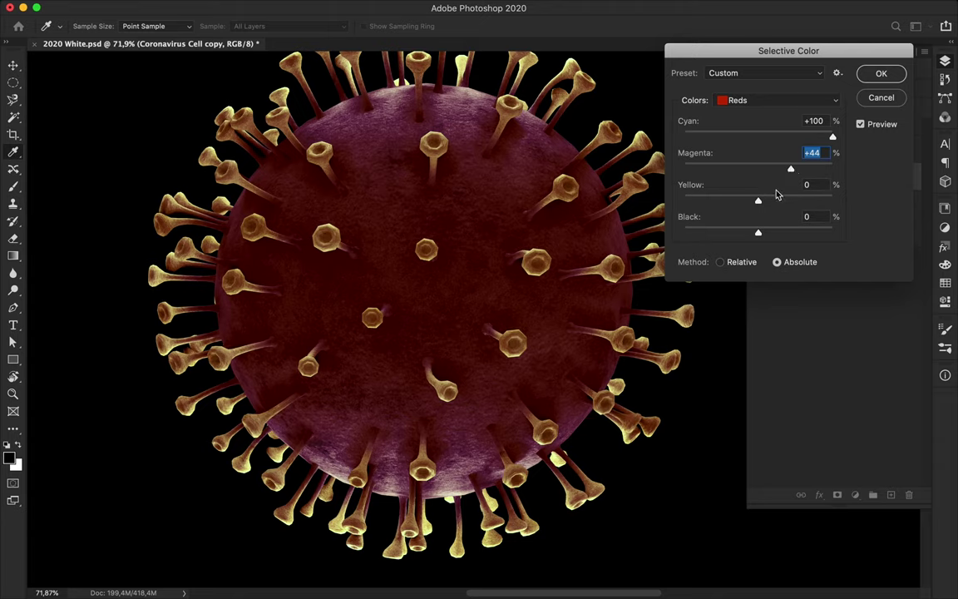
{"action": "mouse_move", "coordinate": [759, 205]}
{"action": "left_mouse_down"}
{"action": "mouse_move", "coordinate": [653, 208]}
{"action": "mouse_move", "coordinate": [707, 205]}
{"action": "left_mouse_up"}
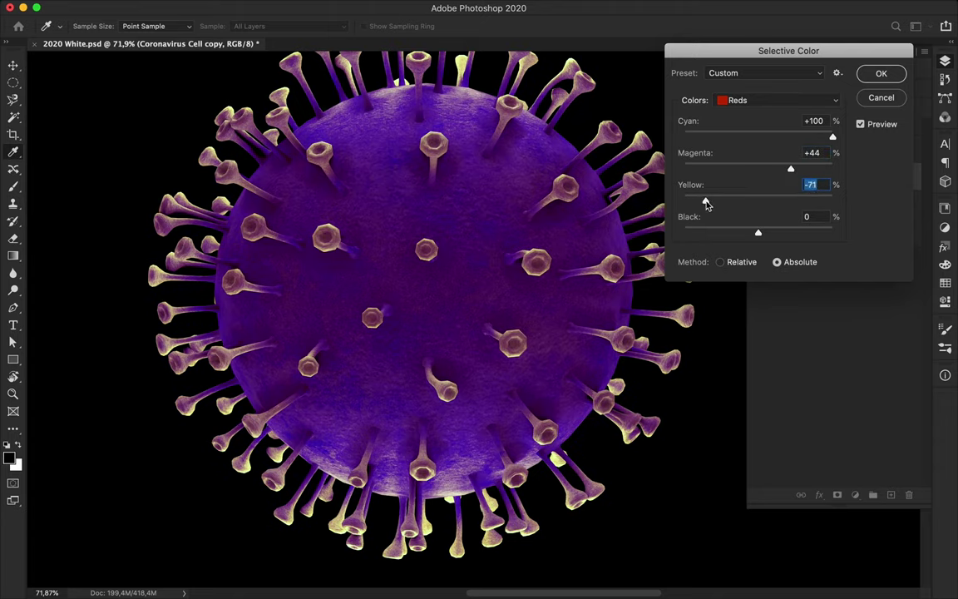
Set Selective Color Magentas to Cyan +100, Magenta -100, Yellow +100, Black 0.
{"action": "left_click", "coordinate": [810, 101]}
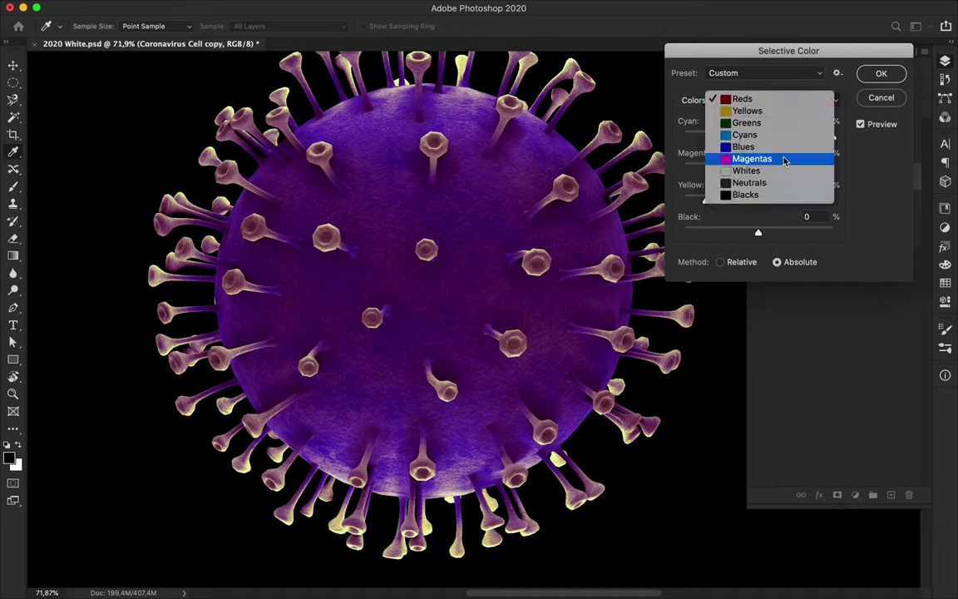
{"action": "left_click", "coordinate": [785, 158]}
{"action": "left_click_drag", "start_coordinate": [758, 140], "coordinate": [852, 138]}
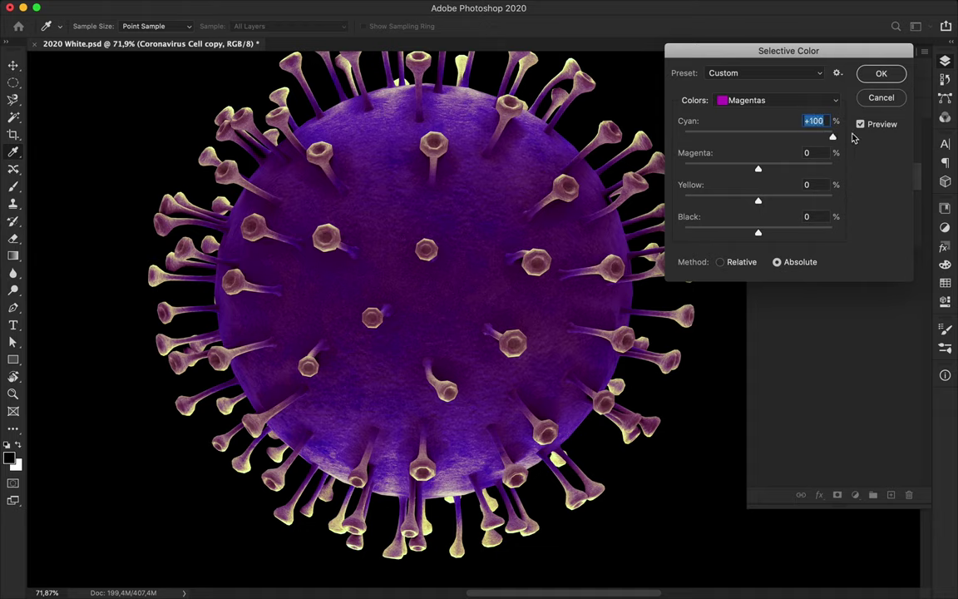
{"action": "left_click_drag", "start_coordinate": [758, 168], "coordinate": [670, 174]}
{"action": "left_click_drag", "start_coordinate": [758, 202], "coordinate": [865, 194]}
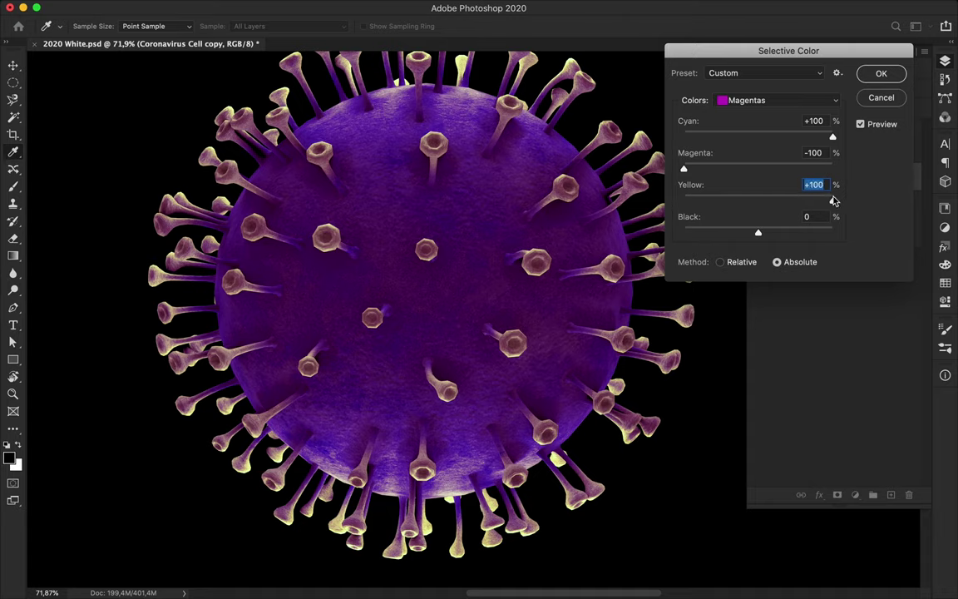
{"action": "left_click_drag", "start_coordinate": [758, 232], "coordinate": [682, 235]}
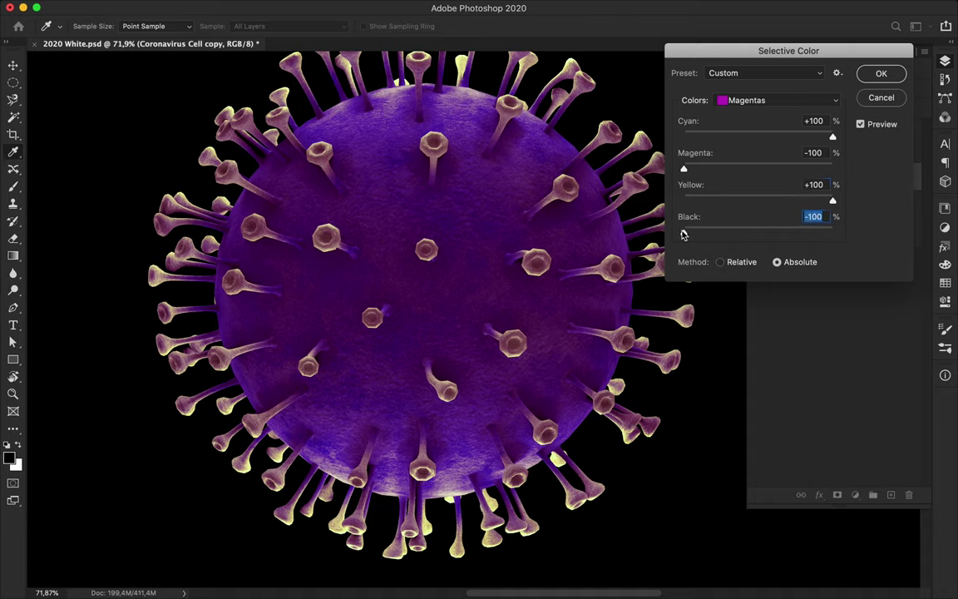
{"action": "type", "text": "0"}
{"action": "left_click", "coordinate": [807, 101]}
{"action": "left_click", "coordinate": [778, 52]}
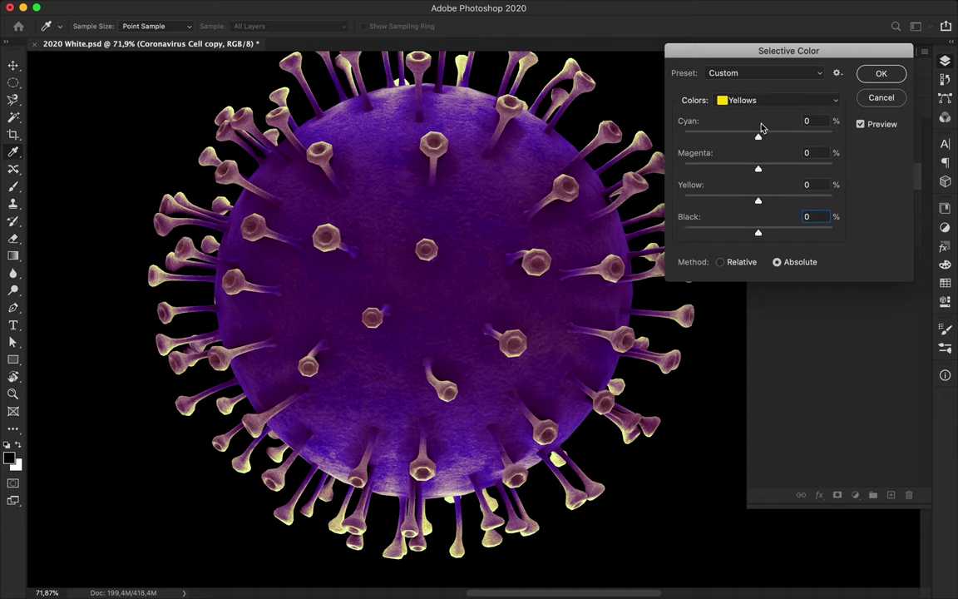
Adjust the Yellows so the virus's spike tips turn pink.
{"action": "mouse_move", "coordinate": [759, 137]}
{"action": "left_mouse_down"}
{"action": "mouse_move", "coordinate": [671, 139]}
{"action": "mouse_move", "coordinate": [862, 136]}
{"action": "left_mouse_up"}
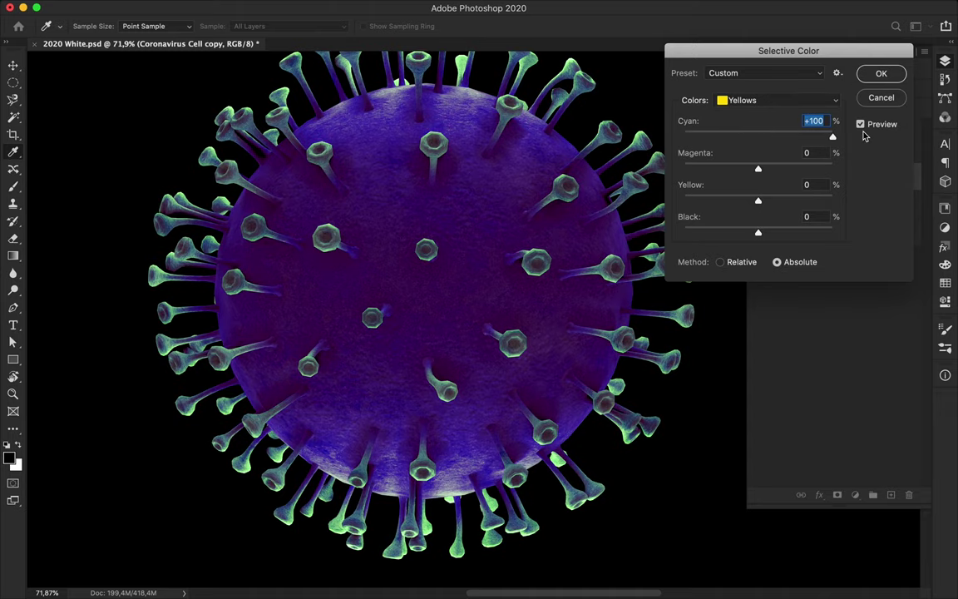
{"action": "left_click_drag", "start_coordinate": [865, 136], "coordinate": [756, 146]}
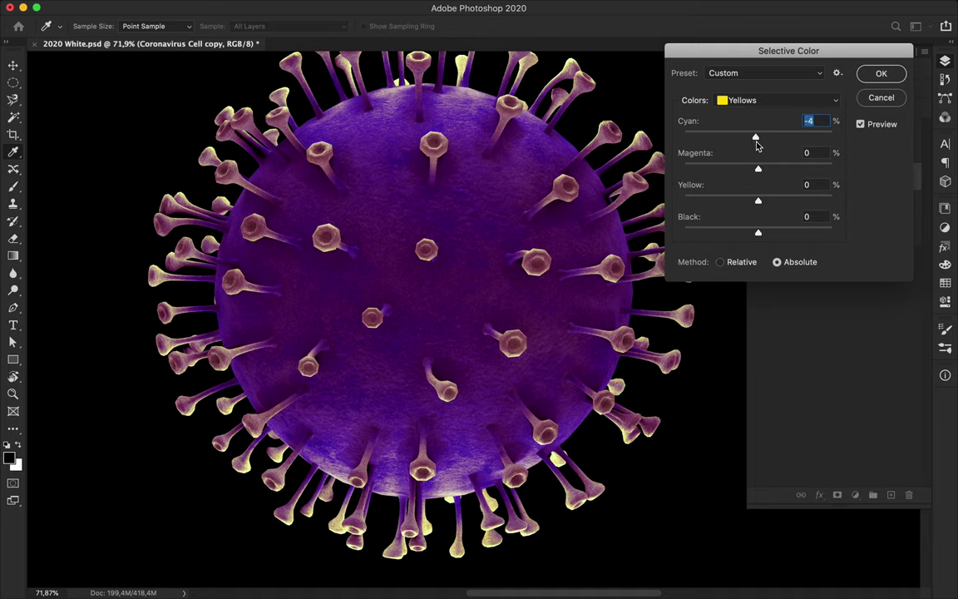
{"action": "mouse_move", "coordinate": [756, 143]}
{"action": "left_mouse_down"}
{"action": "mouse_move", "coordinate": [663, 170]}
{"action": "mouse_move", "coordinate": [847, 158]}
{"action": "mouse_move", "coordinate": [663, 160]}
{"action": "mouse_move", "coordinate": [835, 160]}
{"action": "left_mouse_up"}
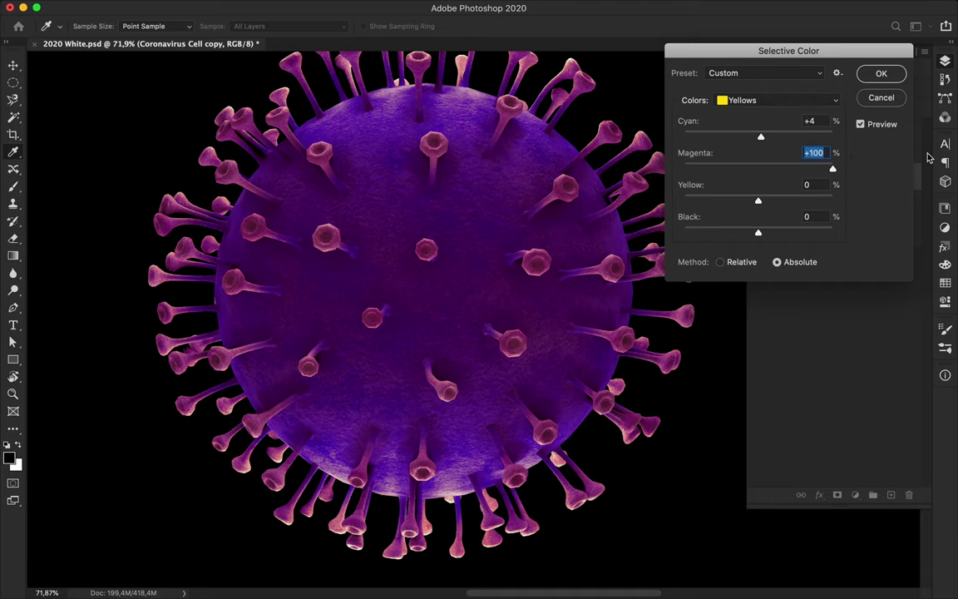
{"action": "mouse_move", "coordinate": [766, 201]}
{"action": "left_mouse_down"}
{"action": "mouse_move", "coordinate": [686, 202]}
{"action": "mouse_move", "coordinate": [846, 205]}
{"action": "mouse_move", "coordinate": [765, 207]}
{"action": "left_mouse_up"}
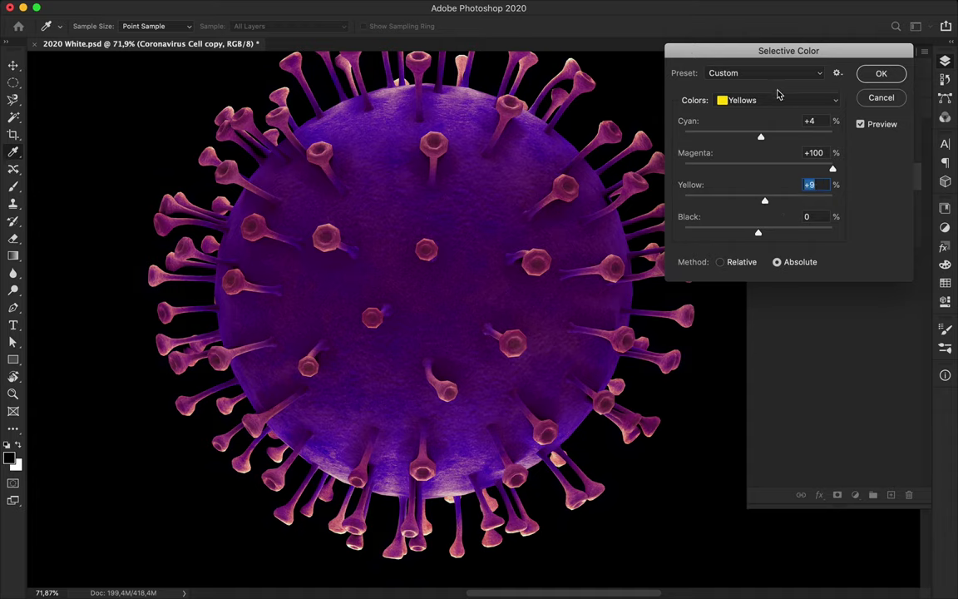
Set the Blues to maximum cyan with the magenta stripped out.
{"action": "left_click", "coordinate": [777, 100]}
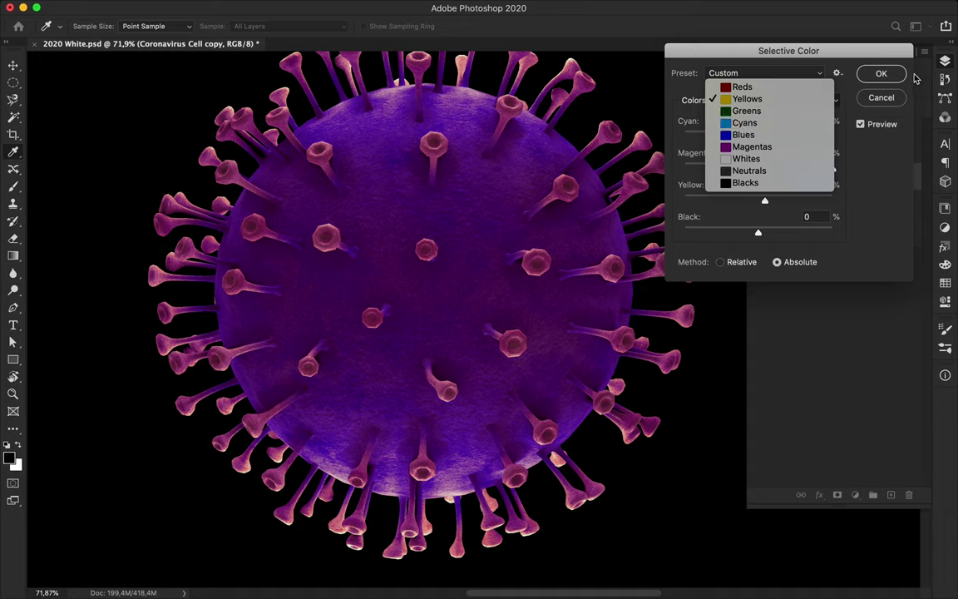
{"action": "left_click", "coordinate": [770, 134]}
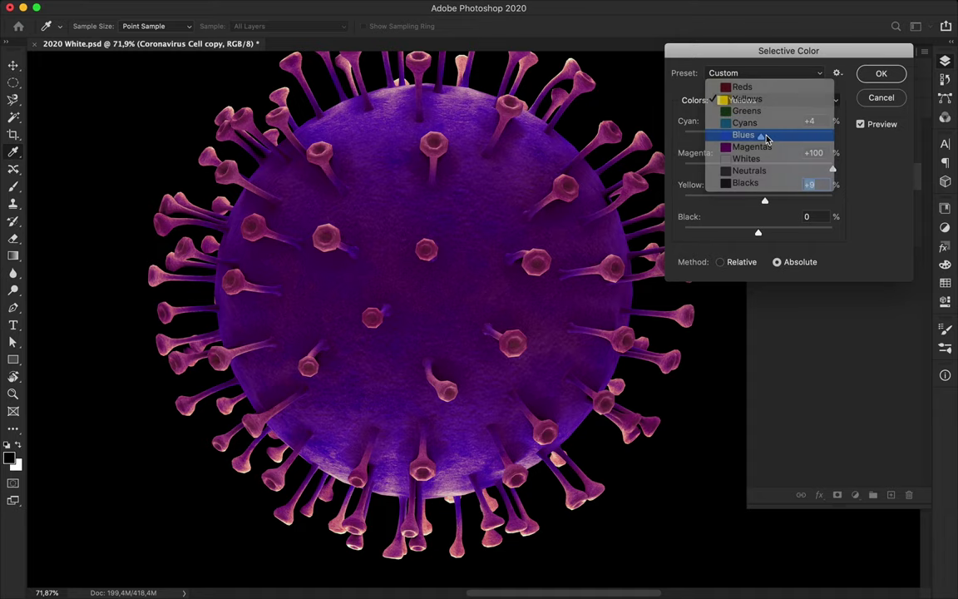
{"action": "left_click_drag", "start_coordinate": [758, 139], "coordinate": [945, 144]}
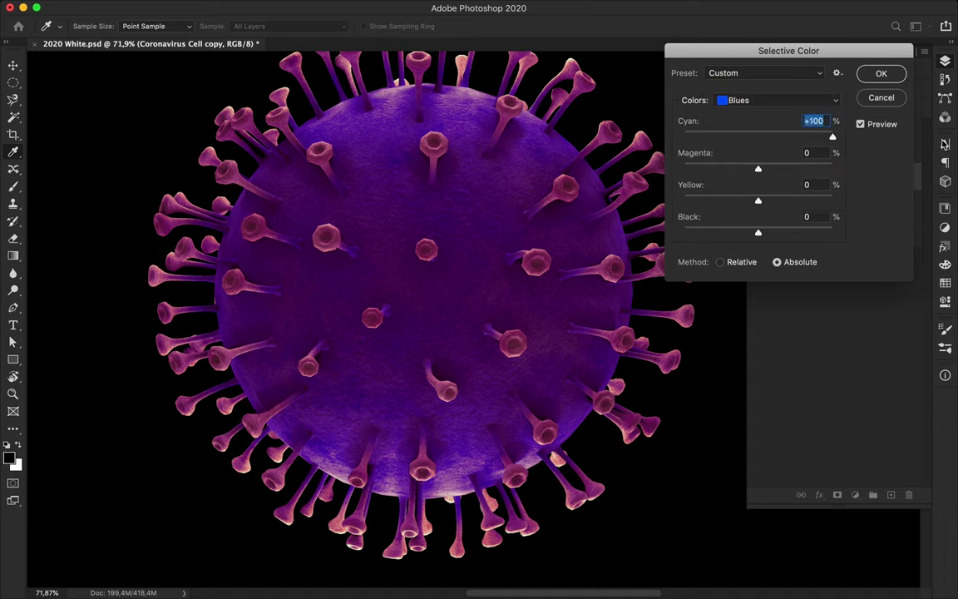
{"action": "left_click_drag", "start_coordinate": [759, 171], "coordinate": [674, 172]}
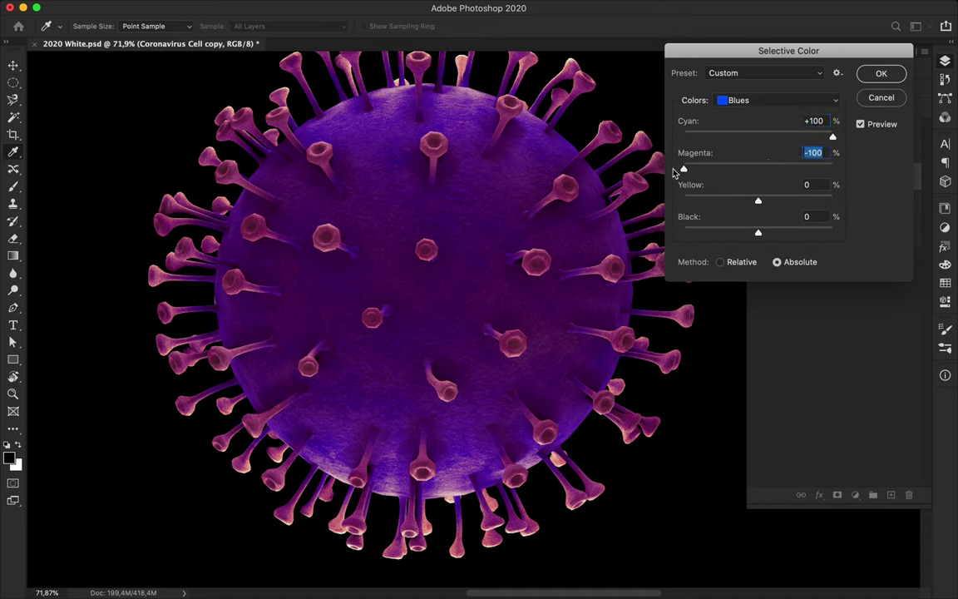
Lower Reds magenta to +13 and apply the Selective Color correction.
{"action": "left_click", "coordinate": [817, 100]}
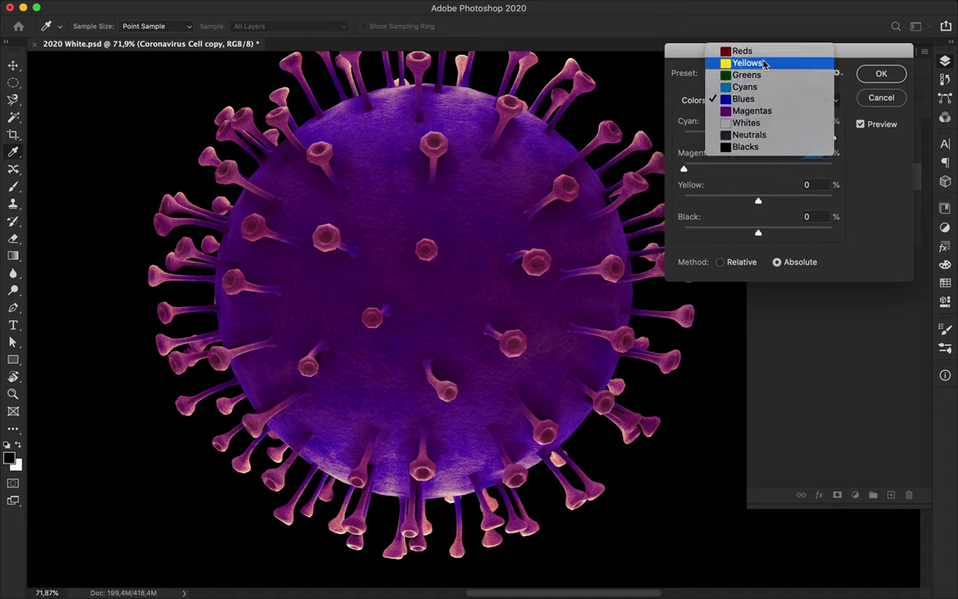
{"action": "left_click", "coordinate": [757, 52]}
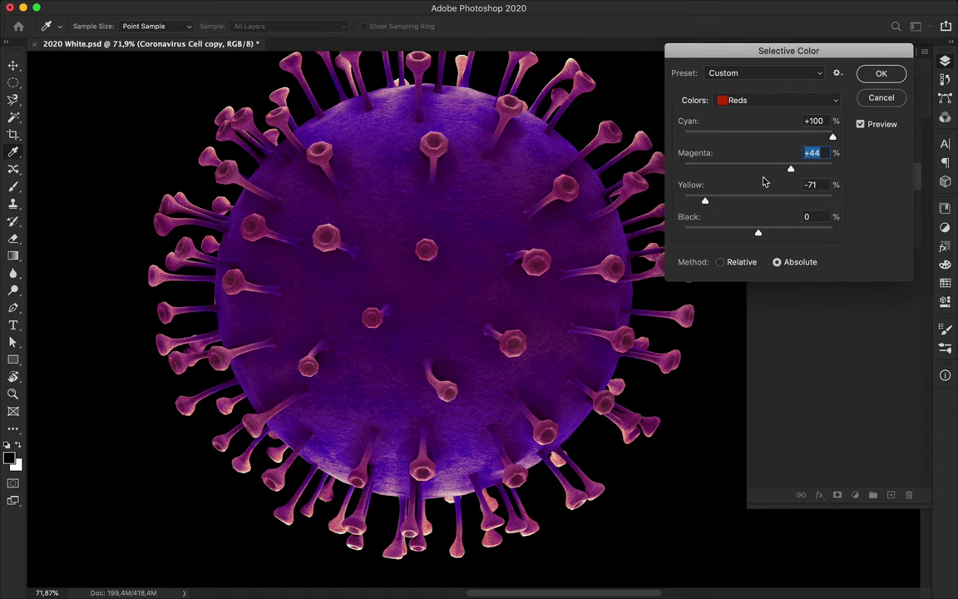
{"action": "mouse_move", "coordinate": [793, 170]}
{"action": "left_mouse_down"}
{"action": "mouse_move", "coordinate": [675, 172]}
{"action": "mouse_move", "coordinate": [789, 171]}
{"action": "left_mouse_up"}
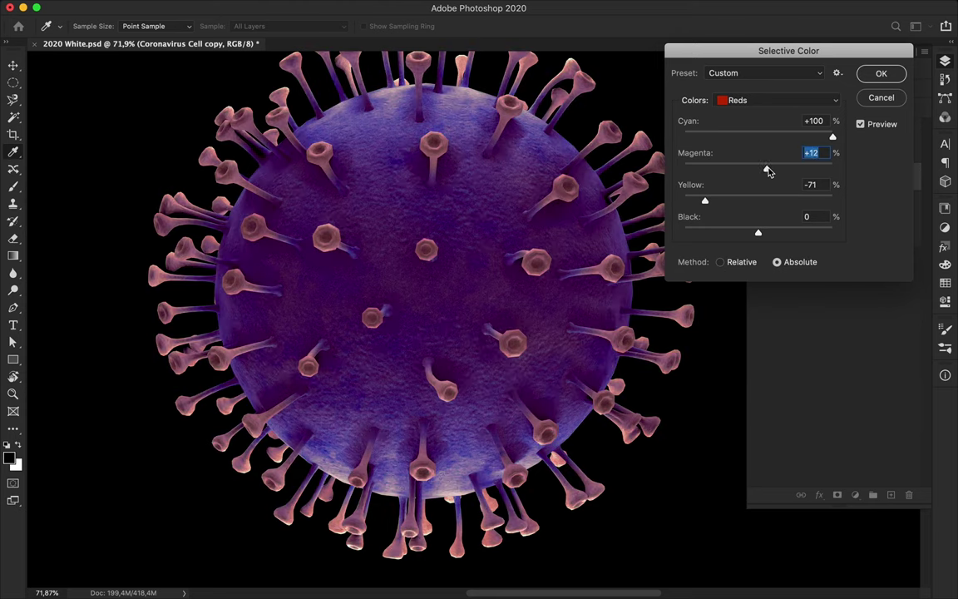
{"action": "left_click_drag", "start_coordinate": [789, 171], "coordinate": [771, 171]}
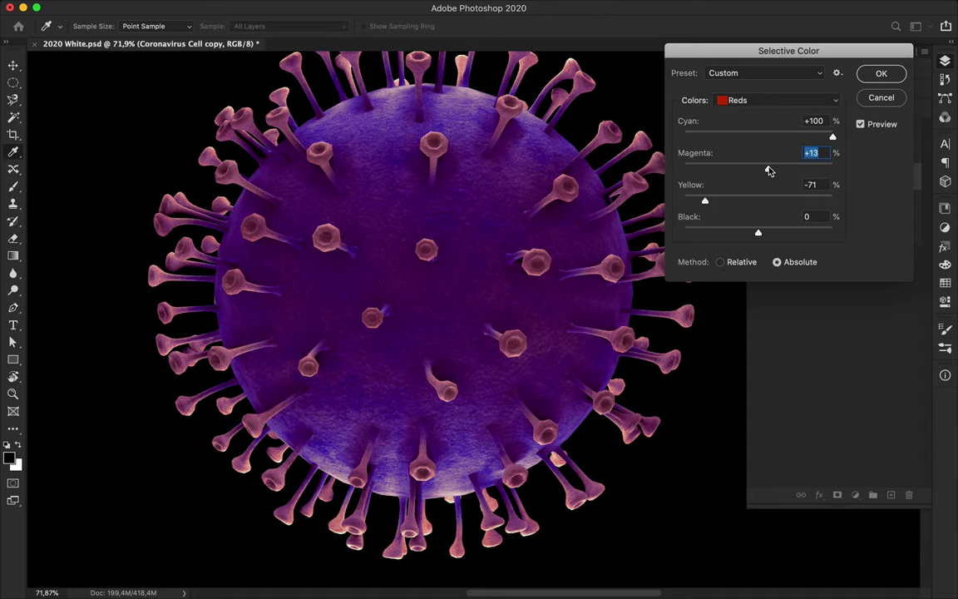
{"action": "left_click", "coordinate": [879, 75]}
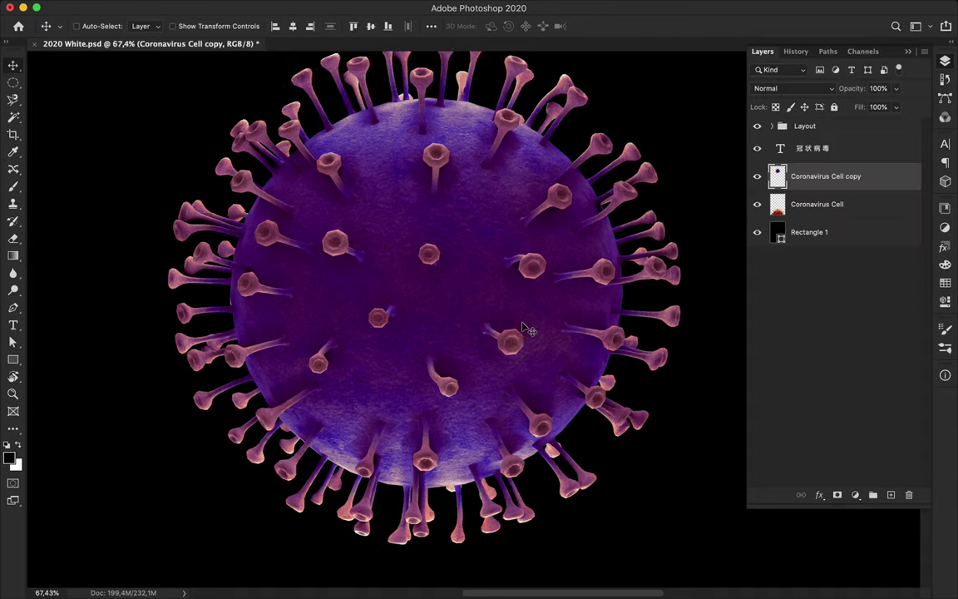
Zoom around the canvas to review the whole poster.
{"action": "scroll", "coordinate": [528, 326], "scroll_direction": "down", "scroll_amount": 2}
{"action": "scroll", "coordinate": [536, 320], "scroll_direction": "down", "scroll_amount": 2}
{"action": "scroll", "coordinate": [544, 314], "scroll_direction": "down", "scroll_amount": 2}
{"action": "scroll", "coordinate": [553, 309], "scroll_direction": "down", "scroll_amount": 2}
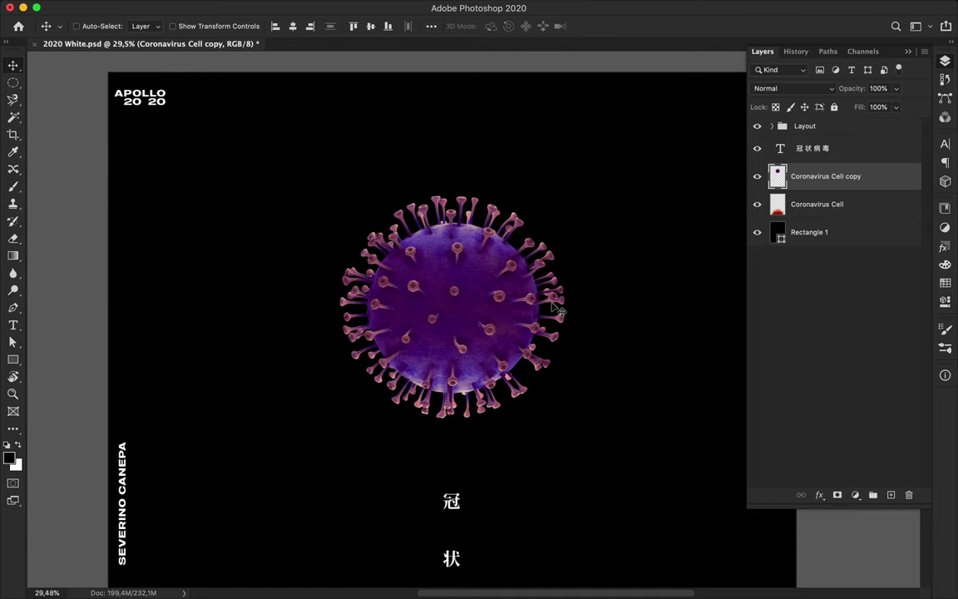
{"action": "scroll", "coordinate": [556, 310], "scroll_direction": "down", "scroll_amount": 1}
{"action": "scroll", "coordinate": [555, 310], "scroll_direction": "down", "scroll_amount": 5}
{"action": "scroll", "coordinate": [556, 309], "scroll_direction": "down", "scroll_amount": 2}
{"action": "scroll", "coordinate": [556, 310], "scroll_direction": "down", "scroll_amount": 1}
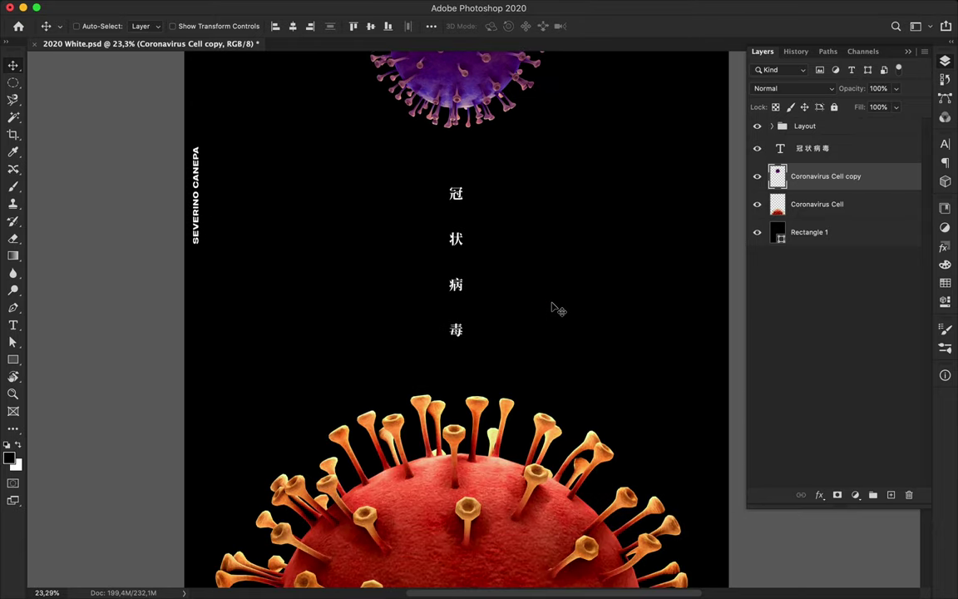
{"action": "scroll", "coordinate": [556, 309], "scroll_direction": "down", "scroll_amount": 3}
{"action": "scroll", "coordinate": [561, 312], "scroll_direction": "up", "scroll_amount": 1}
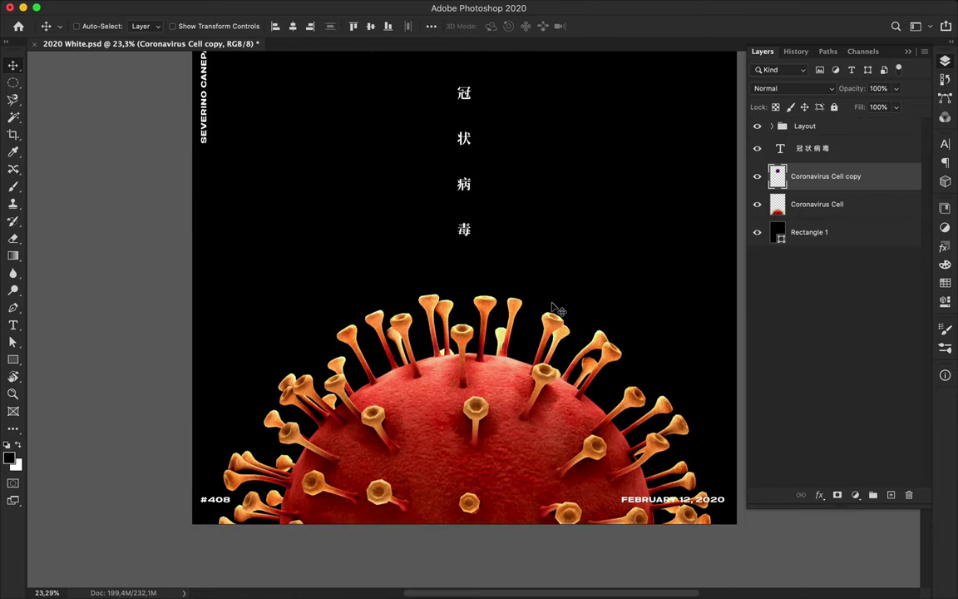
{"action": "scroll", "coordinate": [555, 310], "scroll_direction": "up", "scroll_amount": 2}
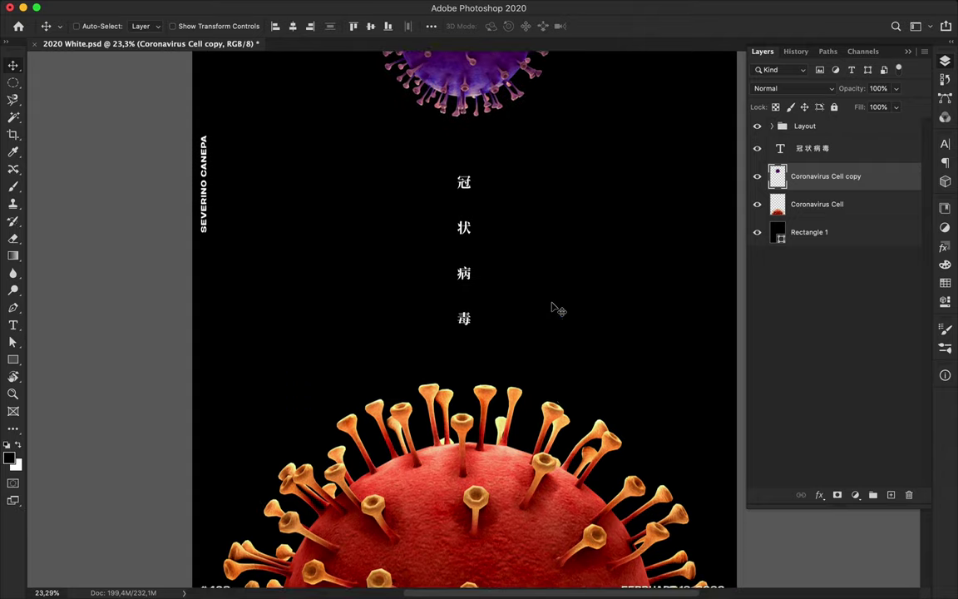
{"action": "scroll", "coordinate": [556, 309], "scroll_direction": "up", "scroll_amount": 1}
{"action": "scroll", "coordinate": [555, 309], "scroll_direction": "up", "scroll_amount": 1}
{"action": "scroll", "coordinate": [556, 310], "scroll_direction": "up", "scroll_amount": 1}
{"action": "scroll", "coordinate": [555, 309], "scroll_direction": "up", "scroll_amount": 1}
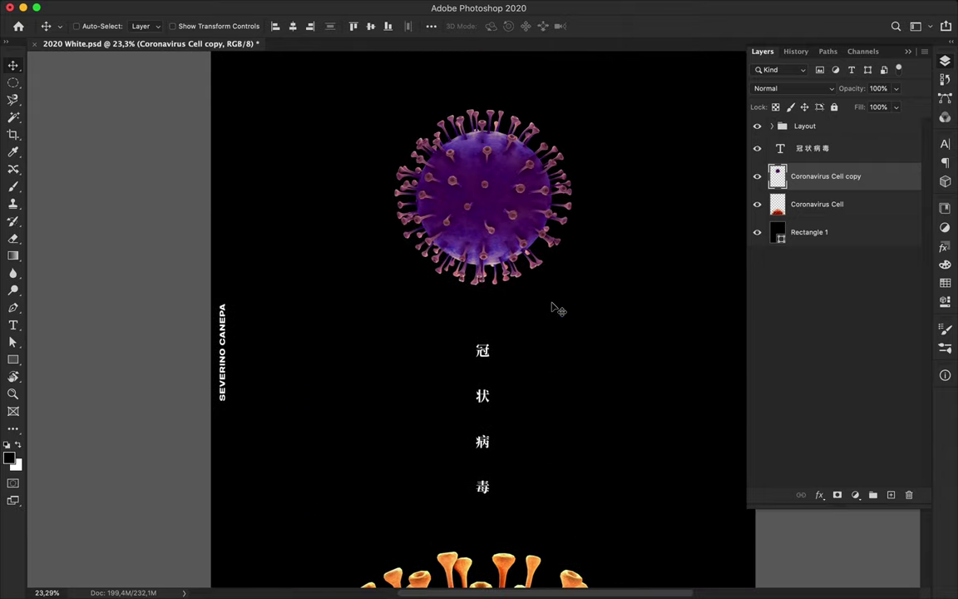
{"action": "scroll", "coordinate": [555, 309], "scroll_direction": "up", "scroll_amount": 2}
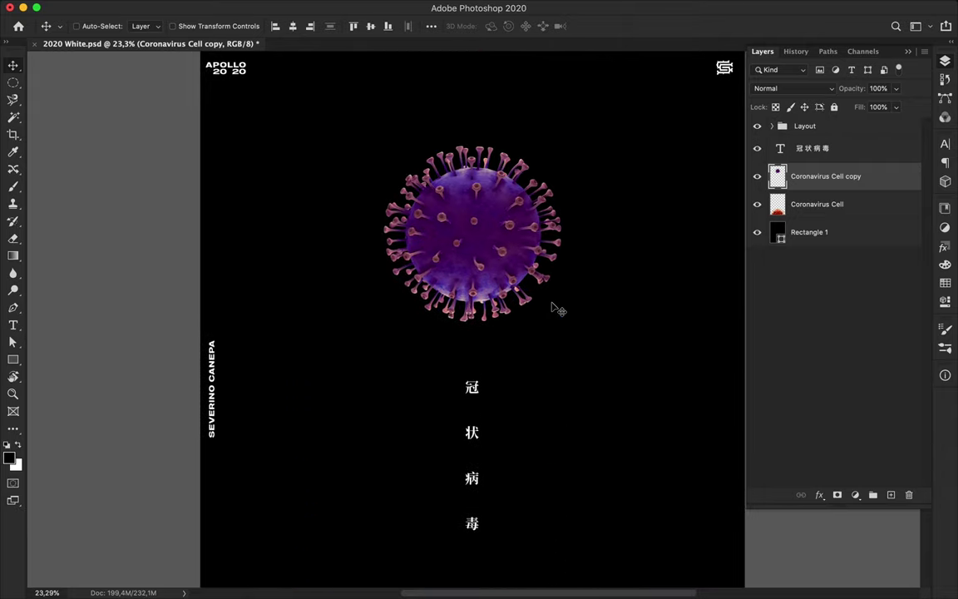
Expand the Layout group to list its text layers.
{"action": "scroll", "coordinate": [555, 310], "scroll_direction": "down", "scroll_amount": 1}
{"action": "scroll", "coordinate": [555, 310], "scroll_direction": "down", "scroll_amount": 2}
{"action": "scroll", "coordinate": [555, 309], "scroll_direction": "down", "scroll_amount": 2}
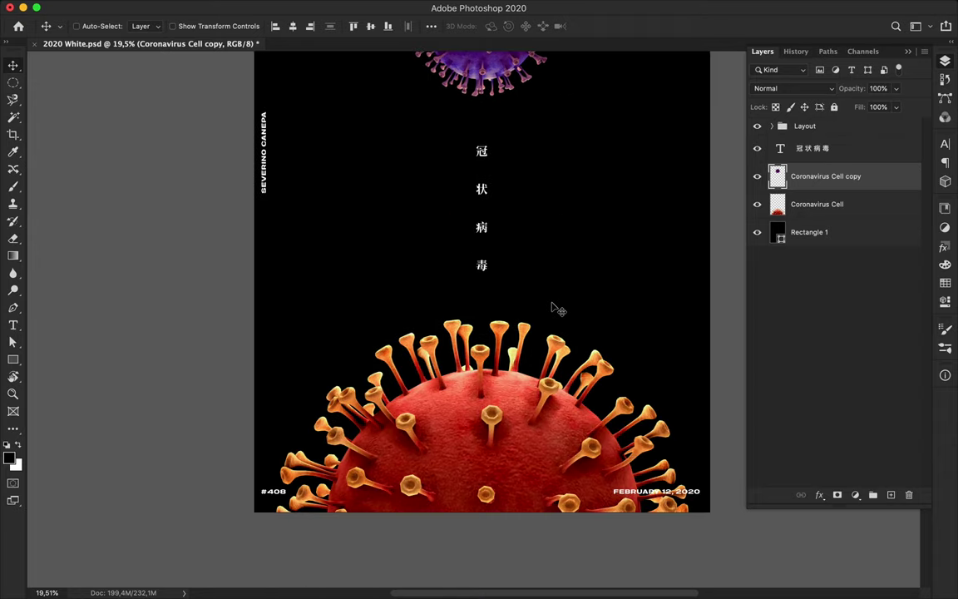
{"action": "scroll", "coordinate": [556, 309], "scroll_direction": "up", "scroll_amount": 2}
{"action": "scroll", "coordinate": [556, 310], "scroll_direction": "up", "scroll_amount": 1}
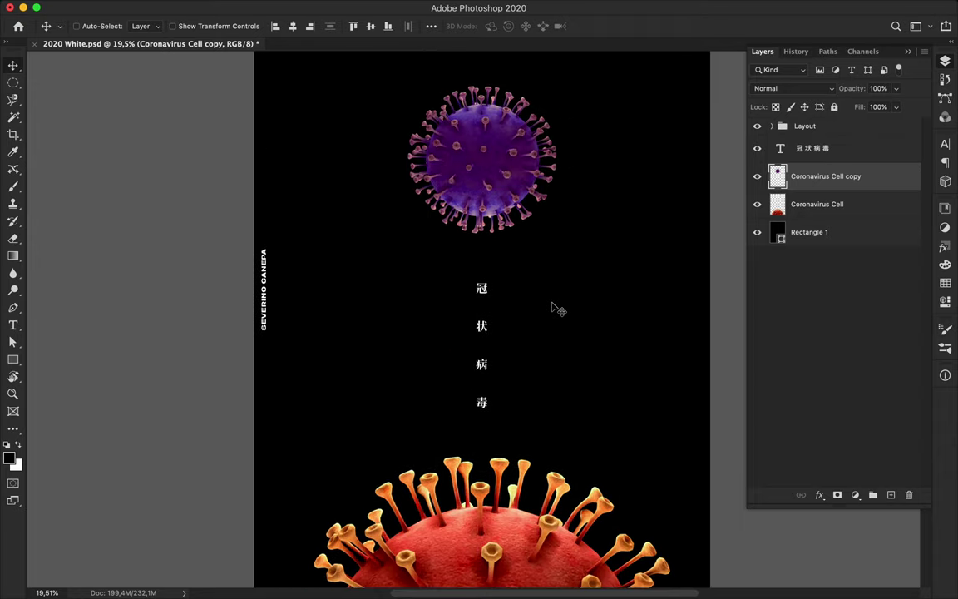
{"action": "scroll", "coordinate": [555, 310], "scroll_direction": "up", "scroll_amount": 1}
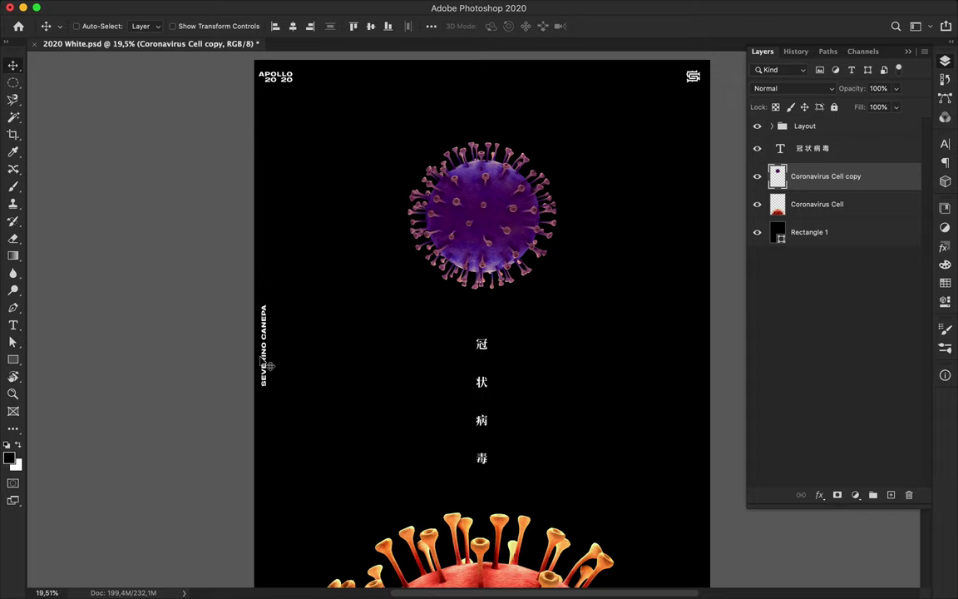
{"action": "scroll", "coordinate": [274, 333], "scroll_direction": "down", "scroll_amount": 3}
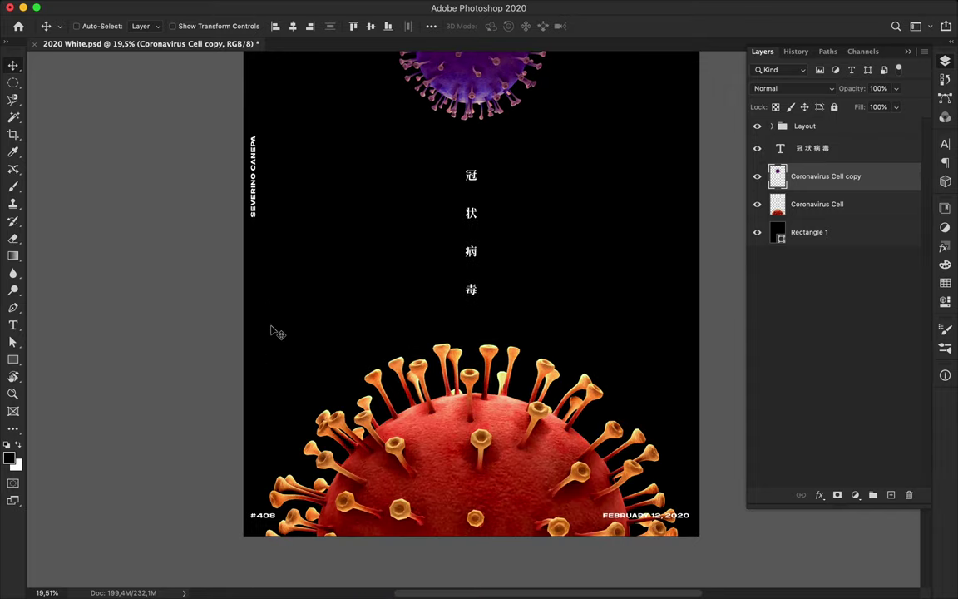
{"action": "left_click", "coordinate": [251, 170]}
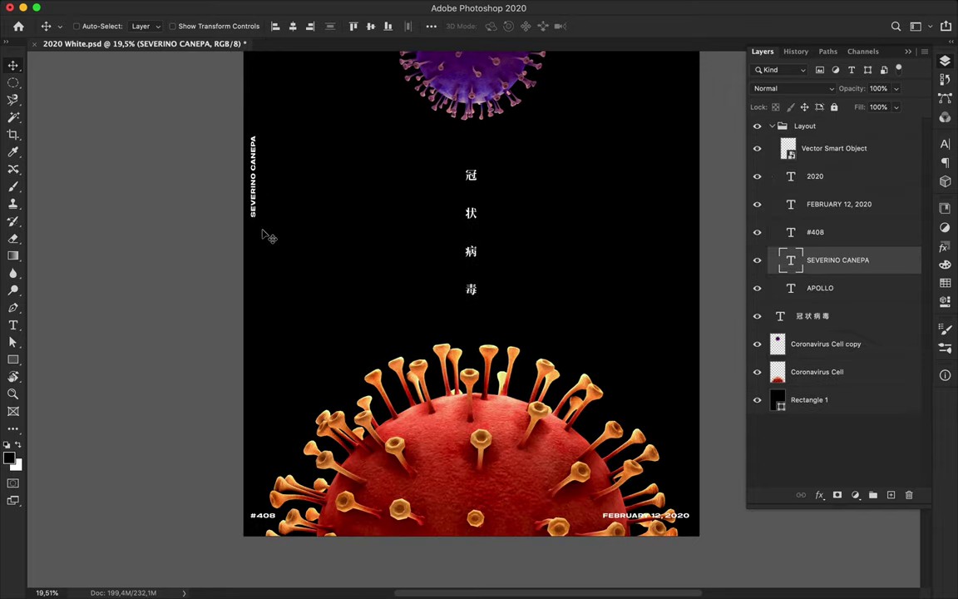
{"action": "scroll", "coordinate": [266, 236], "scroll_direction": "up", "scroll_amount": 3}
{"action": "scroll", "coordinate": [265, 235], "scroll_direction": "down", "scroll_amount": 2}
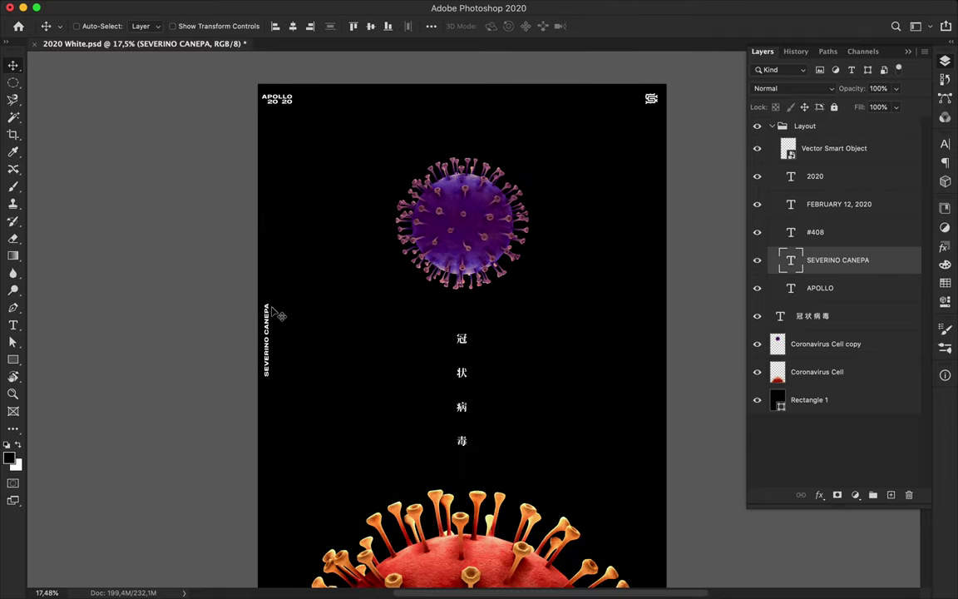
{"action": "key", "text": "ctrl+t"}
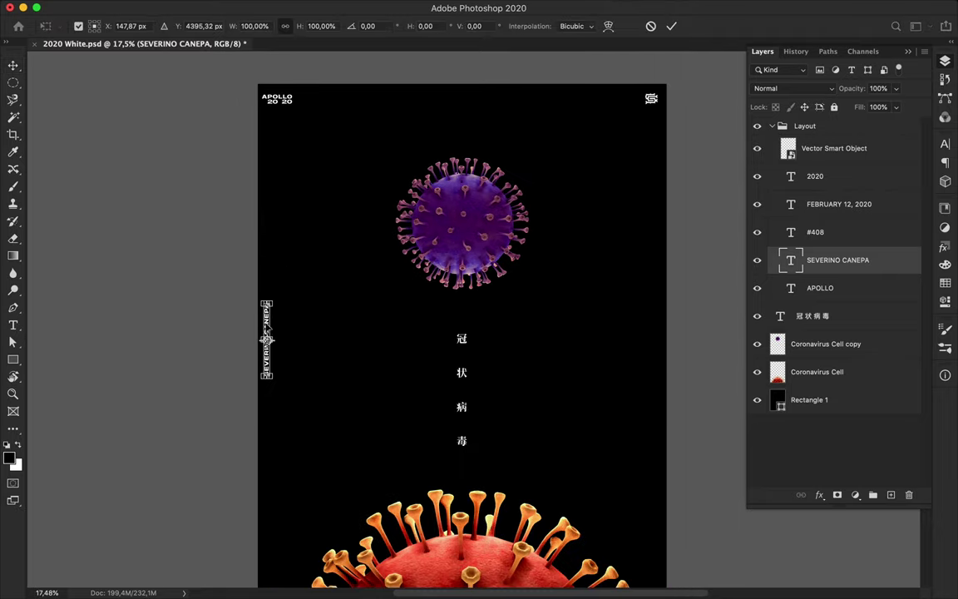
{"action": "key", "text": "Return"}
{"action": "mouse_move", "coordinate": [268, 336]}
{"action": "left_mouse_down"}
{"action": "mouse_move", "coordinate": [266, 143]}
{"action": "mouse_move", "coordinate": [266, 215]}
{"action": "left_mouse_up"}
{"action": "key", "text": "ctrl+z"}
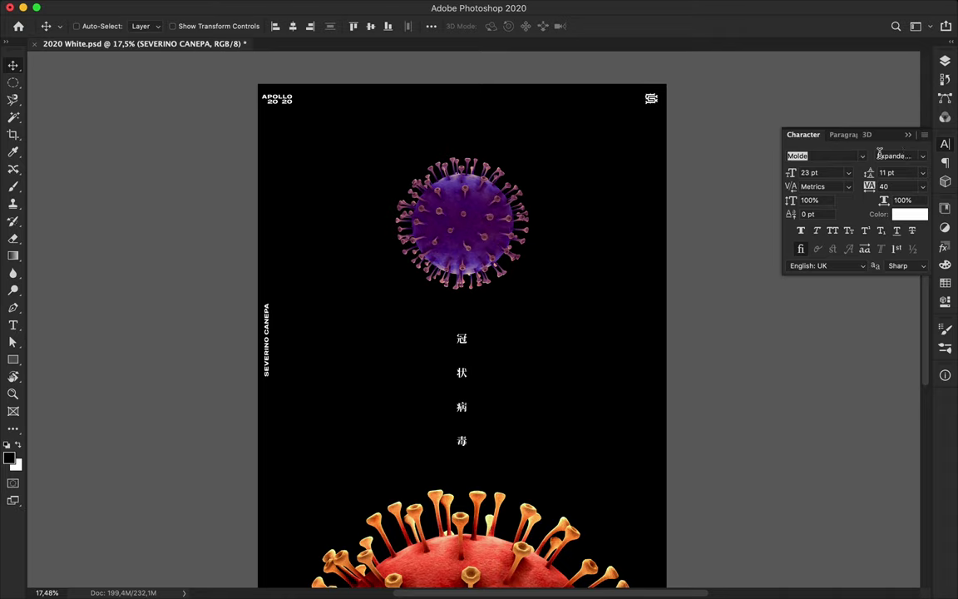
Change the side text's font style from Expanded-Medium to Expanded-Regular and commit it.
{"action": "left_click", "coordinate": [896, 157]}
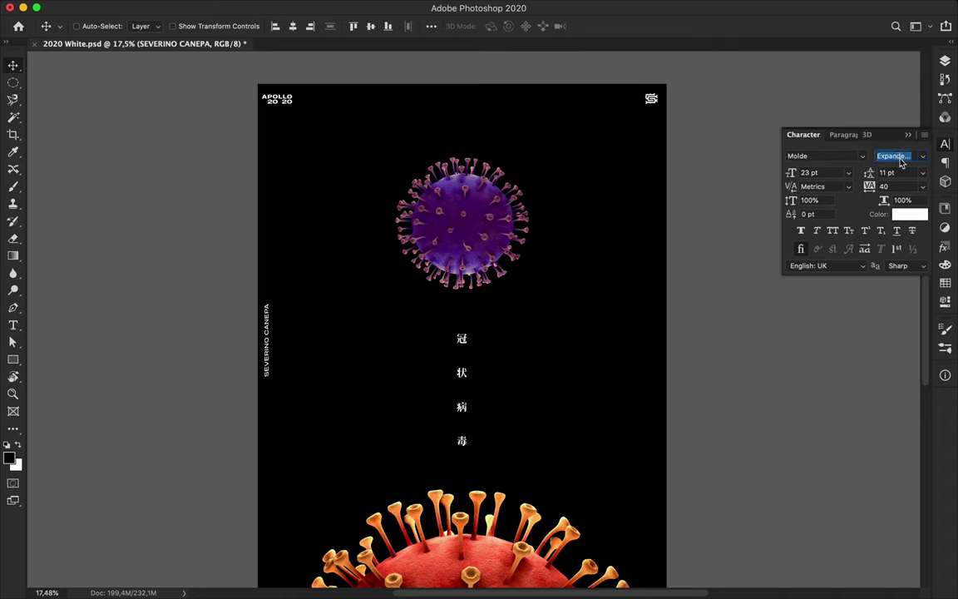
{"action": "left_click", "coordinate": [893, 158]}
{"action": "left_click", "coordinate": [903, 158]}
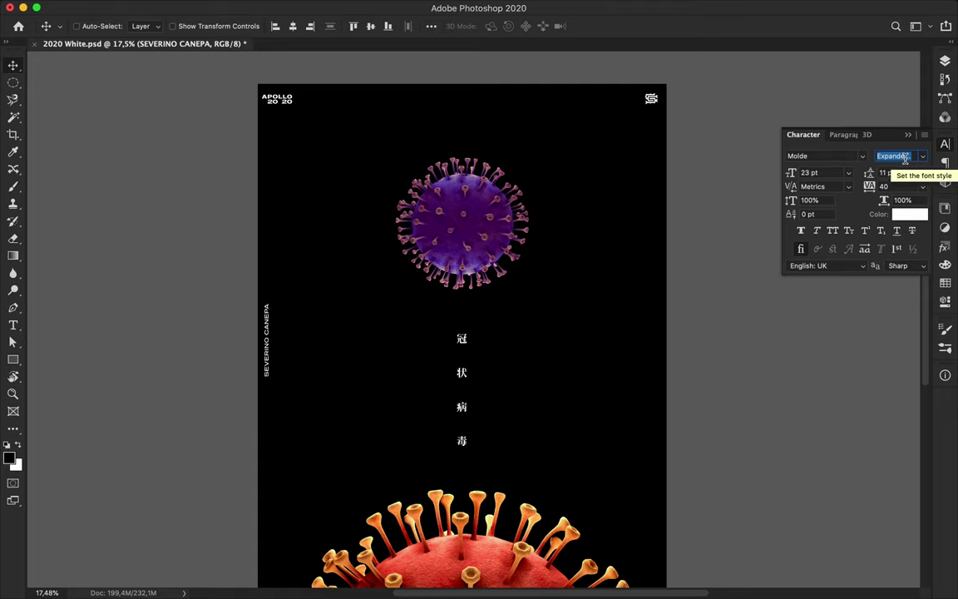
{"action": "left_click", "coordinate": [453, 221]}
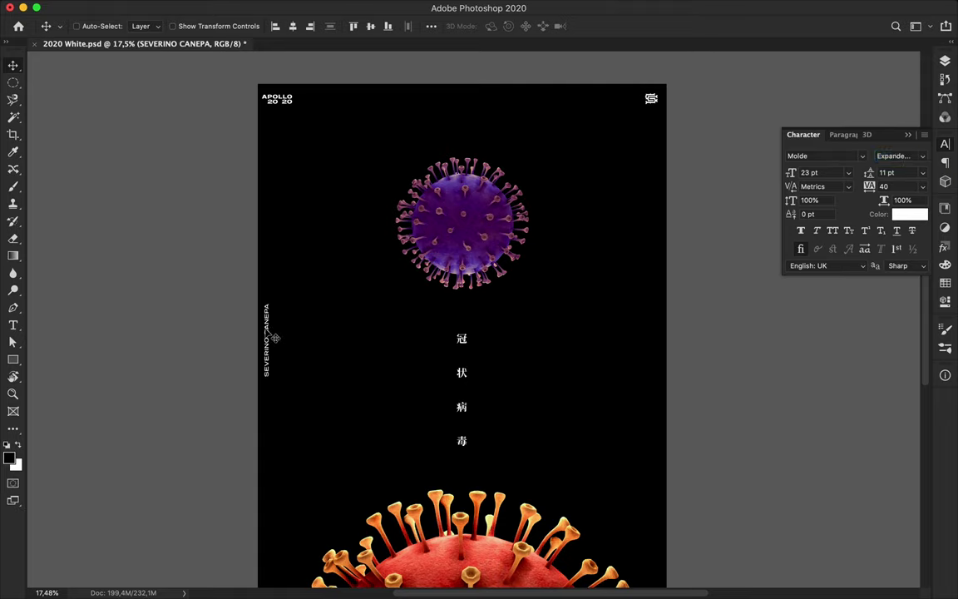
{"action": "double_click", "coordinate": [267, 337]}
{"action": "left_click", "coordinate": [915, 155]}
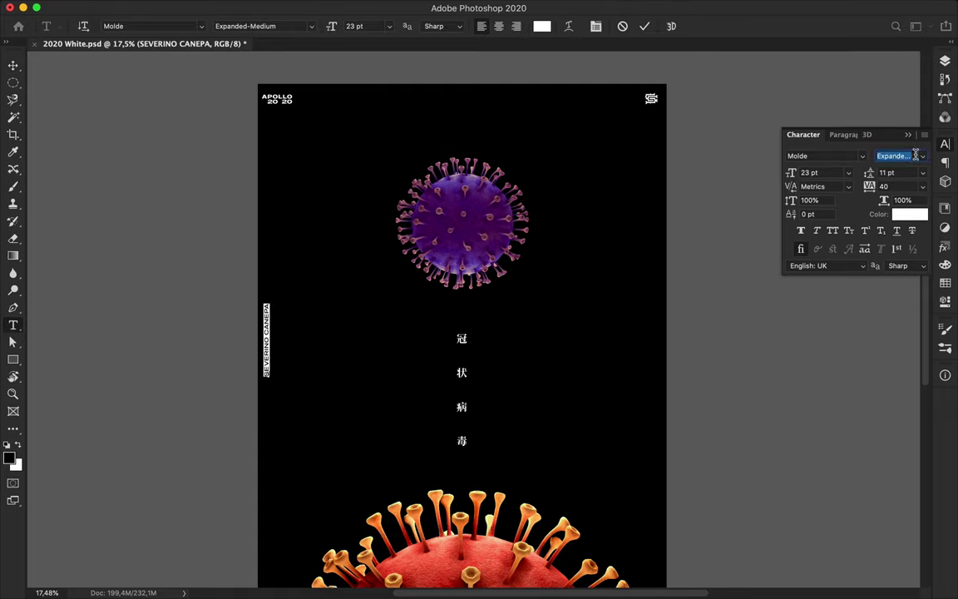
{"action": "key", "text": "Up"}
{"action": "key", "text": "Up"}
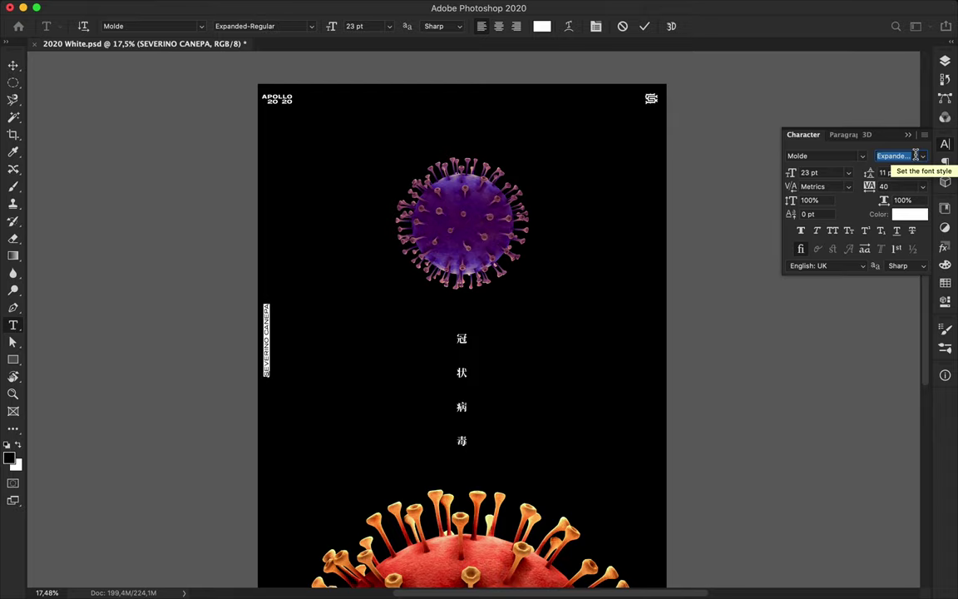
{"action": "left_click", "coordinate": [742, 263]}
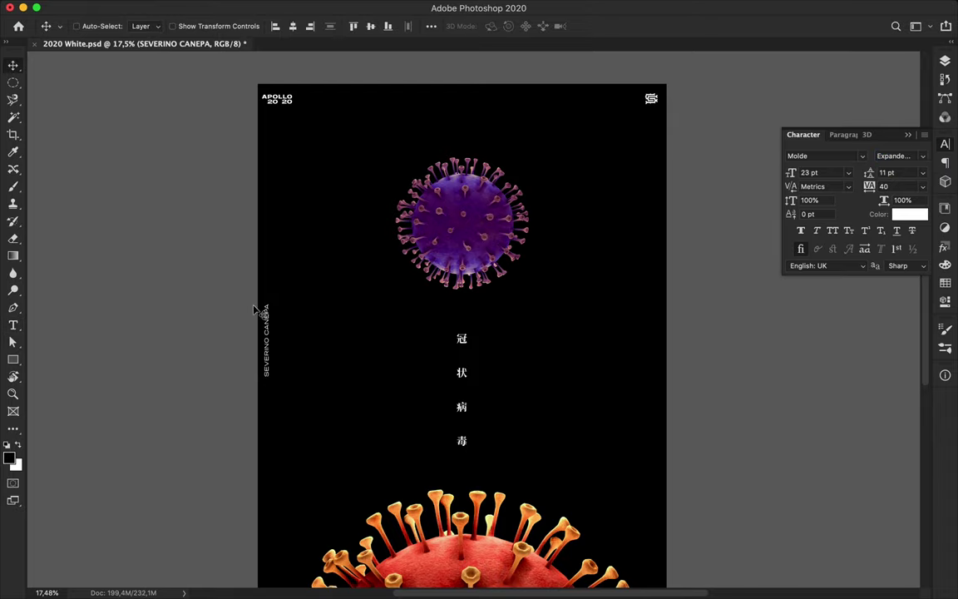
Zoom in to verify the side text's new style, then zoom back out.
{"action": "key", "text": "ctrl+plus"}
{"action": "scroll", "coordinate": [253, 309], "scroll_direction": "up", "scroll_amount": 1}
{"action": "left_click", "coordinate": [909, 155]}
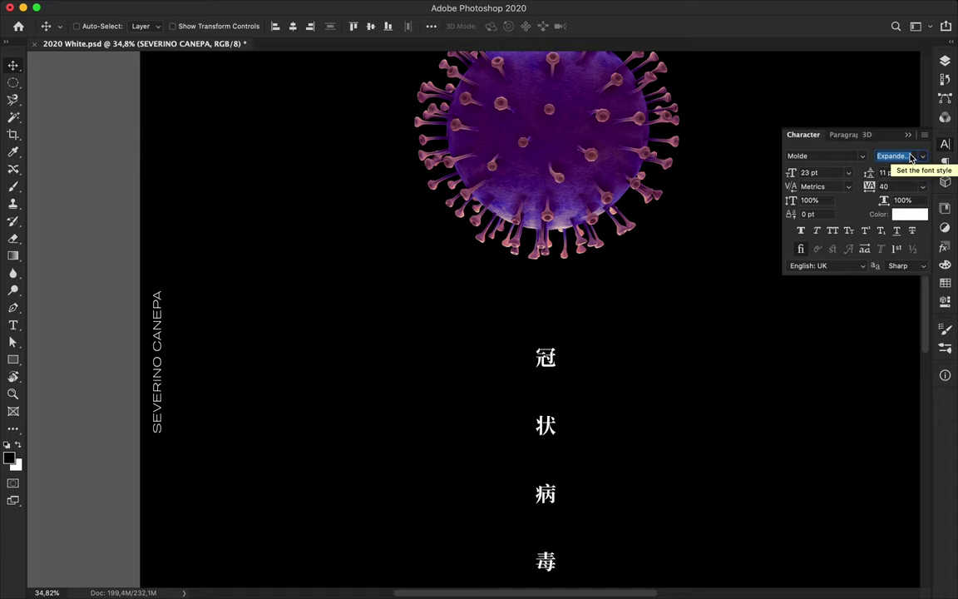
{"action": "scroll", "coordinate": [645, 266], "scroll_direction": "down", "scroll_amount": 3}
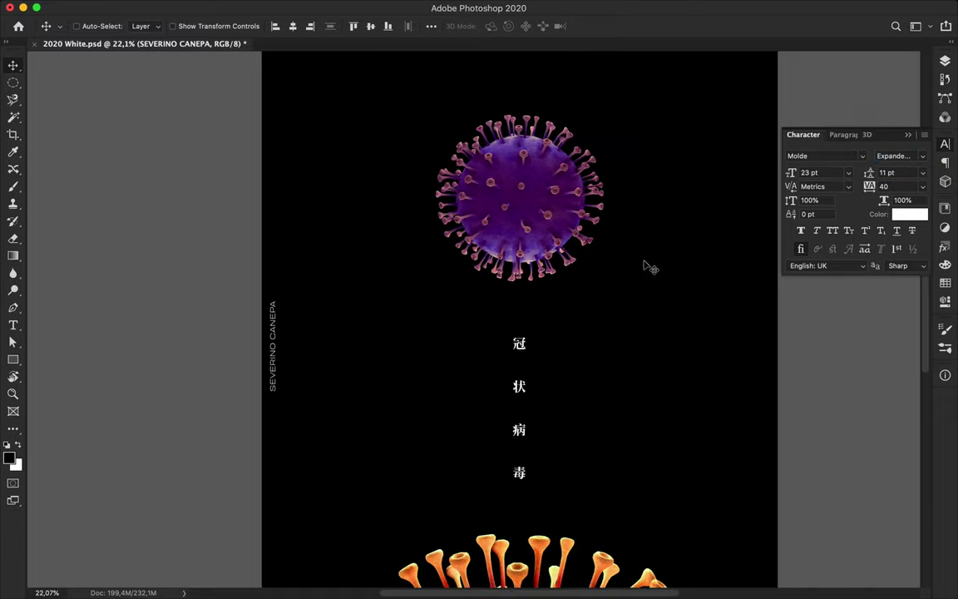
{"action": "scroll", "coordinate": [646, 269], "scroll_direction": "down", "scroll_amount": 2}
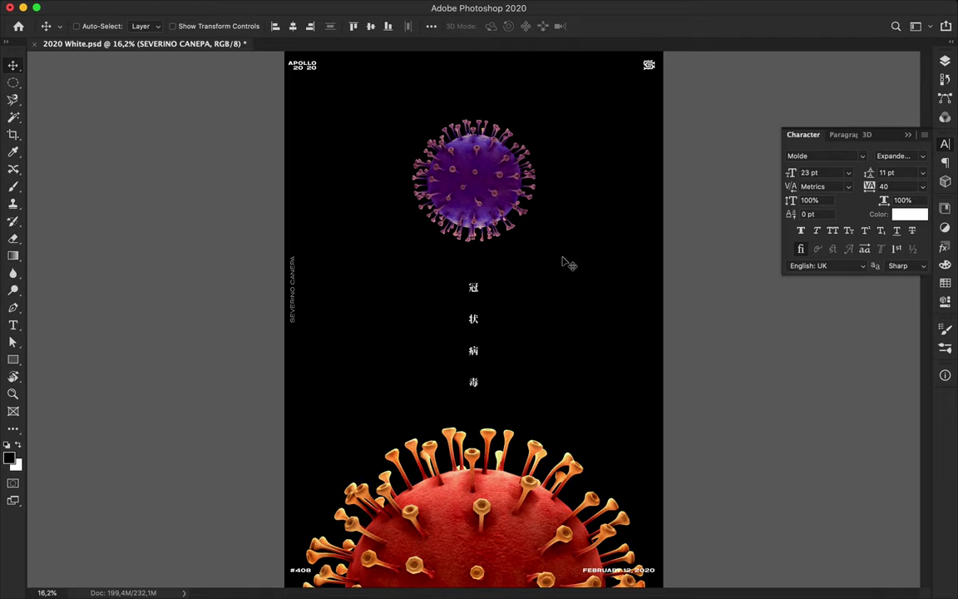
{"action": "scroll", "coordinate": [563, 263], "scroll_direction": "down", "scroll_amount": 1}
{"action": "key", "text": "ctrl"}
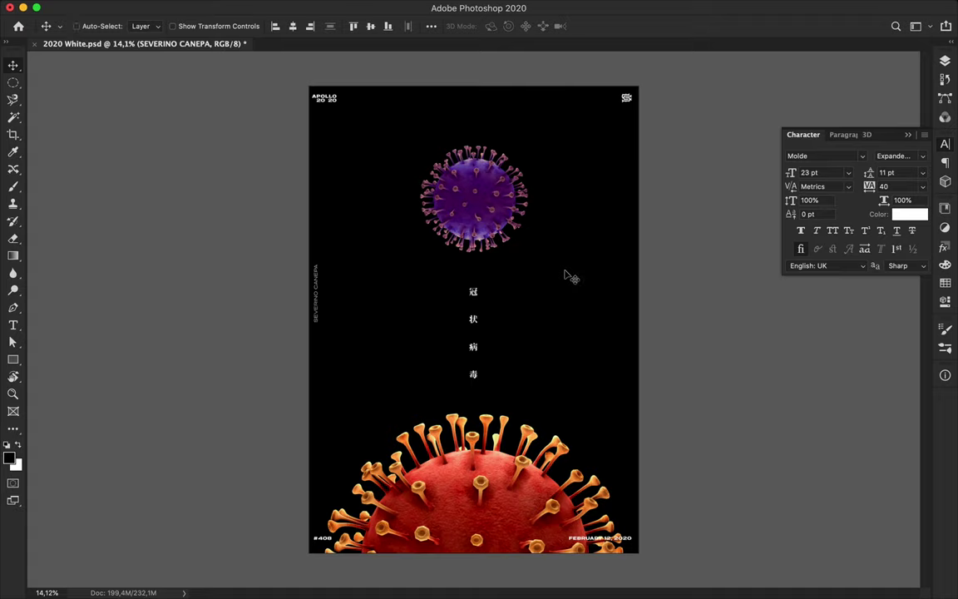
{"action": "key", "text": "ctrl"}
Sample the purple of the top virus and the red of the bottom virus.
{"action": "left_click", "coordinate": [600, 304], "text": "ctrl"}
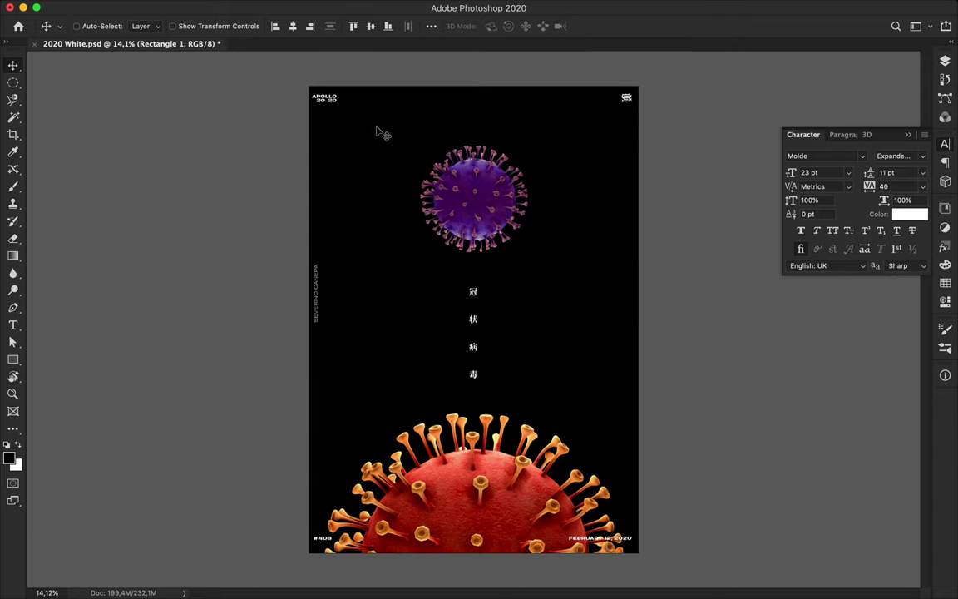
{"action": "key", "text": "i"}
{"action": "left_click", "coordinate": [471, 178]}
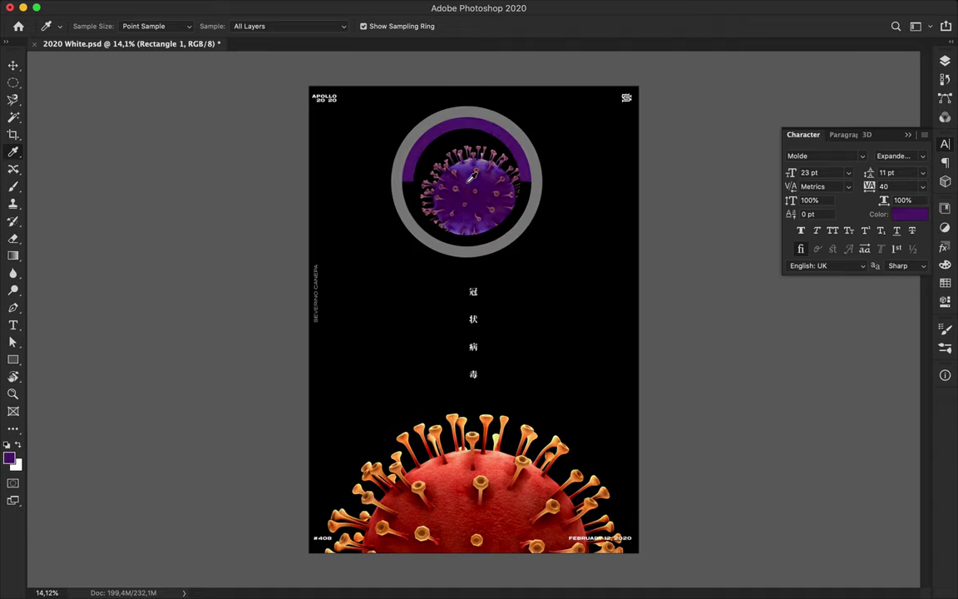
{"action": "left_click", "coordinate": [470, 176]}
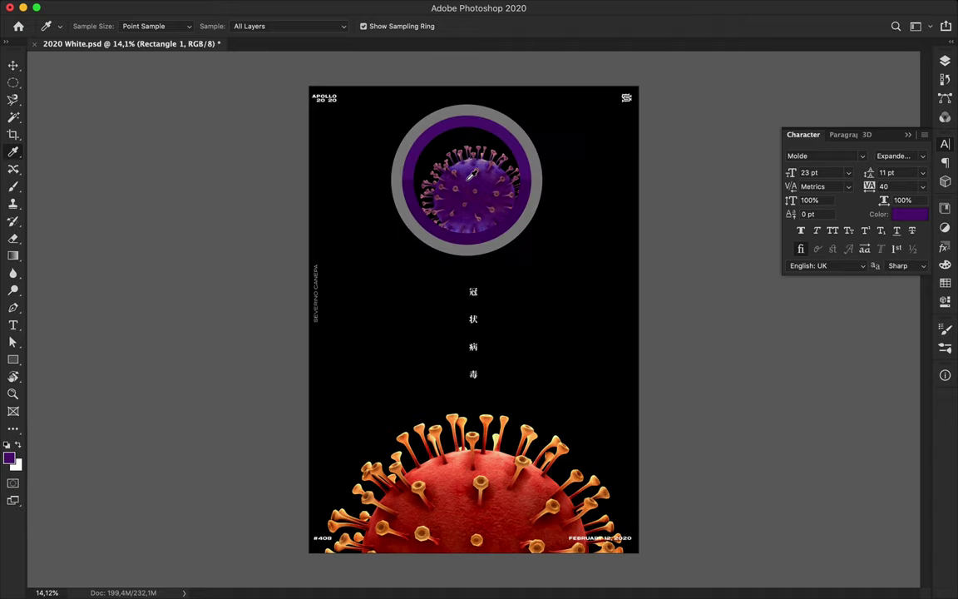
{"action": "left_click", "coordinate": [457, 487]}
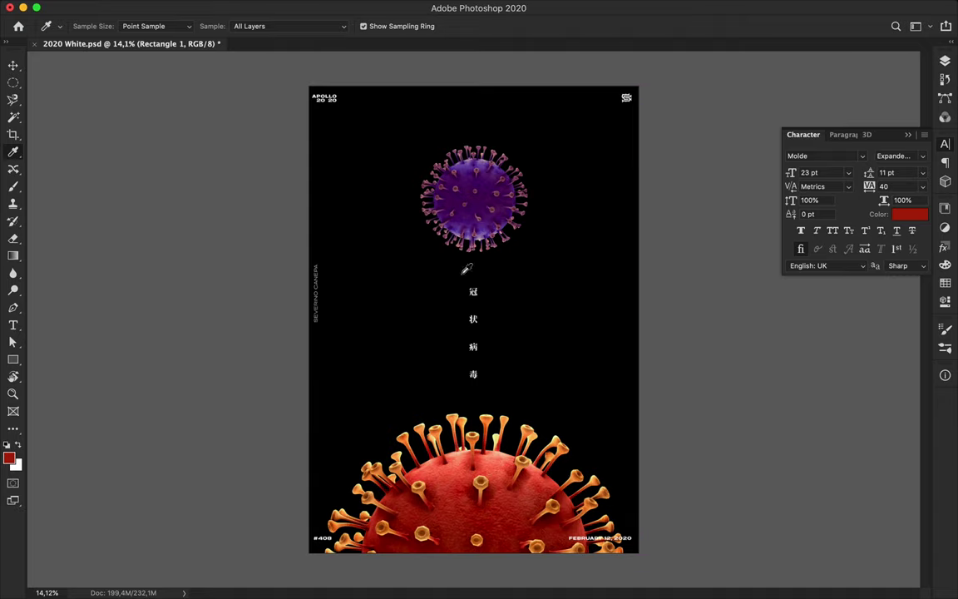
Draw a rectangle covering the whole poster and give it a gradient fill.
{"action": "key", "text": "u"}
{"action": "left_click_drag", "start_coordinate": [304, 82], "coordinate": [648, 560]}
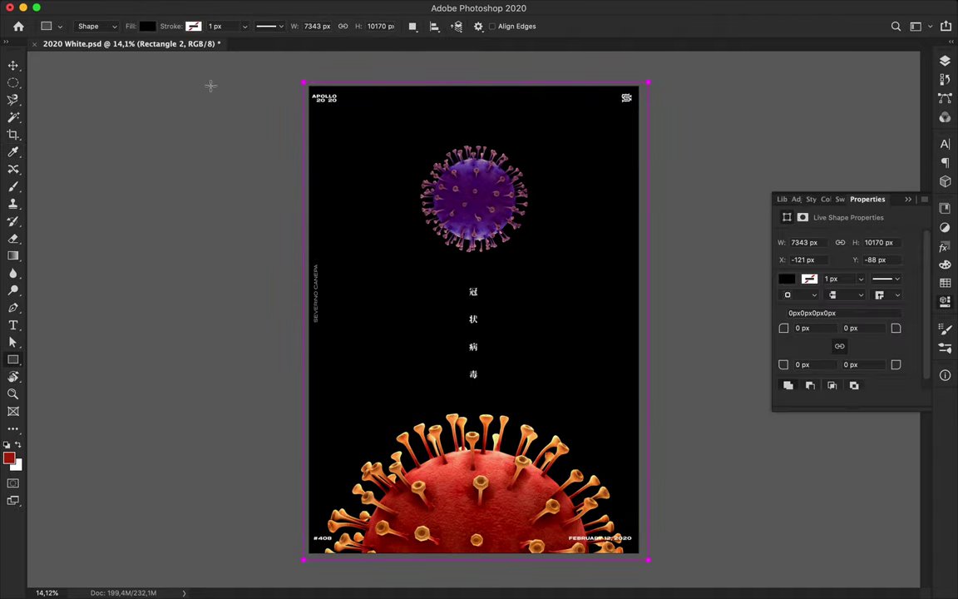
{"action": "left_click", "coordinate": [145, 27]}
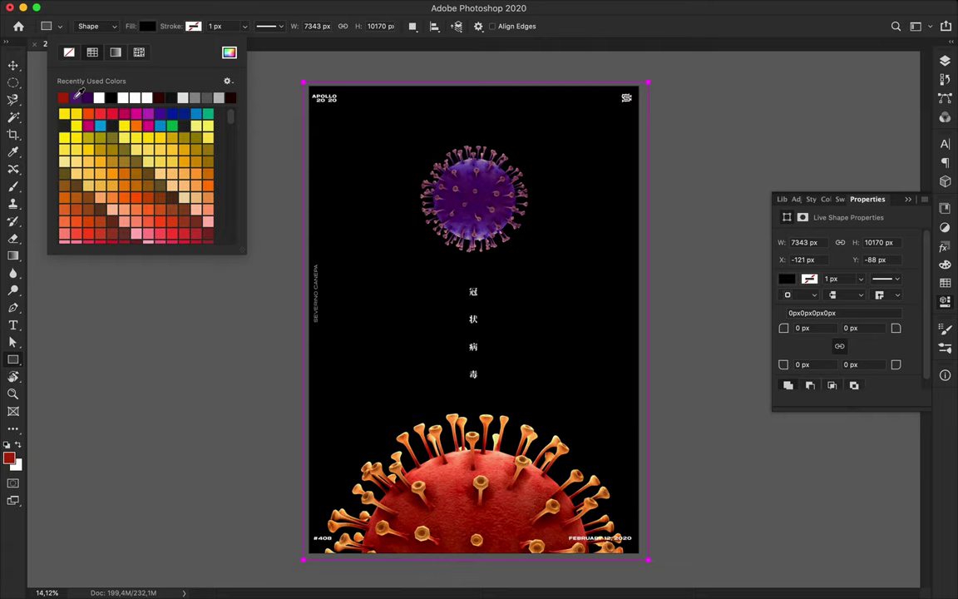
{"action": "left_click", "coordinate": [116, 53]}
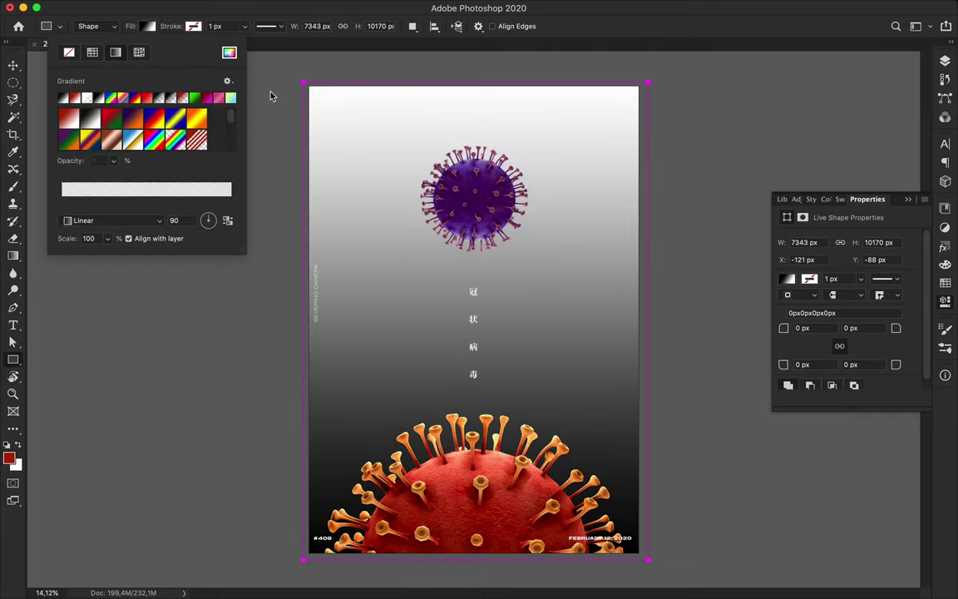
{"action": "left_click", "coordinate": [946, 283]}
{"action": "left_click", "coordinate": [138, 27]}
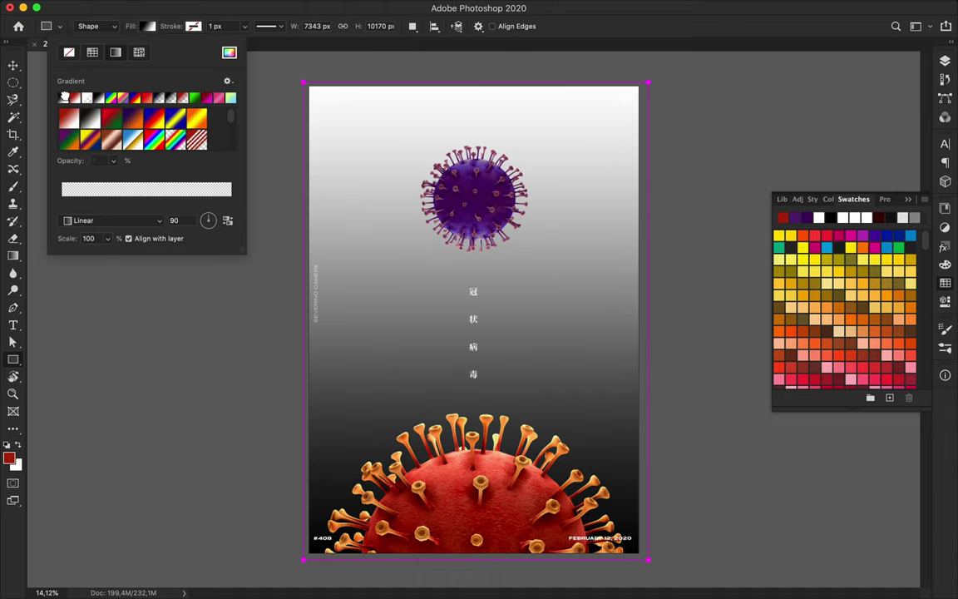
{"action": "left_click", "coordinate": [61, 94]}
Set the gradient stops to red (af2408) and purple (571e78).
{"action": "double_click", "coordinate": [62, 205]}
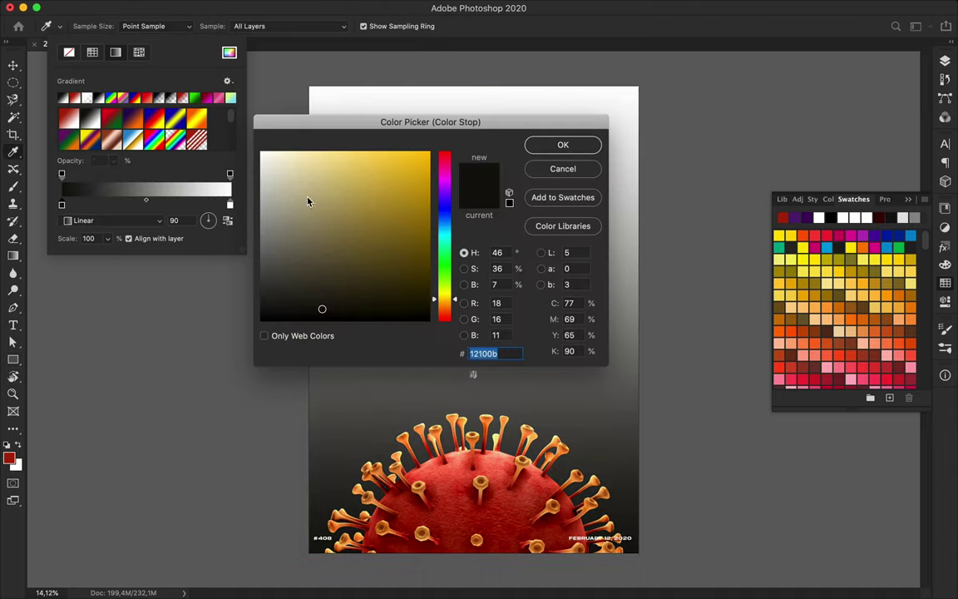
{"action": "left_click", "coordinate": [782, 218]}
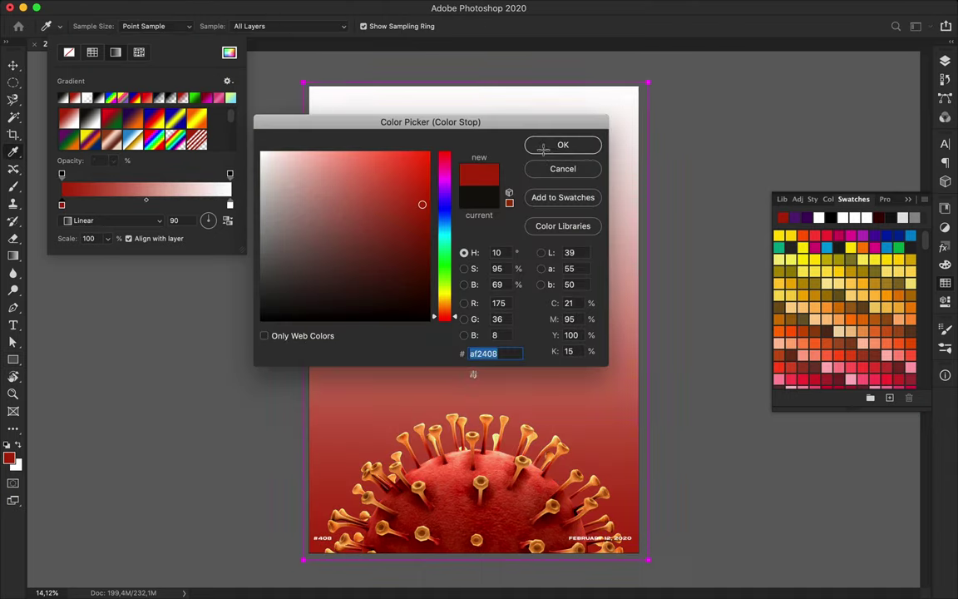
{"action": "key", "text": "Return"}
{"action": "double_click", "coordinate": [229, 206]}
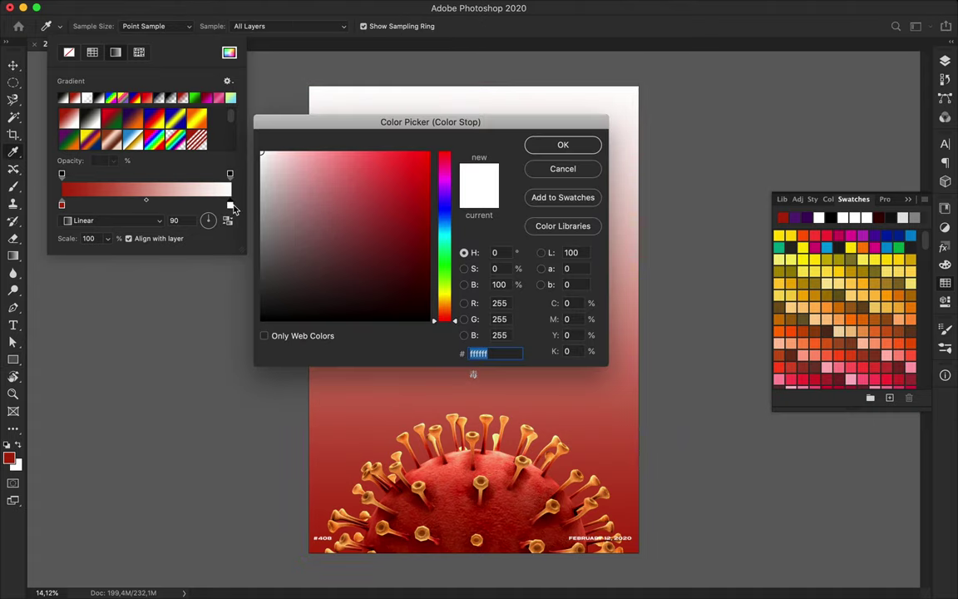
{"action": "left_click", "coordinate": [792, 218]}
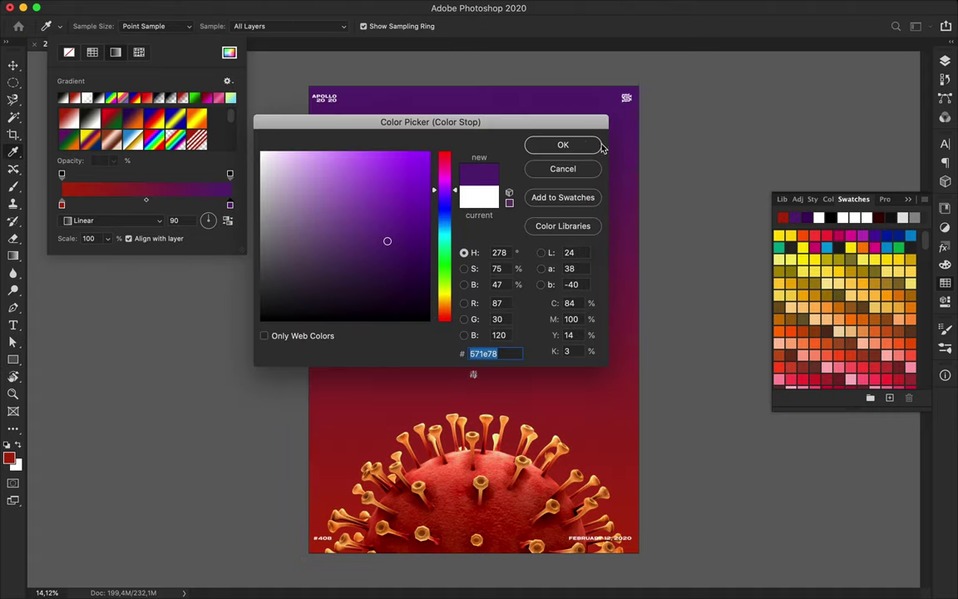
{"action": "left_click", "coordinate": [573, 148]}
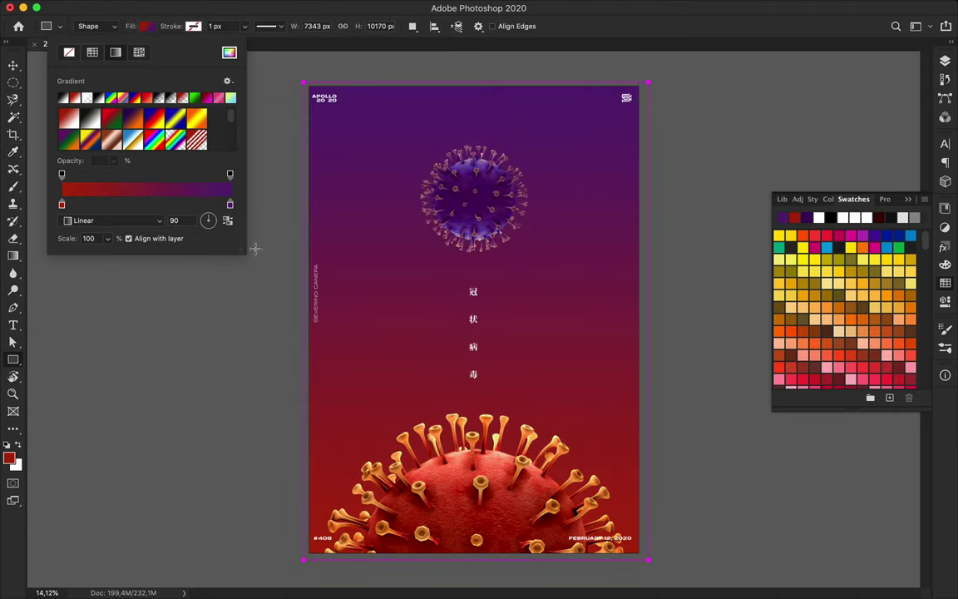
Set the gradient angle to 90° so purple sits at the top.
{"action": "double_click", "coordinate": [172, 221]}
{"action": "type", "text": "-90"}
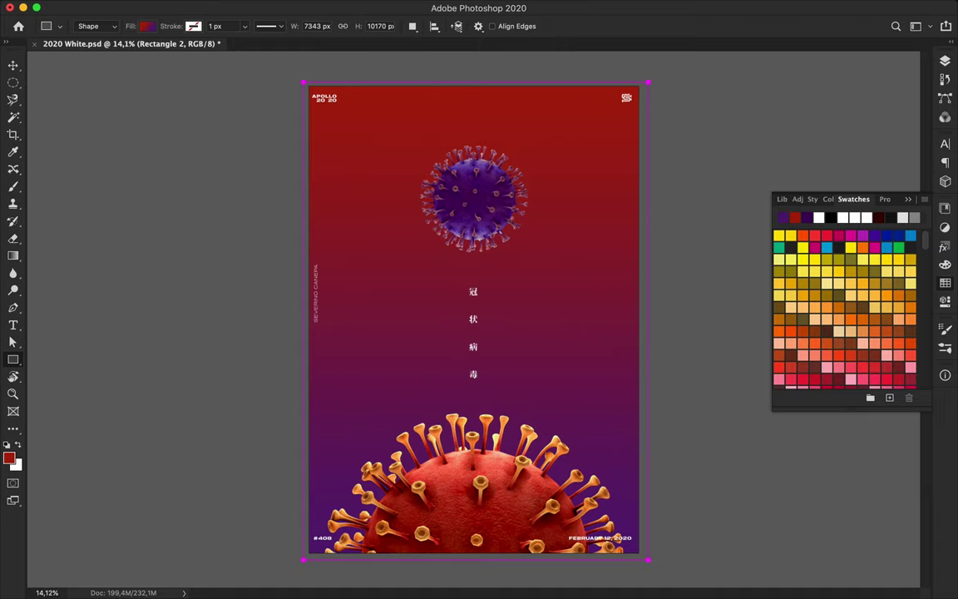
{"action": "left_click", "coordinate": [146, 26]}
{"action": "left_click", "coordinate": [182, 221]}
{"action": "type", "text": "90"}
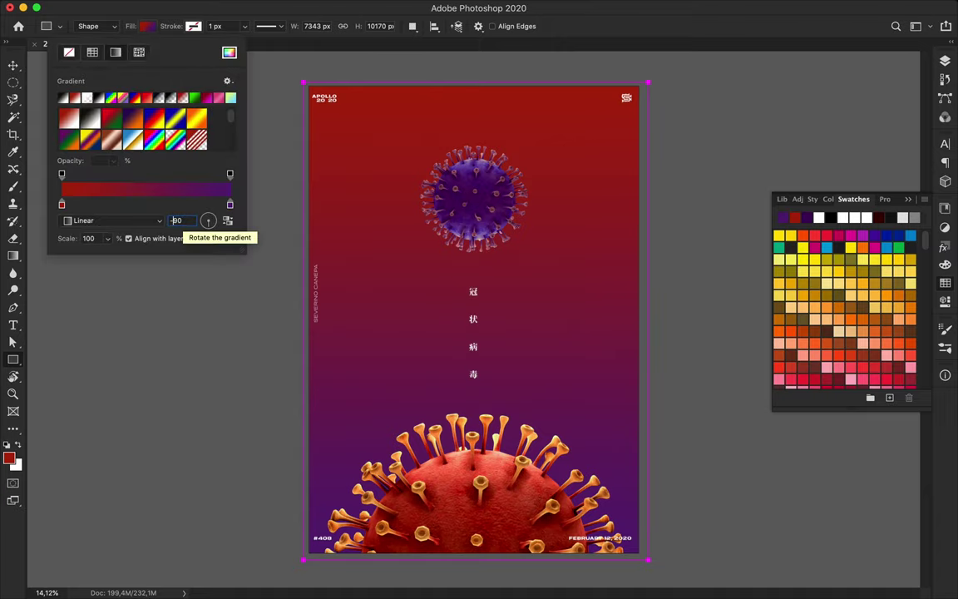
{"action": "key", "text": "Return"}
{"action": "key", "text": "Return"}
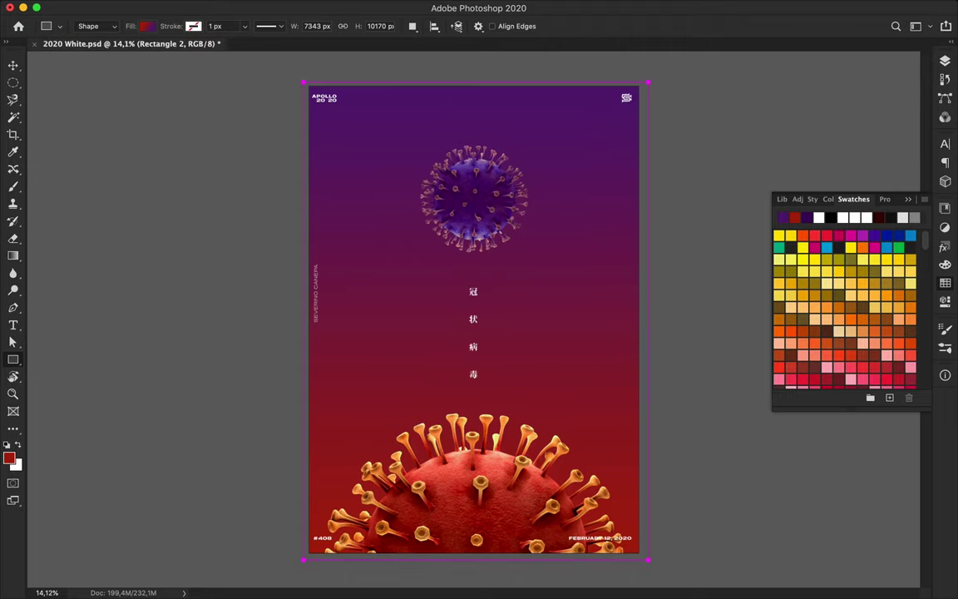
{"action": "key", "text": "v"}
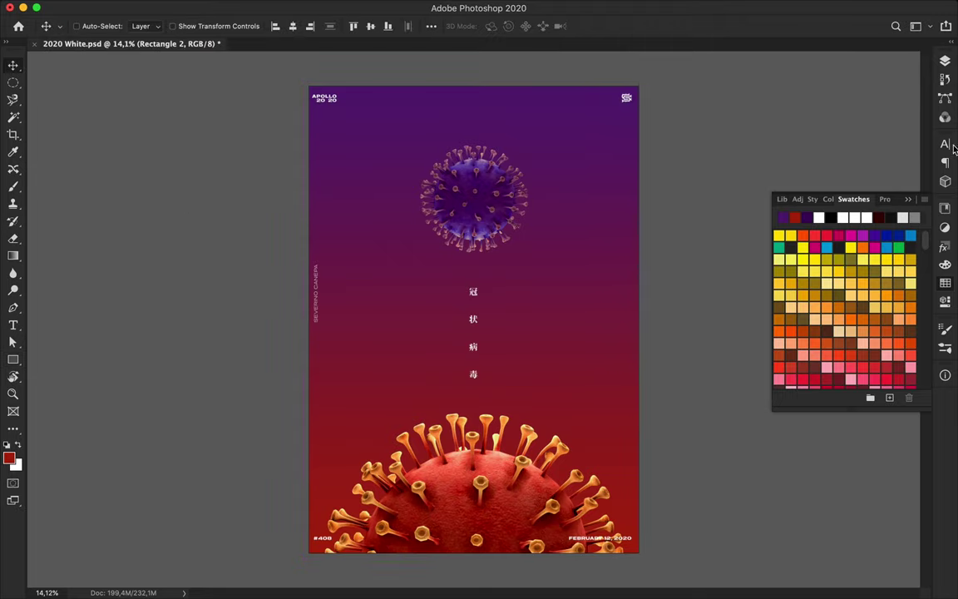
Add a Hue/Saturation adjustment layer over the background, keeping hue at 0.
{"action": "left_click", "coordinate": [945, 60]}
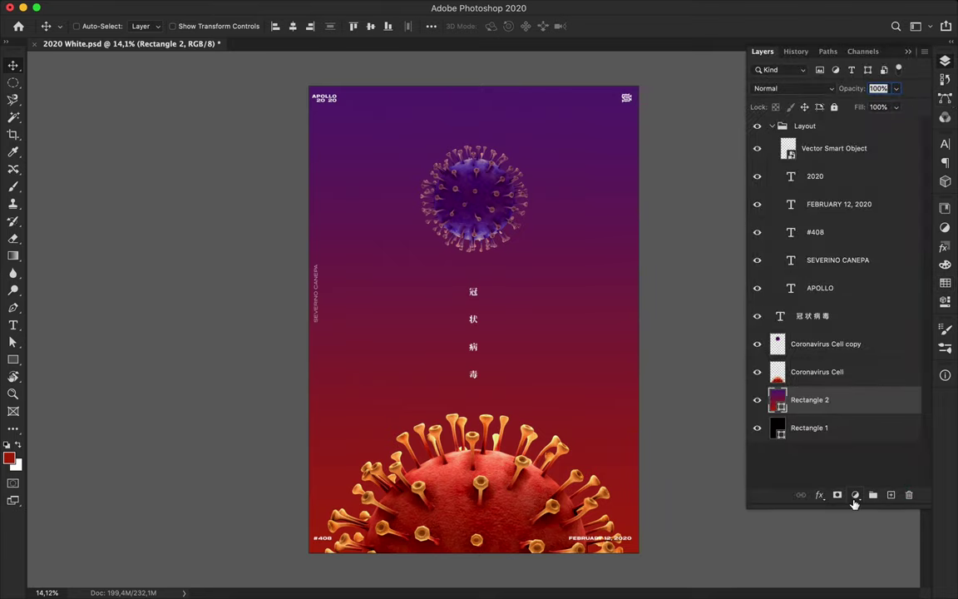
{"action": "left_click", "coordinate": [855, 498]}
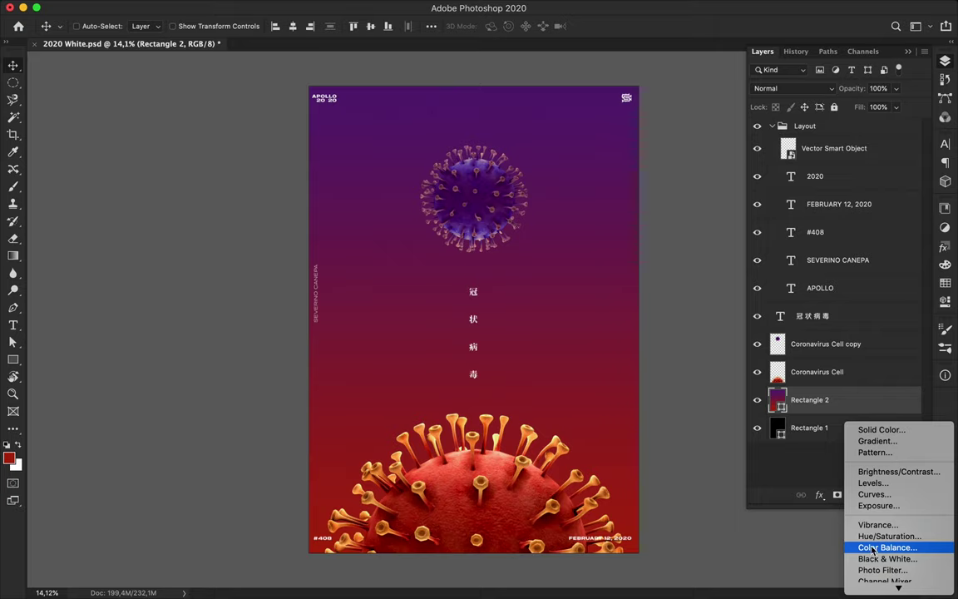
{"action": "left_click", "coordinate": [878, 535]}
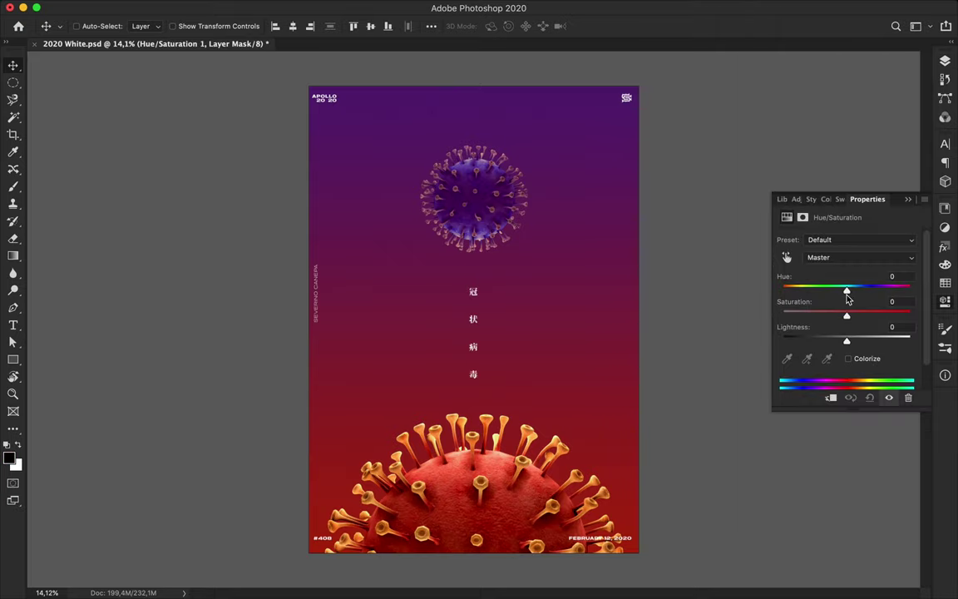
{"action": "mouse_move", "coordinate": [847, 291]}
{"action": "left_mouse_down"}
{"action": "mouse_move", "coordinate": [799, 294]}
{"action": "mouse_move", "coordinate": [957, 289]}
{"action": "left_mouse_up"}
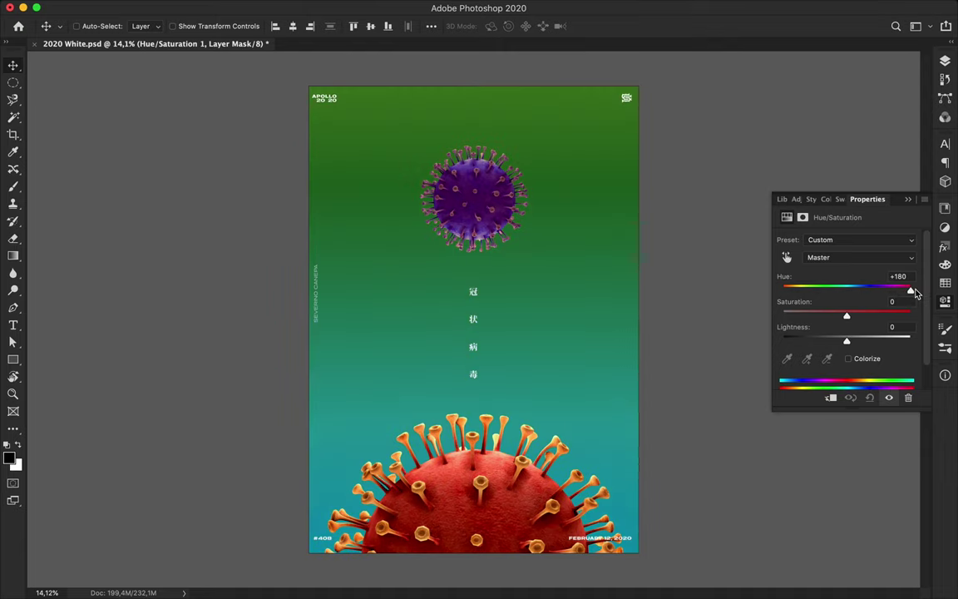
{"action": "left_click", "coordinate": [899, 277]}
{"action": "type", "text": "0"}
Set saturation to -20 and lightness to -36, then select the Coronavirus Cell copy layer.
{"action": "left_click_drag", "start_coordinate": [847, 317], "coordinate": [794, 320]}
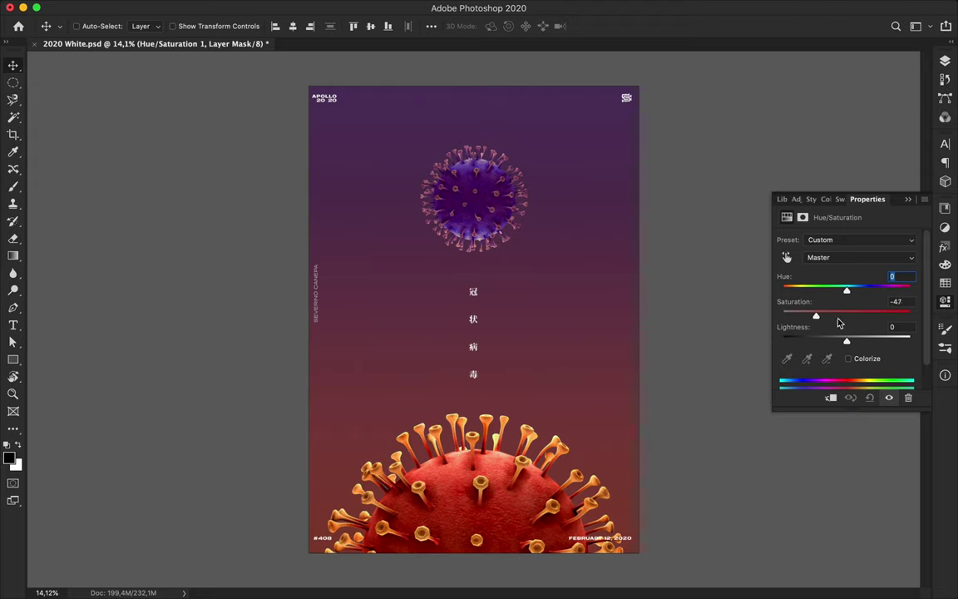
{"action": "mouse_move", "coordinate": [795, 322]}
{"action": "left_mouse_down"}
{"action": "mouse_move", "coordinate": [910, 316]}
{"action": "mouse_move", "coordinate": [832, 316]}
{"action": "left_mouse_up"}
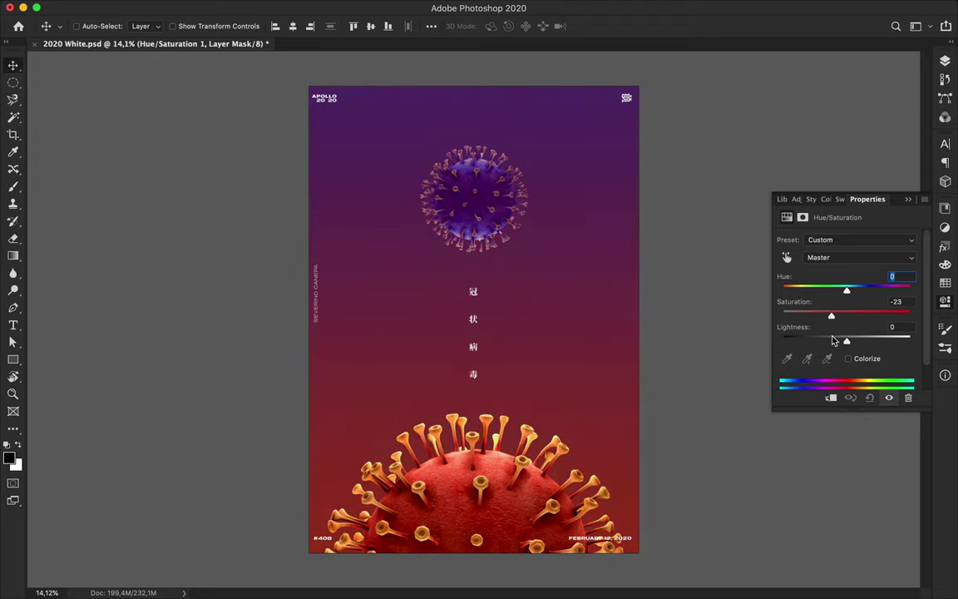
{"action": "mouse_move", "coordinate": [832, 317]}
{"action": "left_mouse_down"}
{"action": "mouse_move", "coordinate": [862, 341]}
{"action": "mouse_move", "coordinate": [883, 341]}
{"action": "mouse_move", "coordinate": [809, 341]}
{"action": "mouse_move", "coordinate": [821, 341]}
{"action": "left_mouse_up"}
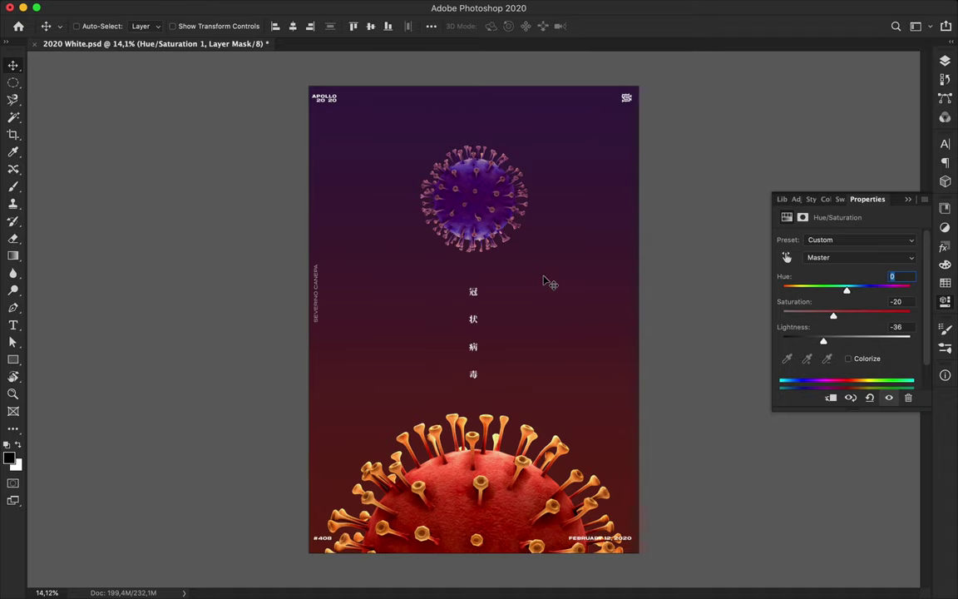
{"action": "left_click_drag", "start_coordinate": [471, 319], "coordinate": [473, 316]}
{"action": "left_click", "coordinate": [944, 62]}
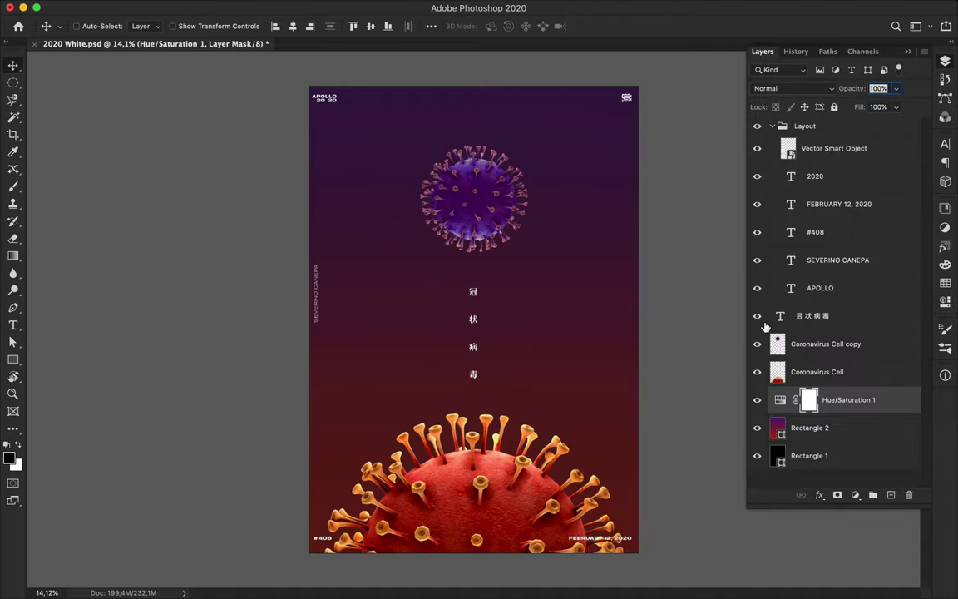
{"action": "left_click", "coordinate": [819, 343]}
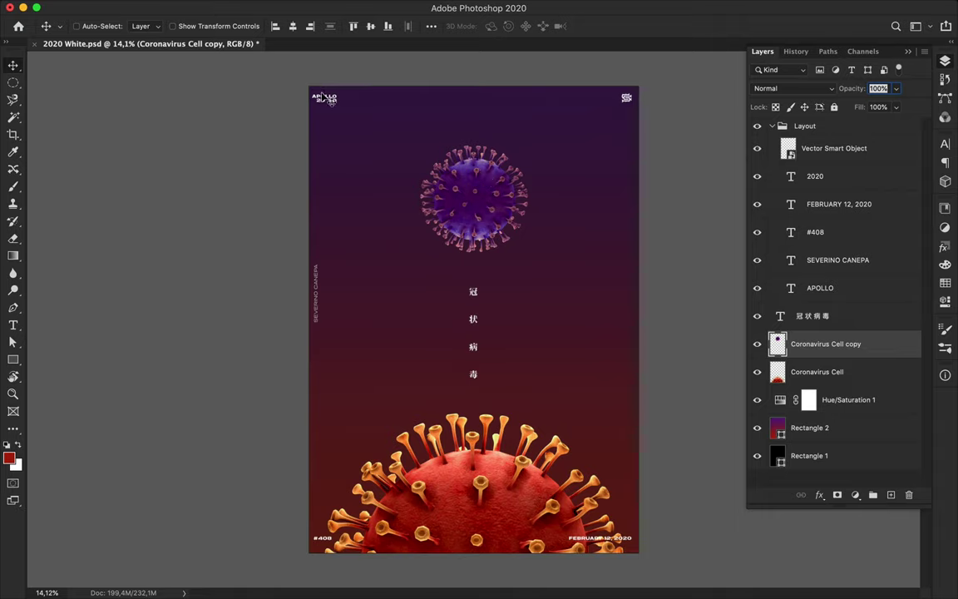
Select the APOLLO and 2020 text layers and switch their font style to a lighter Expanded weight.
{"action": "key", "text": "super"}
{"action": "left_click", "coordinate": [325, 97]}
{"action": "left_click", "coordinate": [326, 101]}
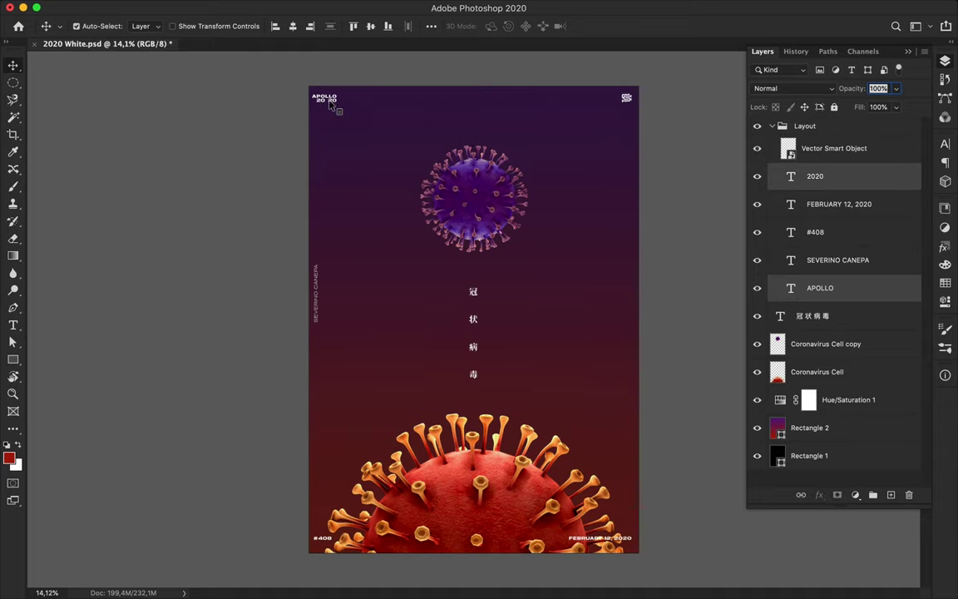
{"action": "left_click", "coordinate": [336, 100], "text": "shift+super"}
{"action": "left_click", "coordinate": [945, 145]}
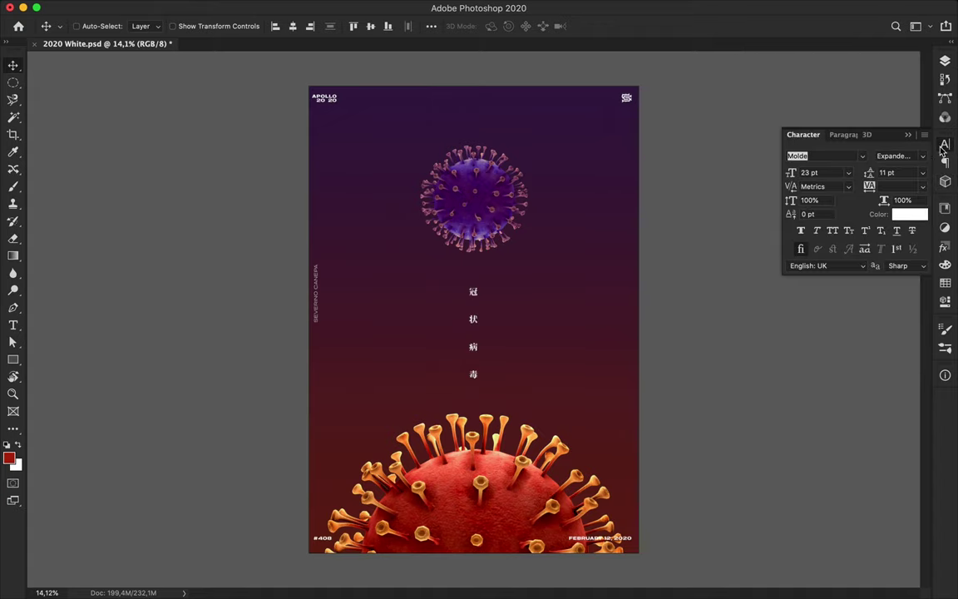
{"action": "left_click", "coordinate": [914, 156]}
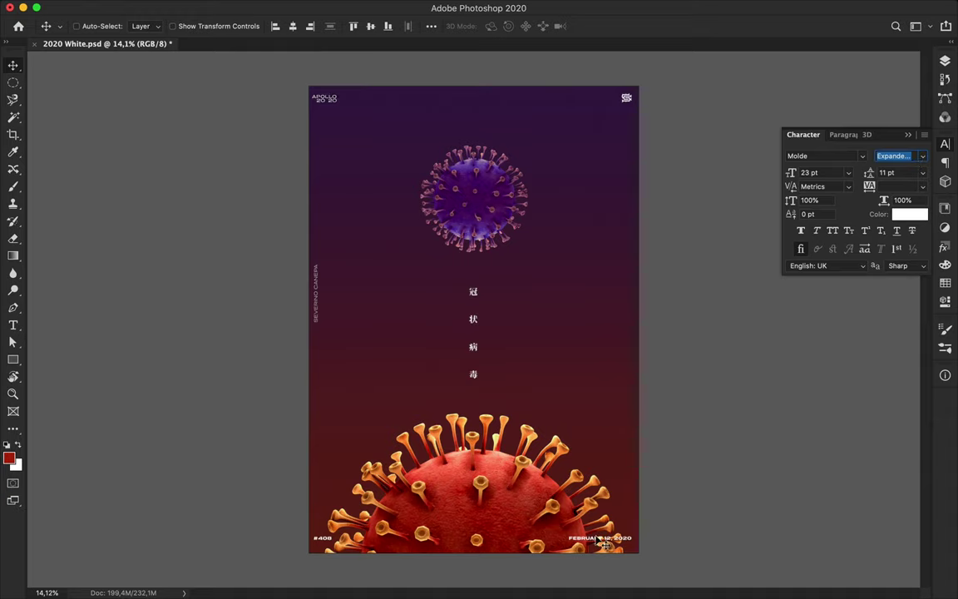
{"action": "left_click", "coordinate": [597, 539]}
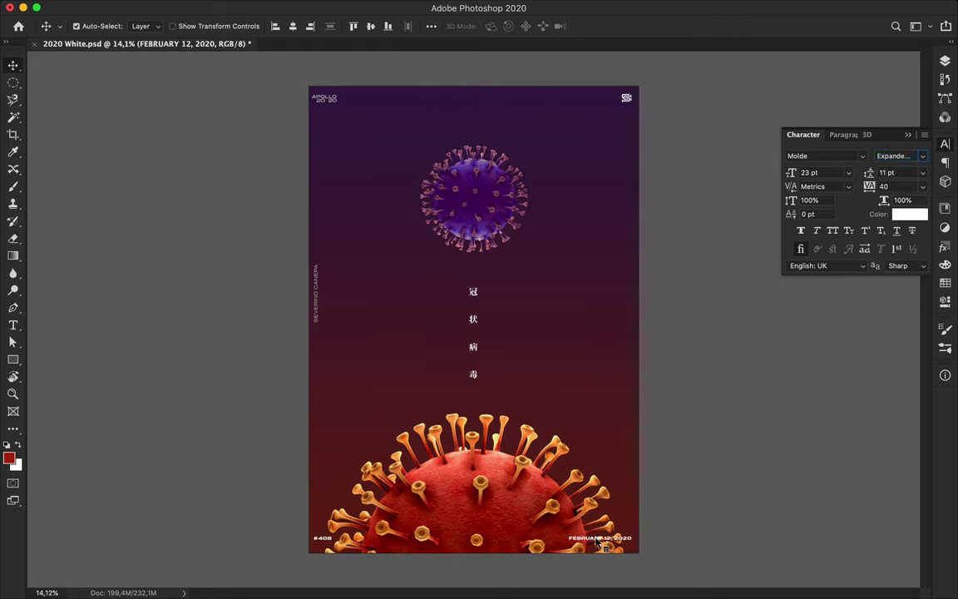
Rotate the date -90°, place it at the left edge under the credit, and lighten its weight.
{"action": "key", "text": "super"}
{"action": "left_click_drag", "start_coordinate": [609, 544], "coordinate": [383, 384]}
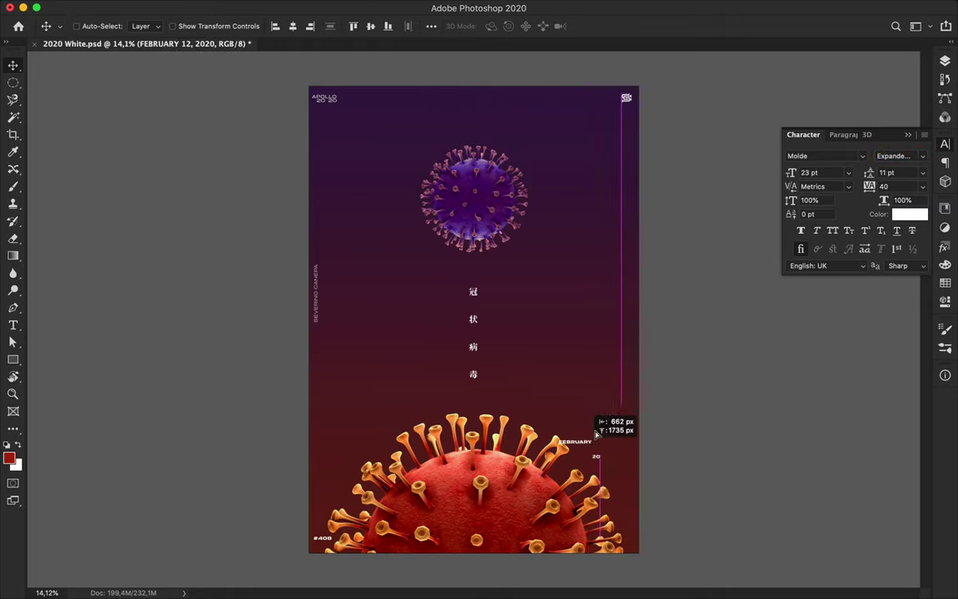
{"action": "key", "text": "super+t"}
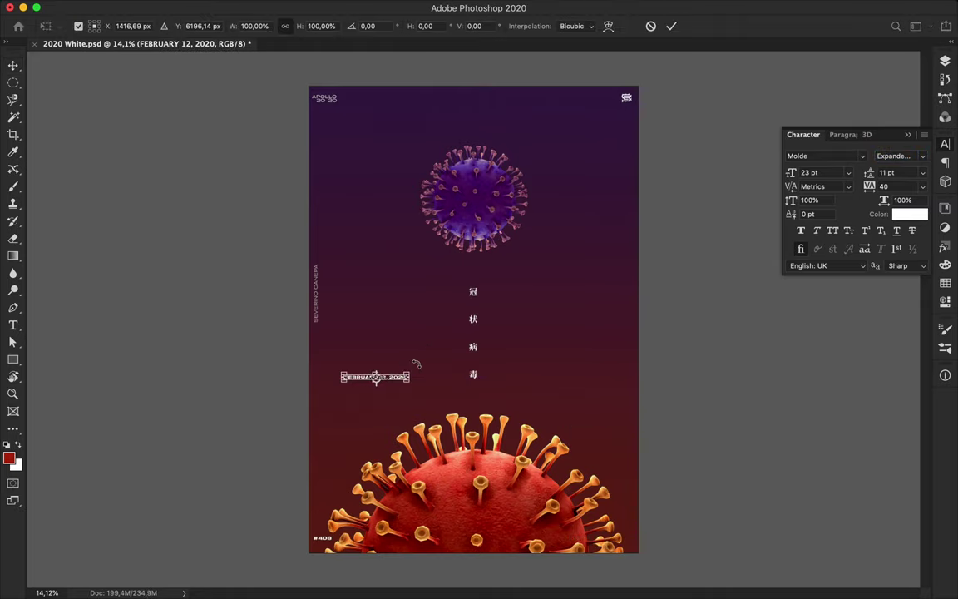
{"action": "left_click_drag", "start_coordinate": [366, 329], "coordinate": [352, 322]}
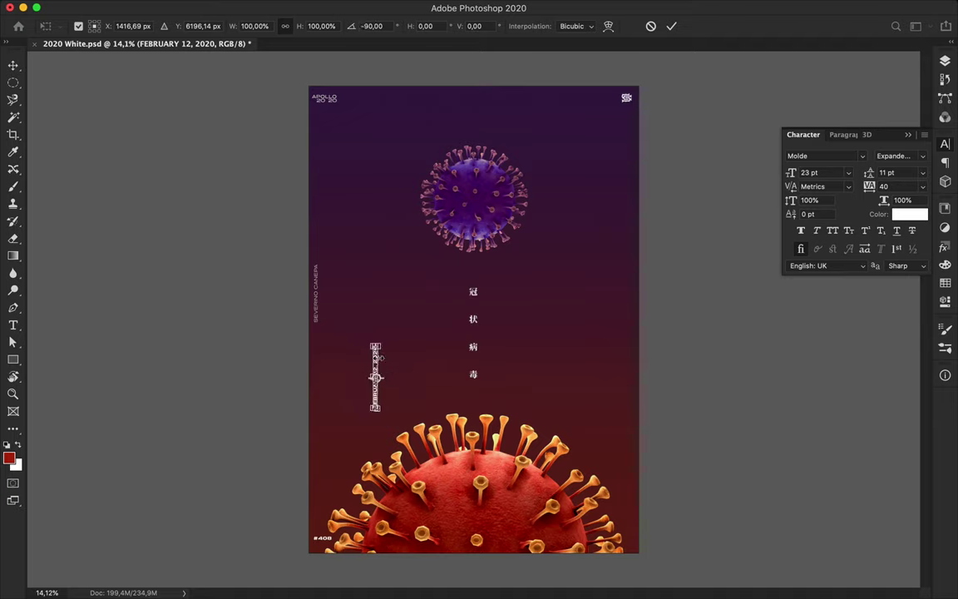
{"action": "key", "text": "Return"}
{"action": "left_click_drag", "start_coordinate": [377, 359], "coordinate": [317, 361]}
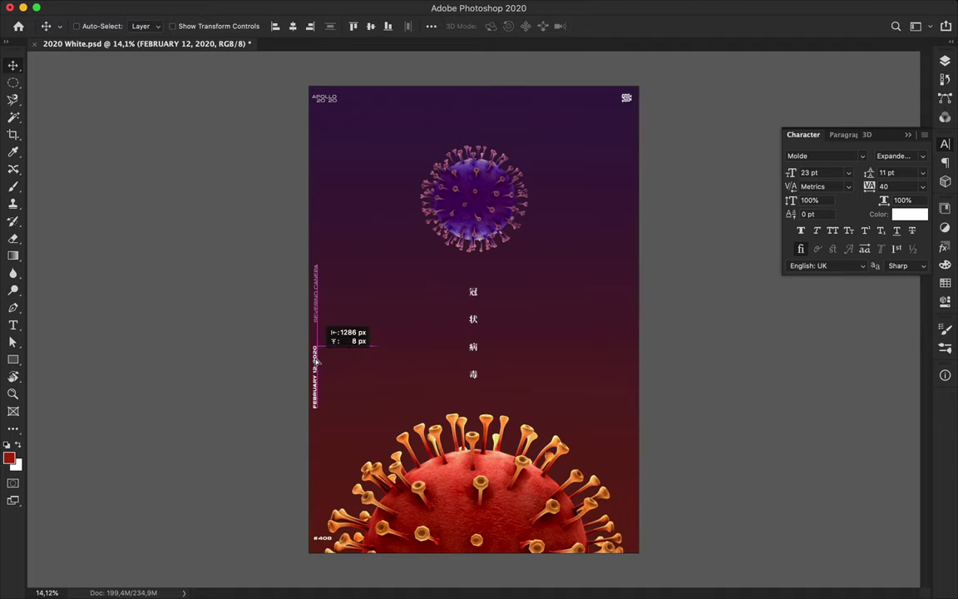
{"action": "left_click_drag", "start_coordinate": [318, 360], "coordinate": [317, 361]}
{"action": "left_click", "coordinate": [896, 159]}
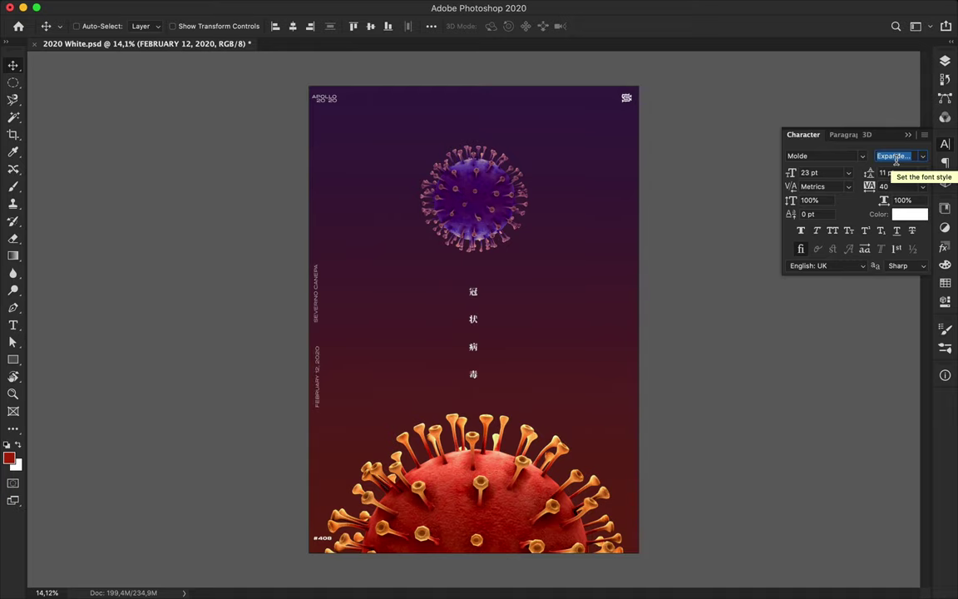
{"action": "key", "text": "Down"}
{"action": "key", "text": "Down"}
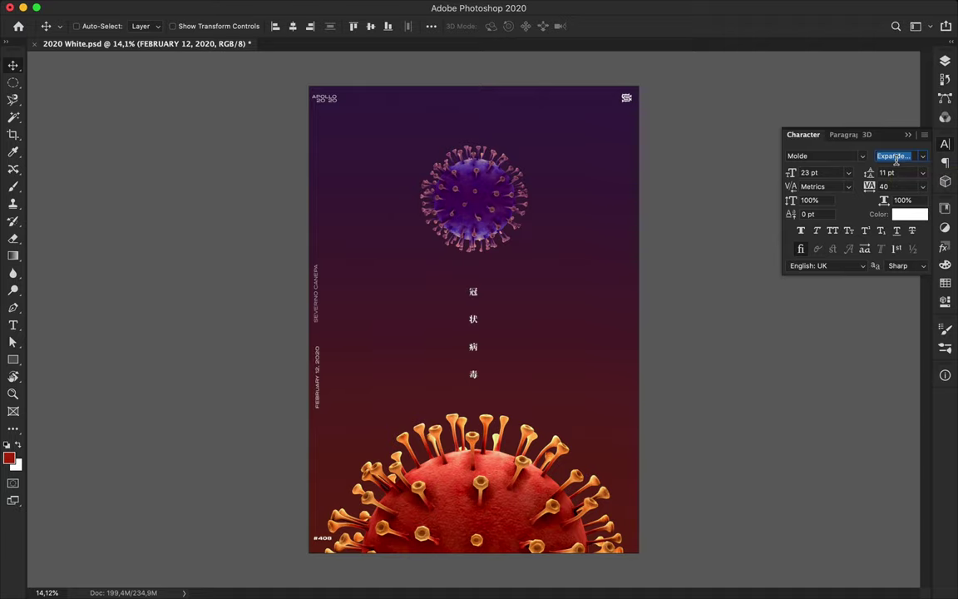
Zoom in and nudge the vertical date closer to the left margin.
{"action": "scroll", "coordinate": [432, 393], "scroll_direction": "up", "scroll_amount": 2}
{"action": "scroll", "coordinate": [432, 393], "scroll_direction": "up", "scroll_amount": 2}
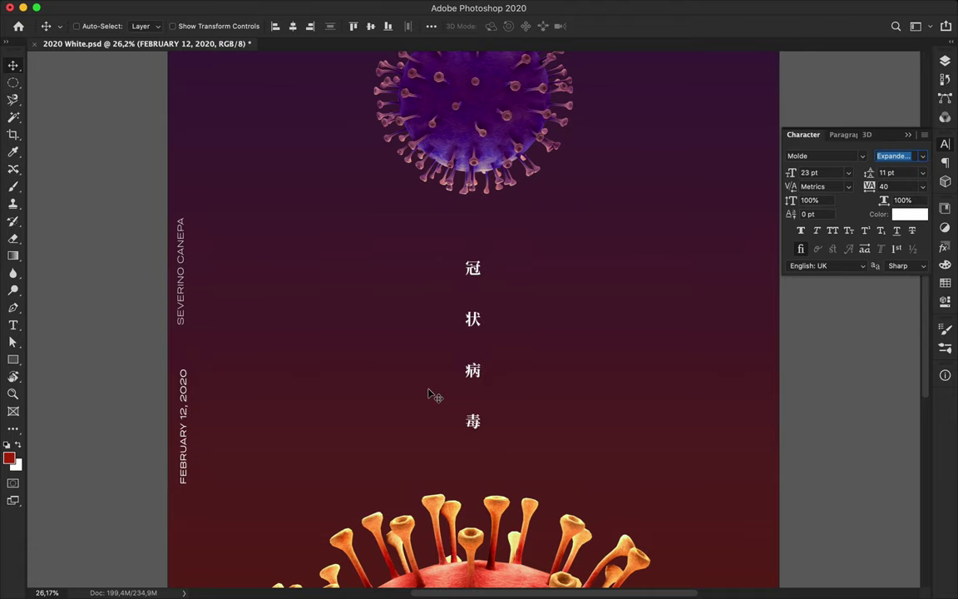
{"action": "scroll", "coordinate": [432, 395], "scroll_direction": "up", "scroll_amount": 2}
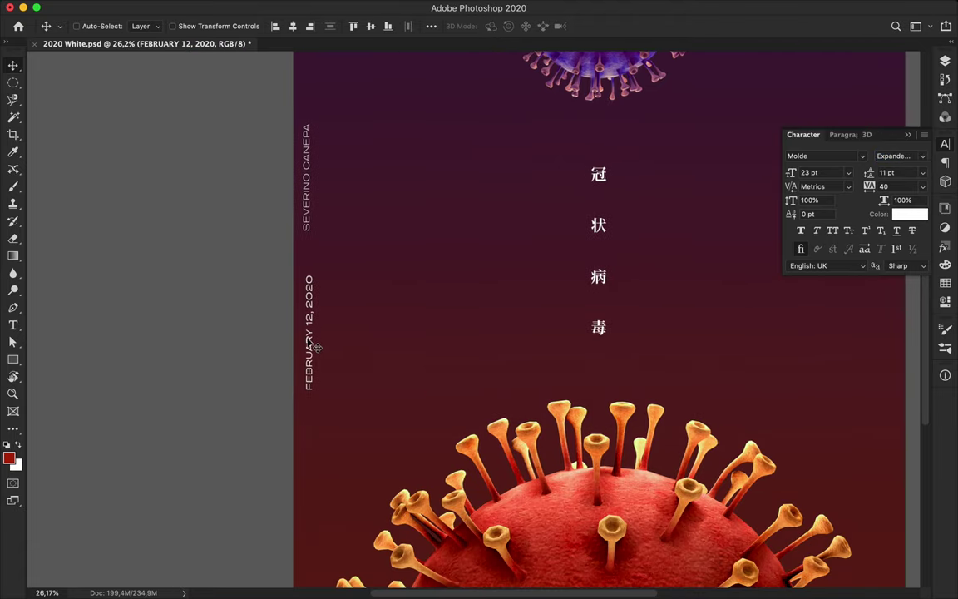
{"action": "left_click_drag", "start_coordinate": [314, 341], "coordinate": [307, 341]}
{"action": "scroll", "coordinate": [328, 347], "scroll_direction": "down", "scroll_amount": 5}
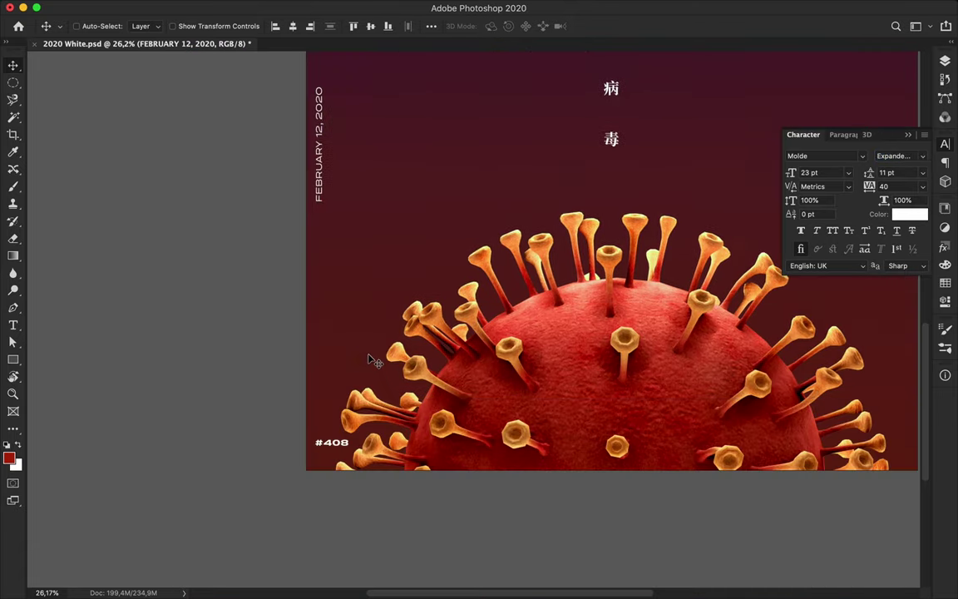
Rotate the #408 number -90° and align it beneath the date at the left edge.
{"action": "left_click", "coordinate": [332, 445]}
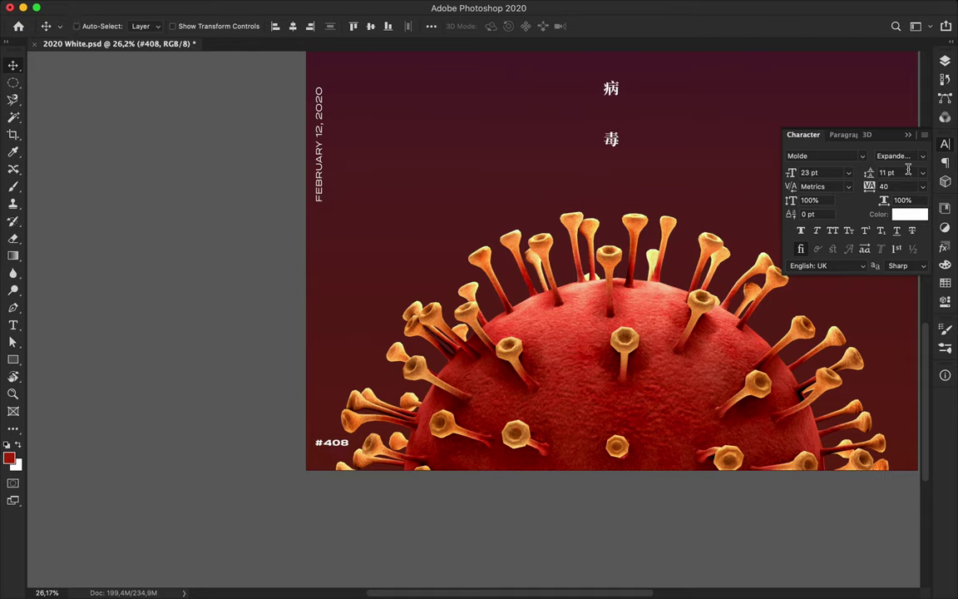
{"action": "key", "text": "super+t"}
{"action": "left_click_drag", "start_coordinate": [352, 427], "coordinate": [314, 414]}
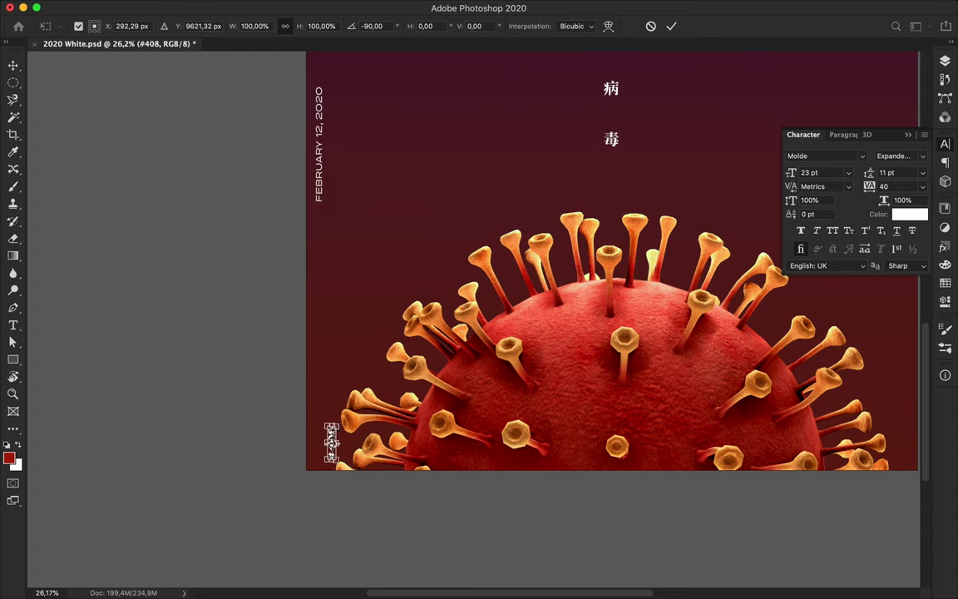
{"action": "key", "text": "Return"}
{"action": "left_click_drag", "start_coordinate": [330, 440], "coordinate": [321, 438]}
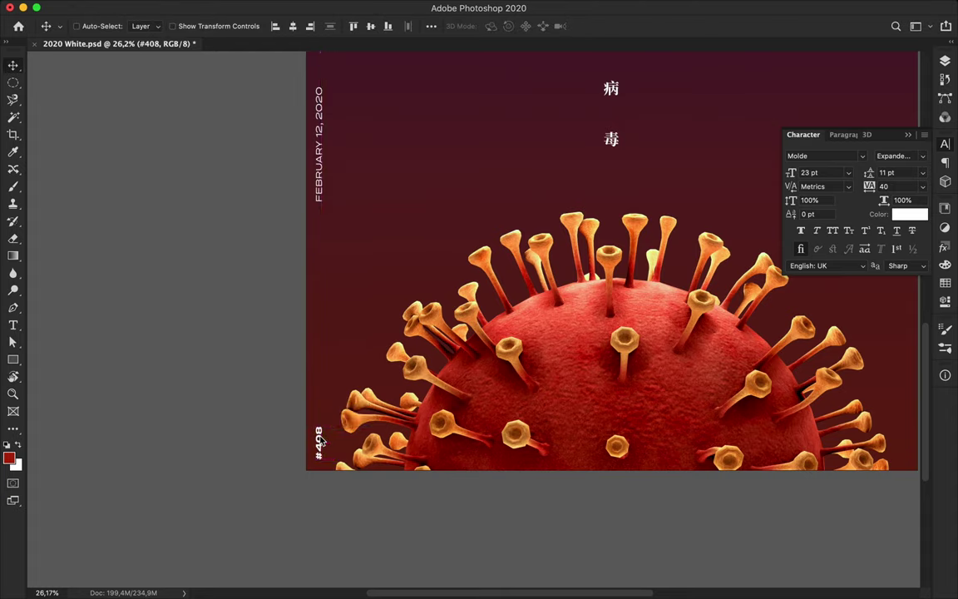
{"action": "scroll", "coordinate": [325, 441], "scroll_direction": "up", "scroll_amount": 8}
{"action": "scroll", "coordinate": [329, 445], "scroll_direction": "up", "scroll_amount": 1}
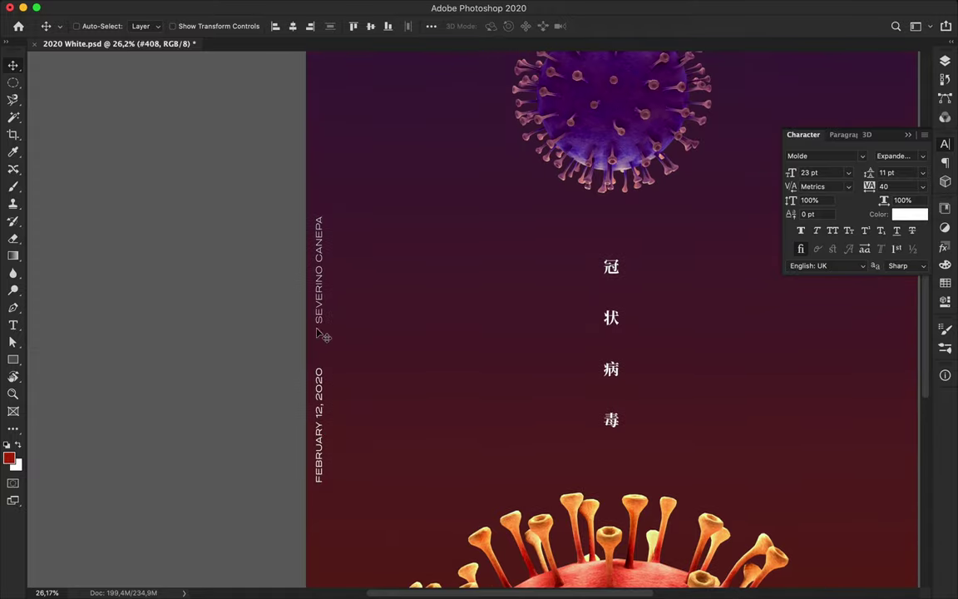
Compare the font styles of the vertical side credit and the vertical date.
{"action": "left_click", "coordinate": [312, 281], "text": "super"}
{"action": "left_click", "coordinate": [895, 157]}
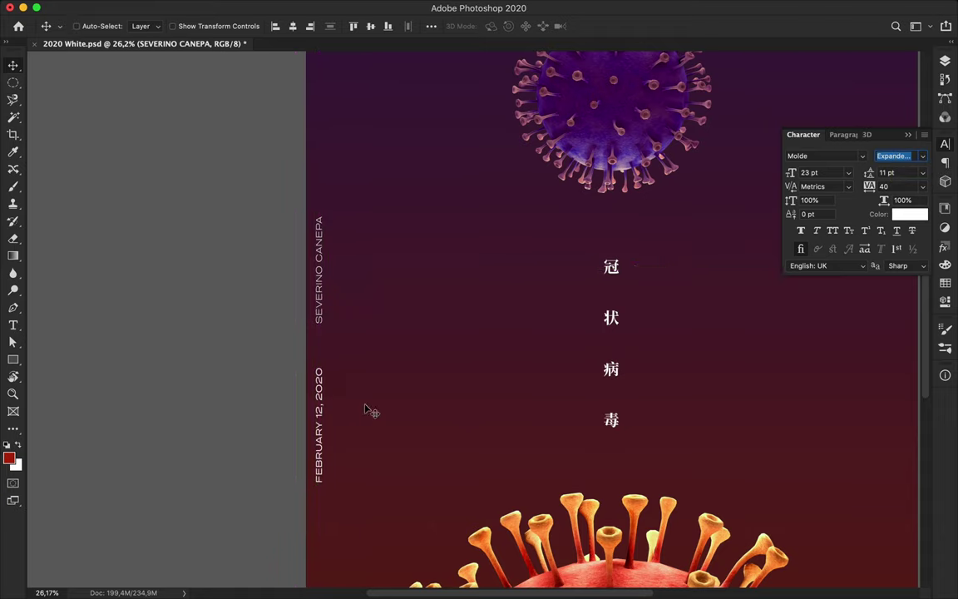
{"action": "left_click", "coordinate": [327, 419], "text": "super"}
{"action": "left_click", "coordinate": [895, 157]}
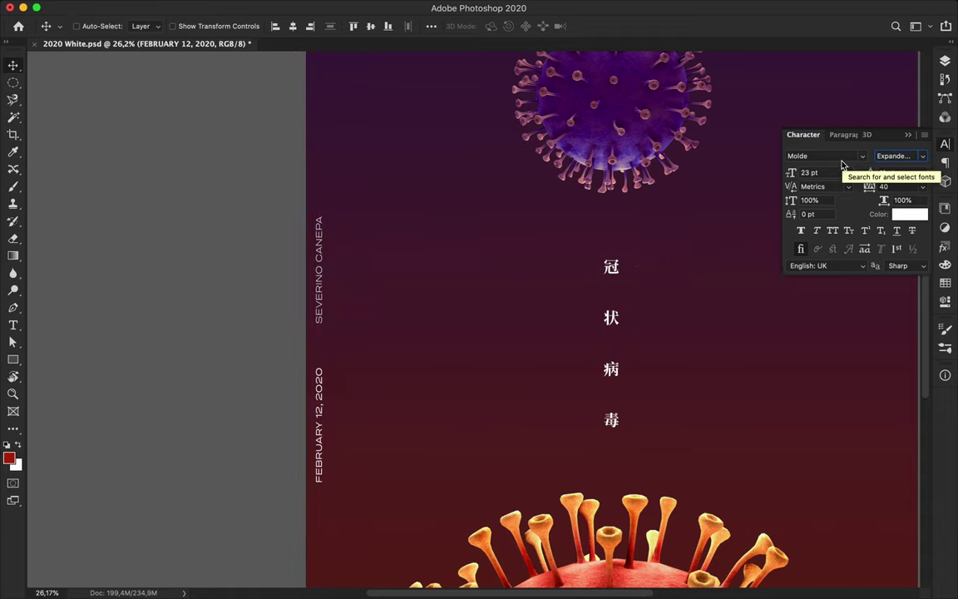
{"action": "scroll", "coordinate": [355, 327], "scroll_direction": "up", "scroll_amount": 2}
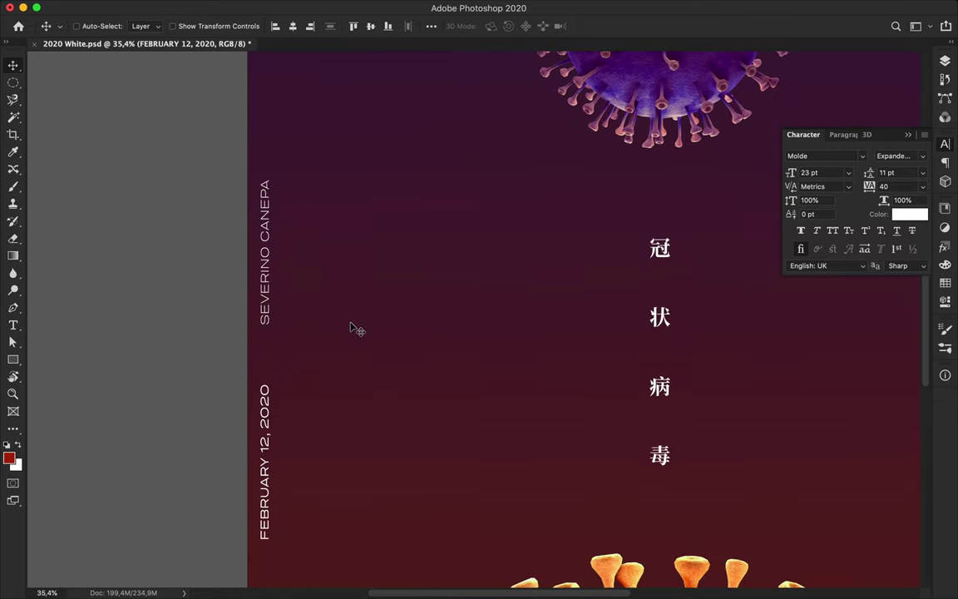
{"action": "left_click", "coordinate": [264, 240]}
{"action": "left_click", "coordinate": [923, 157]}
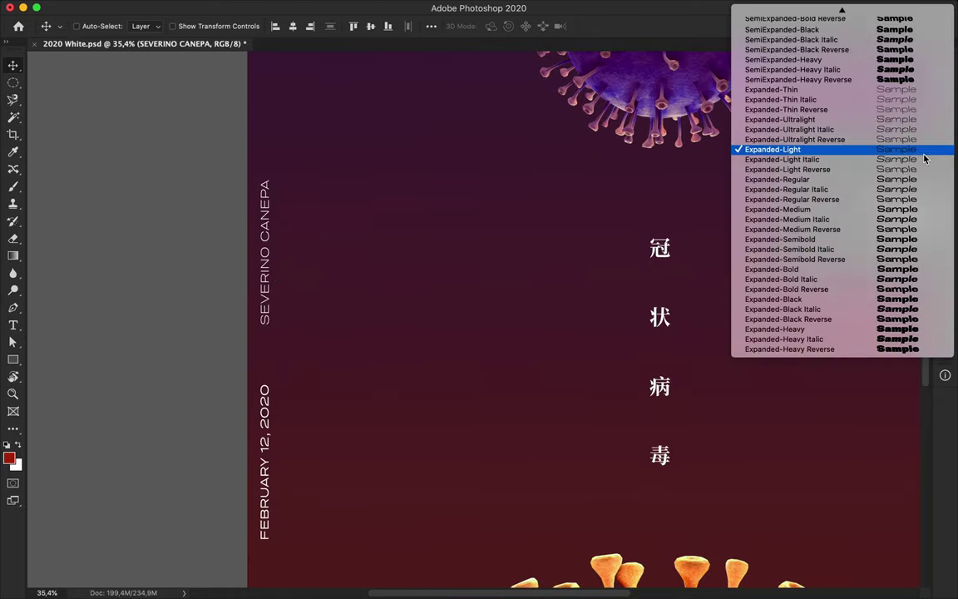
{"action": "left_click", "coordinate": [164, 437]}
Set the vertical date's font style to Expanded-Light.
{"action": "left_click", "coordinate": [268, 428]}
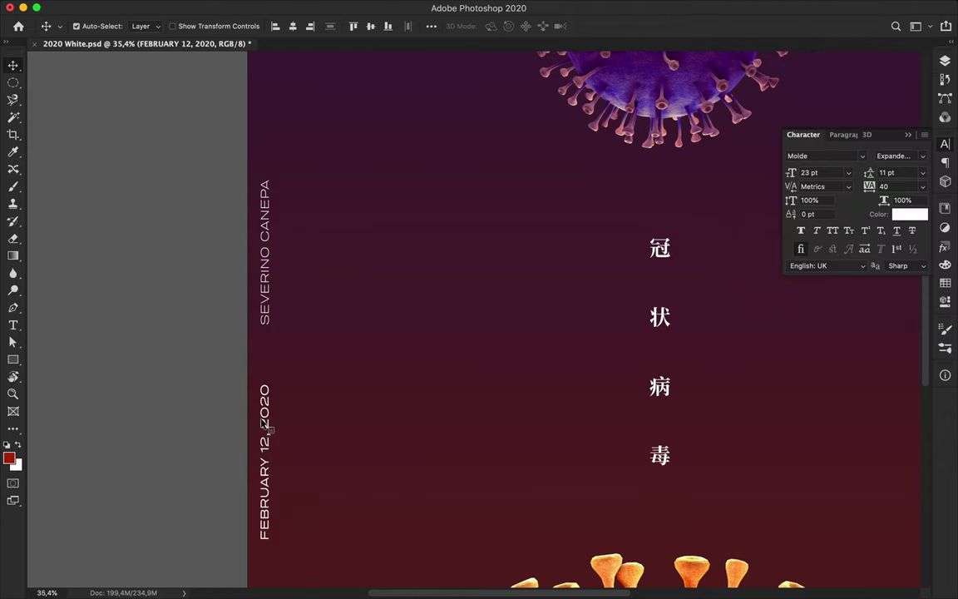
{"action": "left_click", "coordinate": [924, 157]}
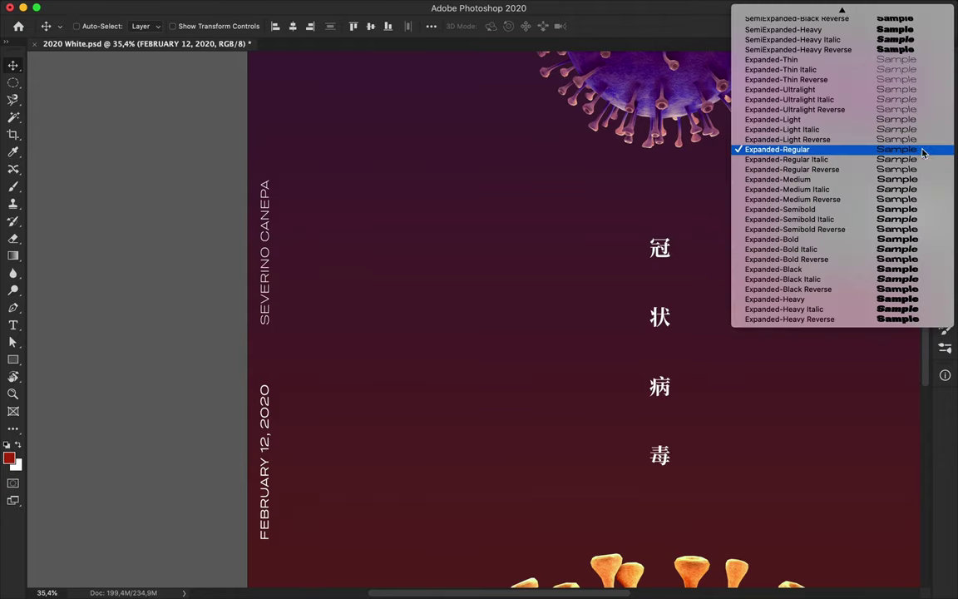
{"action": "left_click", "coordinate": [919, 119]}
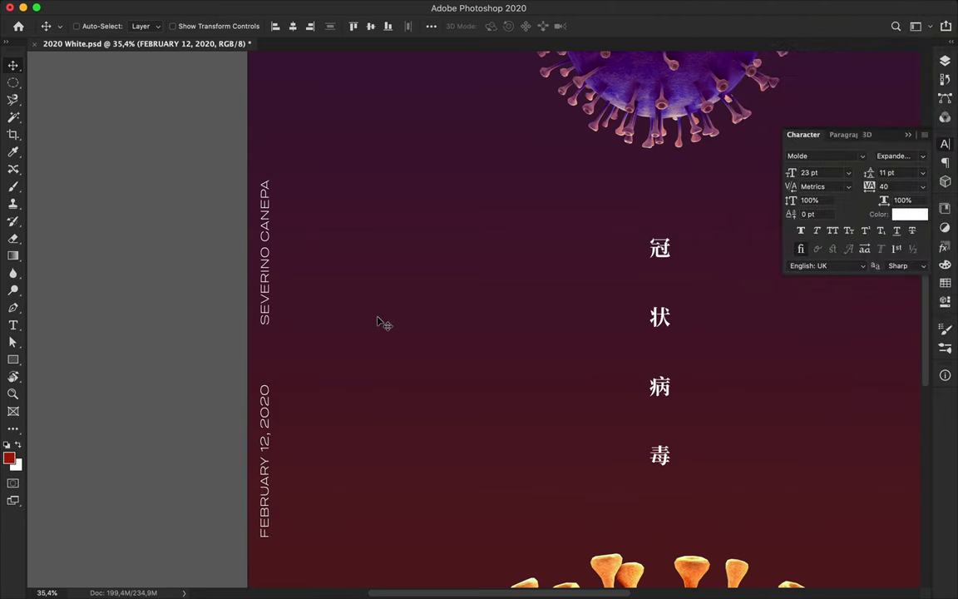
{"action": "scroll", "coordinate": [382, 323], "scroll_direction": "up", "scroll_amount": 5}
{"action": "left_click", "coordinate": [301, 116], "text": "super"}
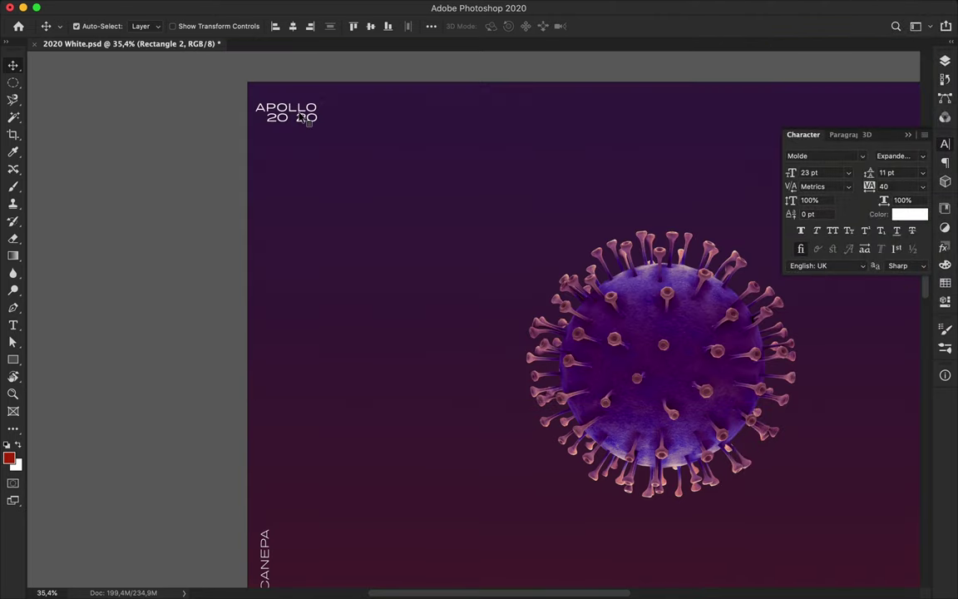
Choose a different font style for the APOLLO 2020 corner title.
{"action": "left_click", "coordinate": [301, 117], "text": "super"}
{"action": "key", "text": "alt+super+a"}
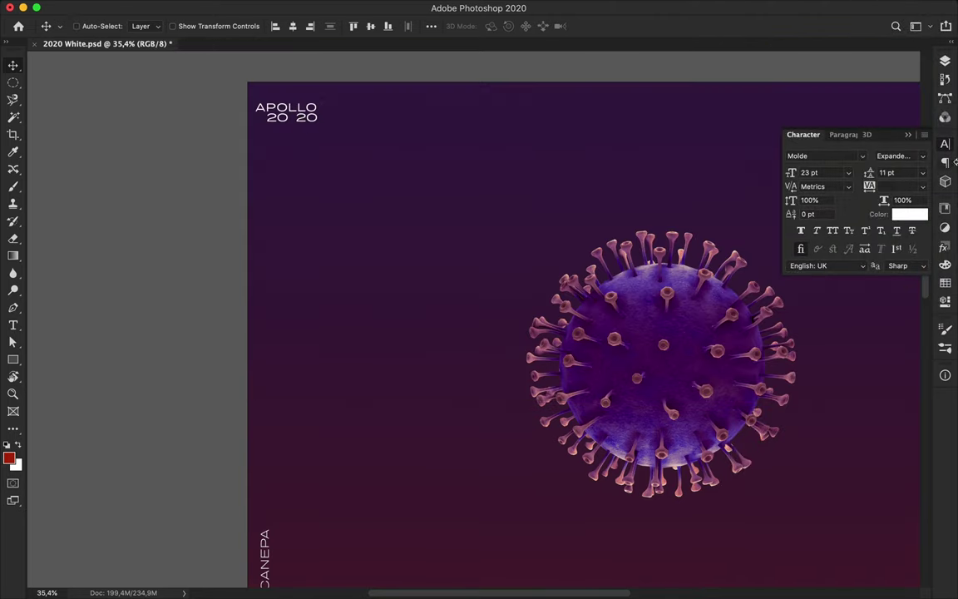
{"action": "left_click", "coordinate": [896, 155]}
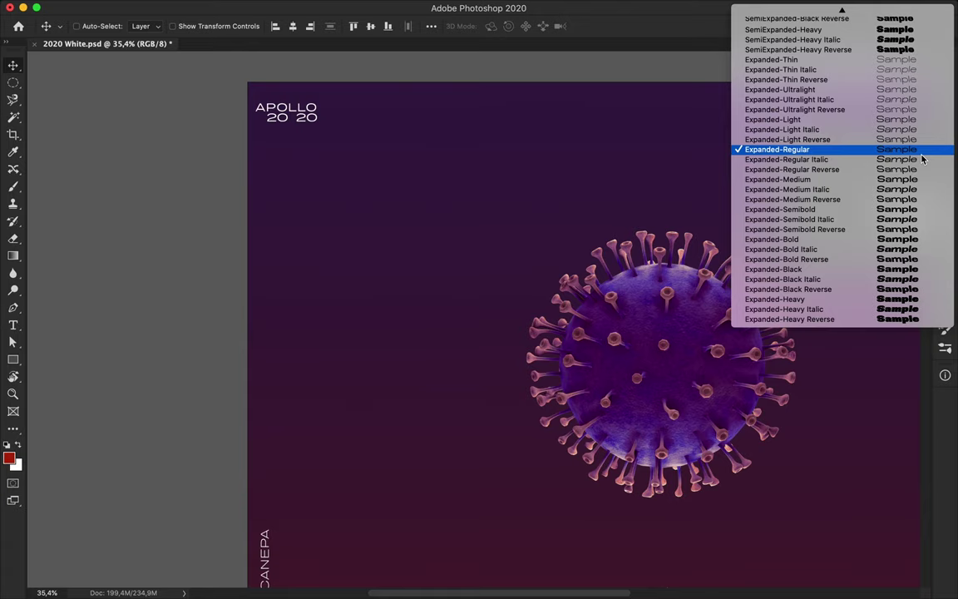
{"action": "left_click", "coordinate": [879, 121]}
Move the FEBRUARY 12, 2020 date lower on the poster.
{"action": "scroll", "coordinate": [385, 297], "scroll_direction": "down", "scroll_amount": 10}
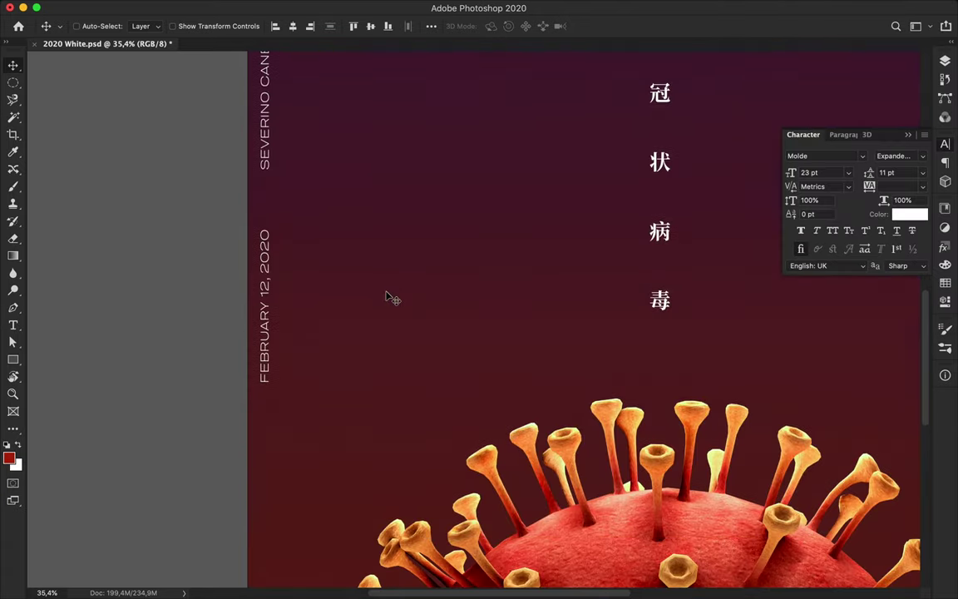
{"action": "scroll", "coordinate": [385, 297], "scroll_direction": "down", "scroll_amount": 5}
{"action": "scroll", "coordinate": [378, 308], "scroll_direction": "down", "scroll_amount": 3}
{"action": "scroll", "coordinate": [366, 328], "scroll_direction": "down", "scroll_amount": 1}
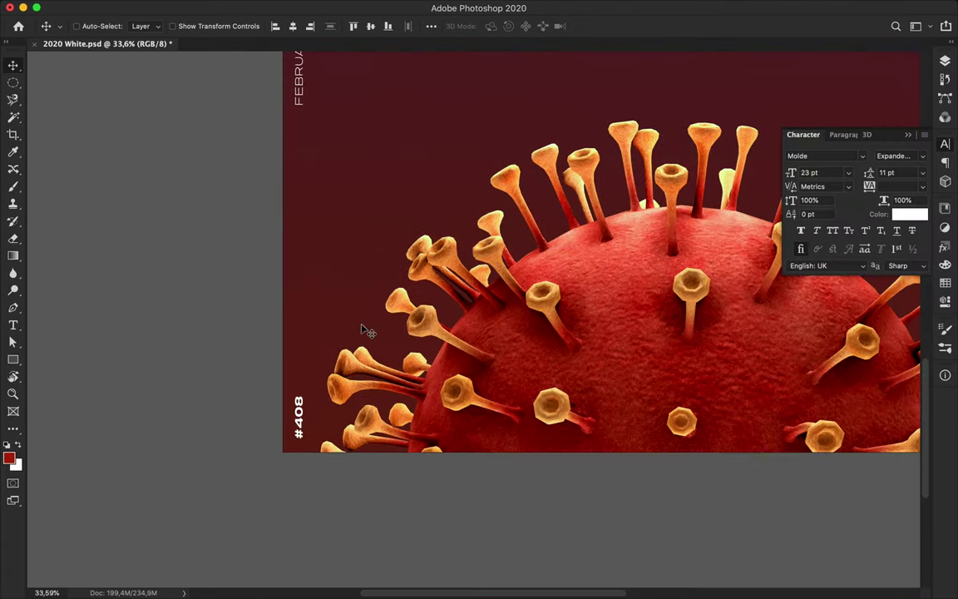
{"action": "scroll", "coordinate": [366, 328], "scroll_direction": "down", "scroll_amount": 2}
{"action": "scroll", "coordinate": [364, 326], "scroll_direction": "down", "scroll_amount": 1}
{"action": "scroll", "coordinate": [366, 330], "scroll_direction": "up", "scroll_amount": 4}
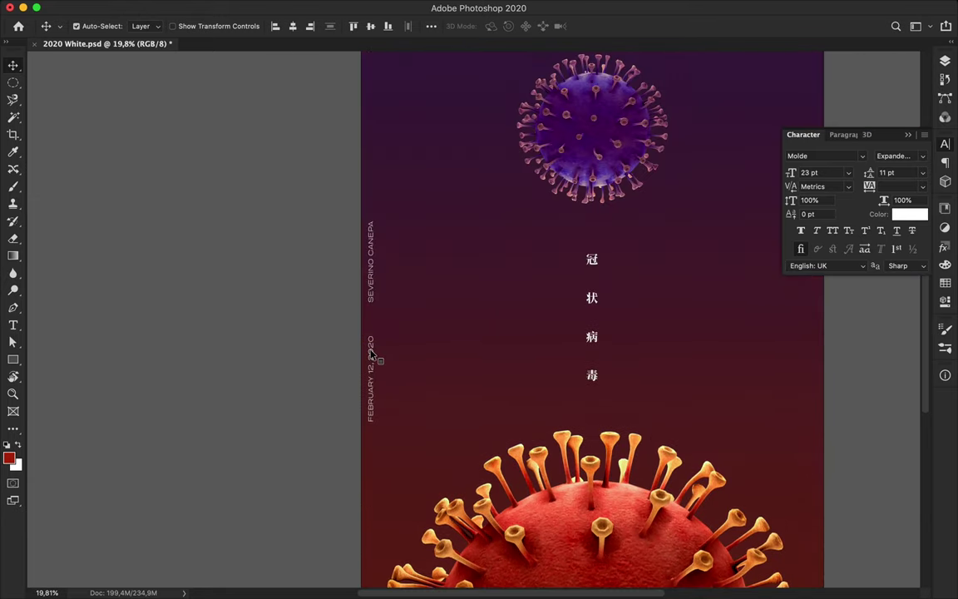
{"action": "left_click_drag", "start_coordinate": [371, 355], "coordinate": [371, 426]}
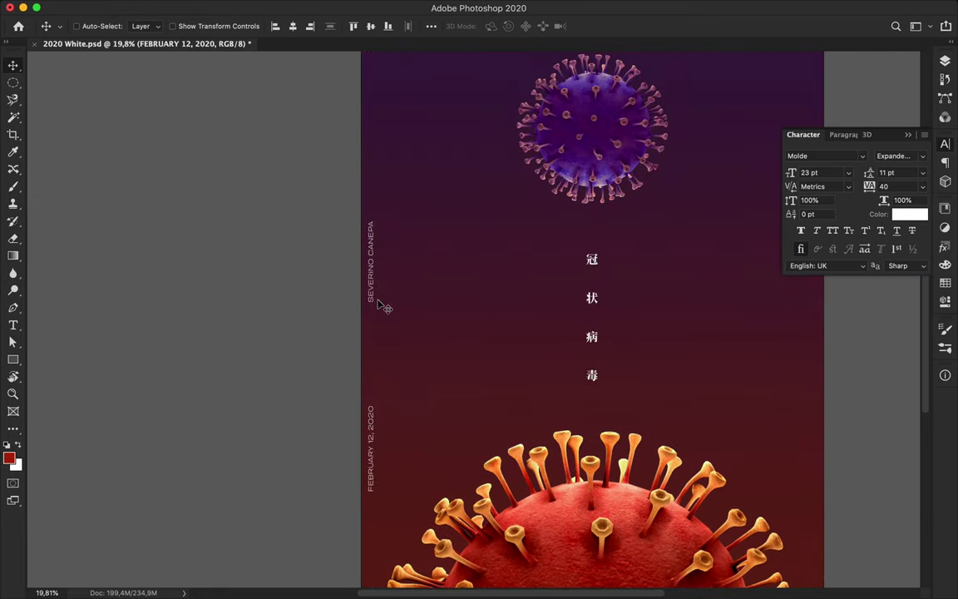
Rotate APOLLO 2020 -90° to run vertically at the top-left, and show the rulers.
{"action": "scroll", "coordinate": [383, 306], "scroll_direction": "up", "scroll_amount": 3}
{"action": "left_click", "coordinate": [395, 87]}
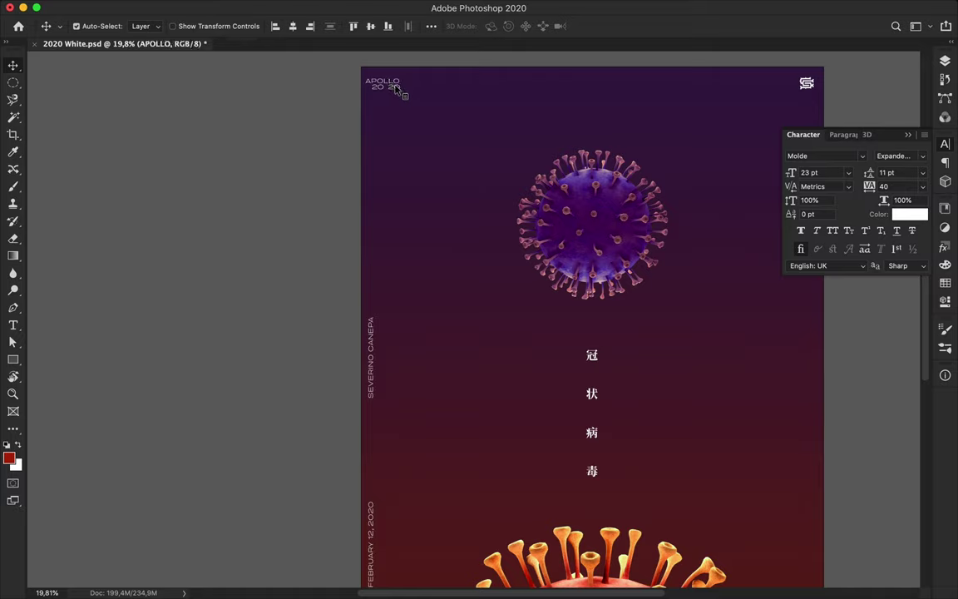
{"action": "left_click", "coordinate": [396, 89], "text": "shift"}
{"action": "key", "text": "super+t"}
{"action": "mouse_move", "coordinate": [413, 70]}
{"action": "left_mouse_down"}
{"action": "mouse_move", "coordinate": [377, 60]}
{"action": "mouse_move", "coordinate": [374, 148]}
{"action": "left_mouse_up"}
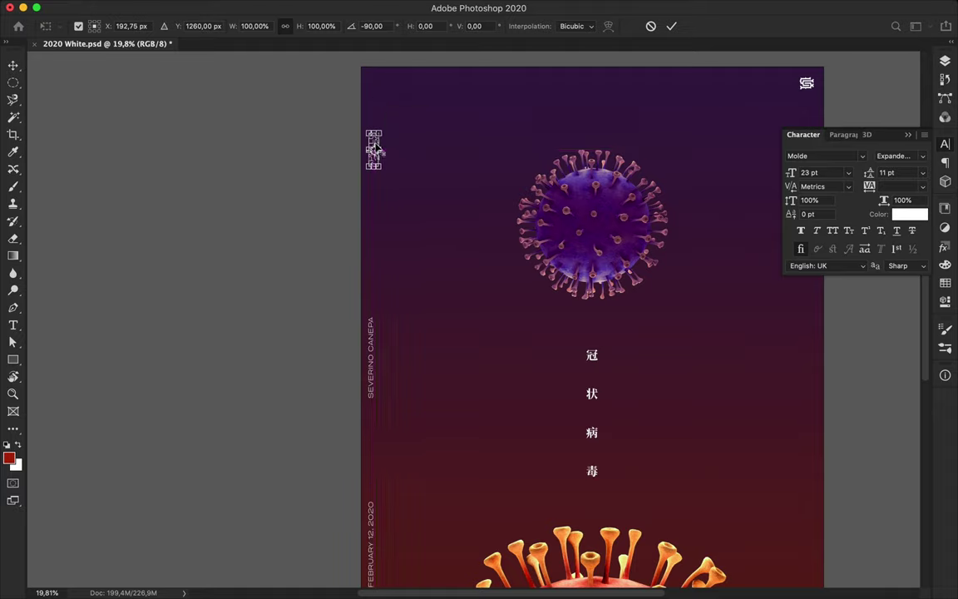
{"action": "key", "text": "Return"}
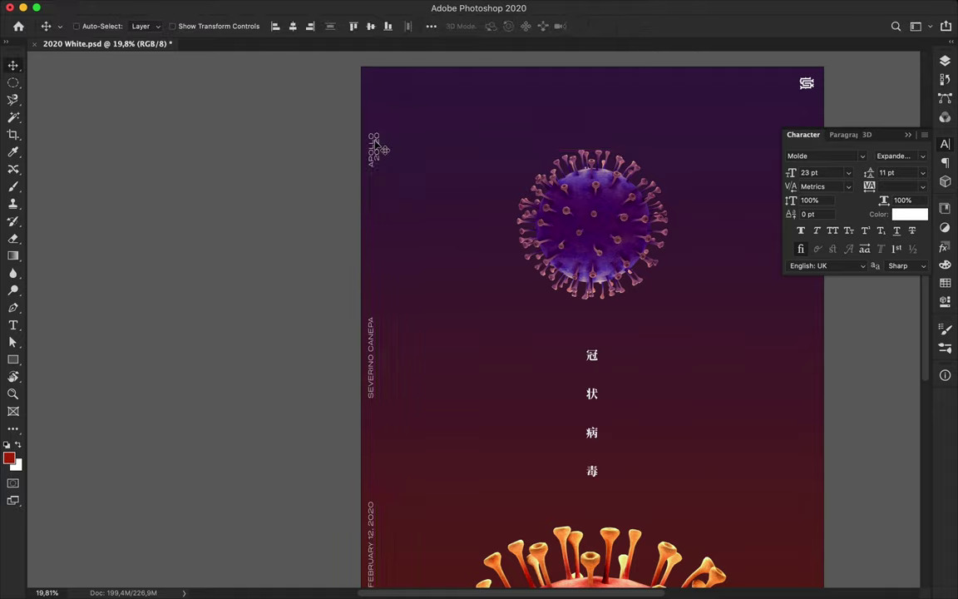
{"action": "scroll", "coordinate": [374, 148], "scroll_direction": "up", "scroll_amount": 1}
{"action": "scroll", "coordinate": [374, 148], "scroll_direction": "up", "scroll_amount": 2}
{"action": "scroll", "coordinate": [374, 148], "scroll_direction": "up", "scroll_amount": 1}
{"action": "key", "text": "ctrl+r"}
{"action": "scroll", "coordinate": [325, 157], "scroll_direction": "up", "scroll_amount": 1}
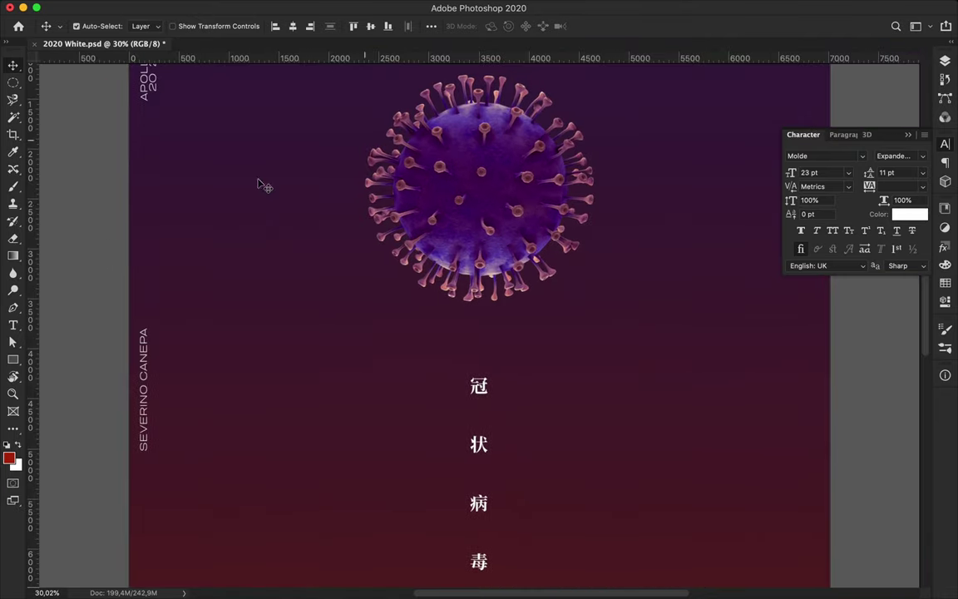
Align APOLLO 2020 to a vertical guide at the poster top, then remove the guide.
{"action": "left_click_drag", "start_coordinate": [31, 221], "coordinate": [142, 223]}
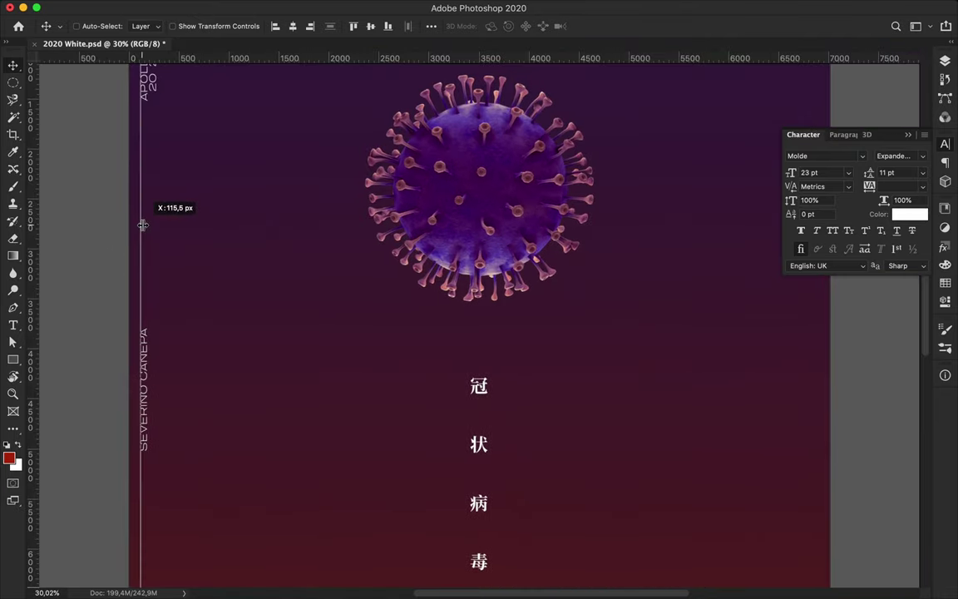
{"action": "scroll", "coordinate": [143, 225], "scroll_direction": "up", "scroll_amount": 5}
{"action": "left_click_drag", "start_coordinate": [143, 225], "coordinate": [148, 172]}
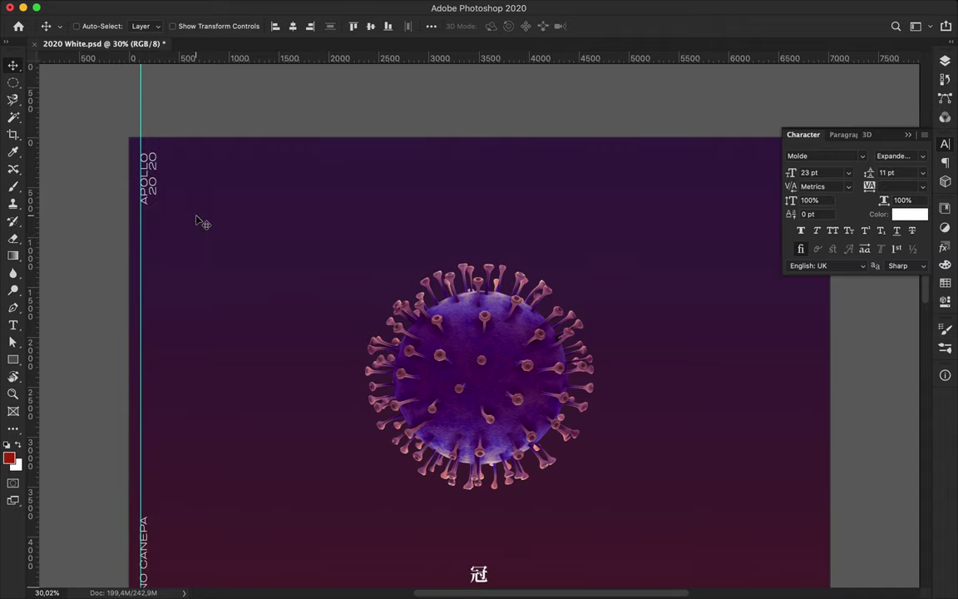
{"action": "scroll", "coordinate": [197, 220], "scroll_direction": "down", "scroll_amount": 2}
{"action": "scroll", "coordinate": [196, 220], "scroll_direction": "down", "scroll_amount": 1}
{"action": "scroll", "coordinate": [197, 221], "scroll_direction": "down", "scroll_amount": 1}
{"action": "key", "text": "w"}
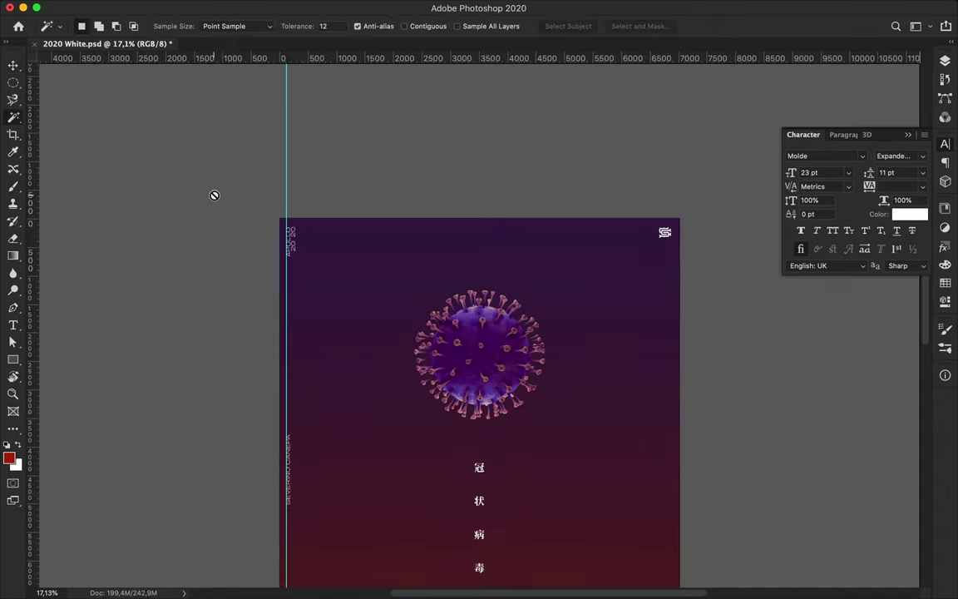
{"action": "key", "text": "c"}
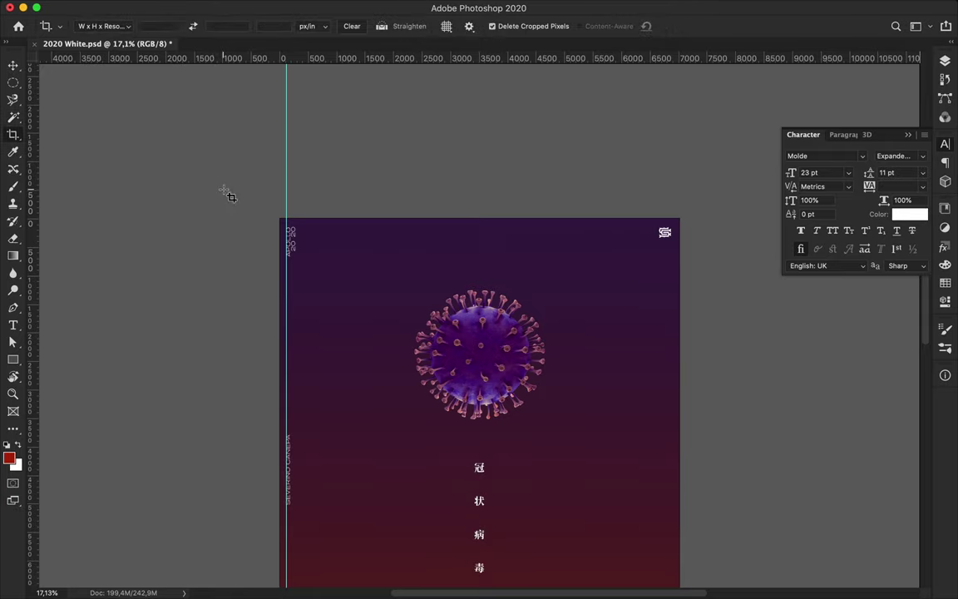
{"action": "key", "text": "v"}
{"action": "left_click_drag", "start_coordinate": [286, 166], "coordinate": [14, 153]}
{"action": "scroll", "coordinate": [186, 172], "scroll_direction": "down", "scroll_amount": 5}
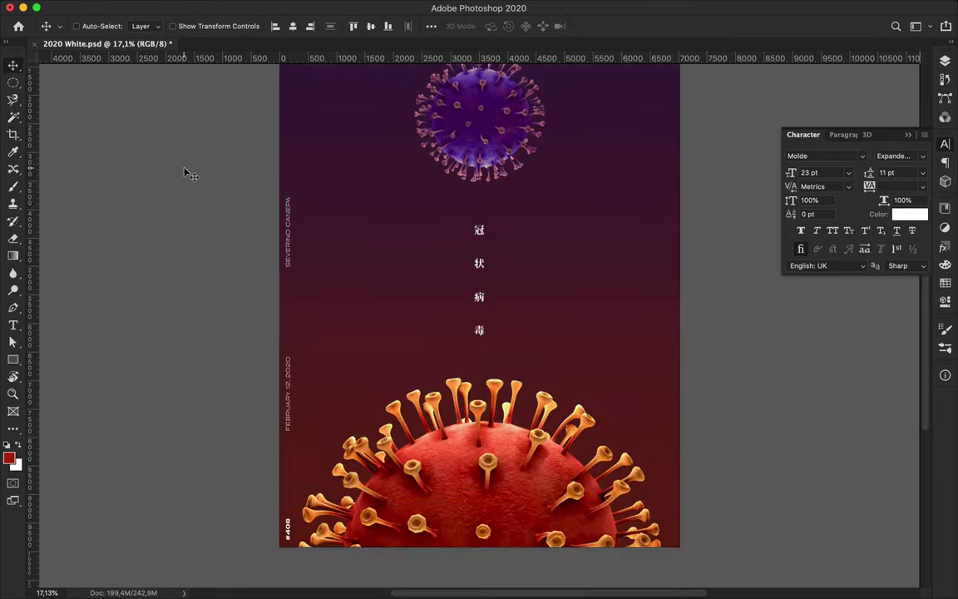
{"action": "scroll", "coordinate": [186, 172], "scroll_direction": "up", "scroll_amount": 2}
{"action": "scroll", "coordinate": [200, 185], "scroll_direction": "down", "scroll_amount": 1}
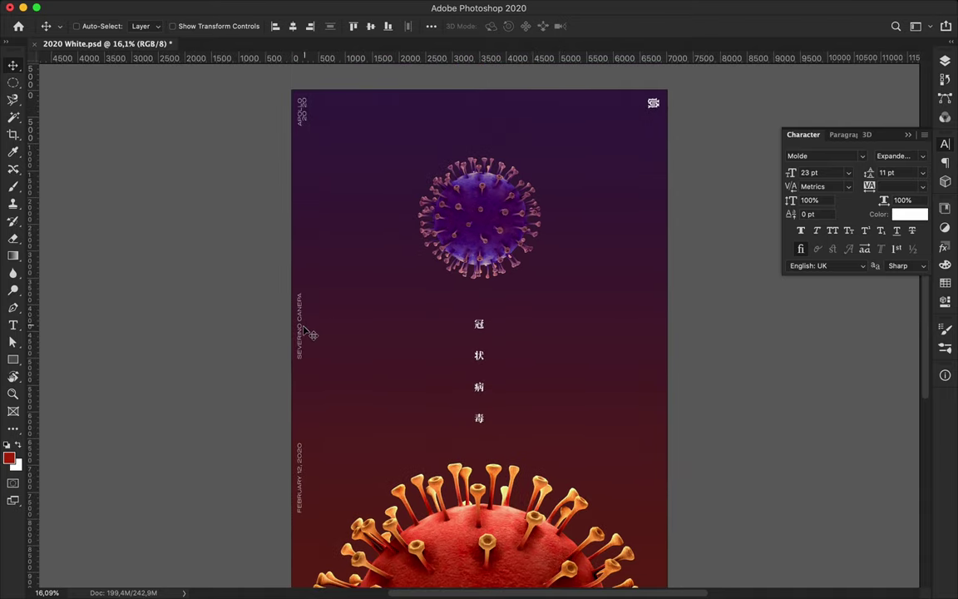
{"action": "left_click_drag", "start_coordinate": [306, 340], "coordinate": [301, 264]}
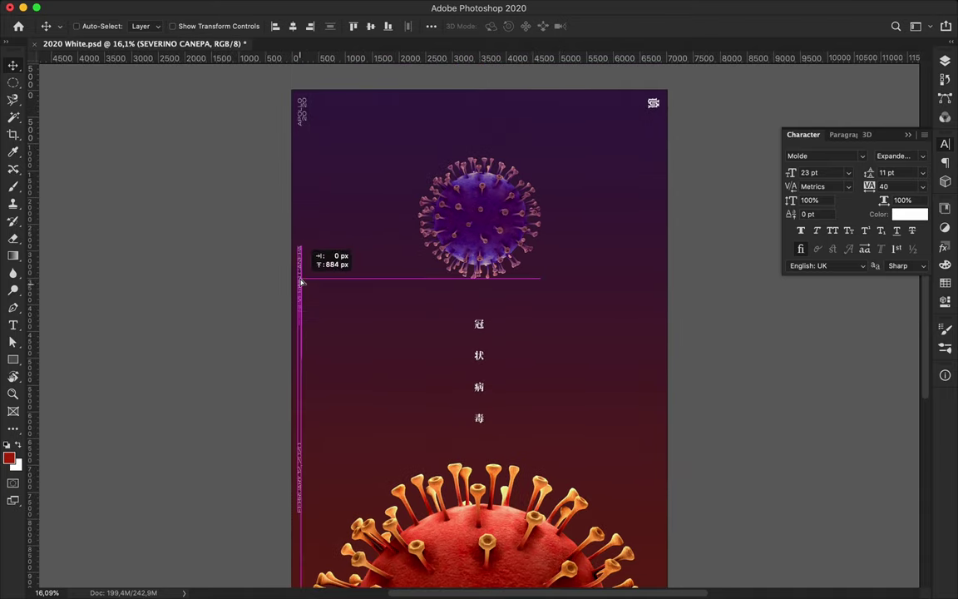
{"action": "left_click_drag", "start_coordinate": [301, 265], "coordinate": [301, 273]}
{"action": "left_click", "coordinate": [301, 492]}
{"action": "left_click_drag", "start_coordinate": [301, 492], "coordinate": [300, 484]}
{"action": "left_click_drag", "start_coordinate": [301, 462], "coordinate": [301, 462]}
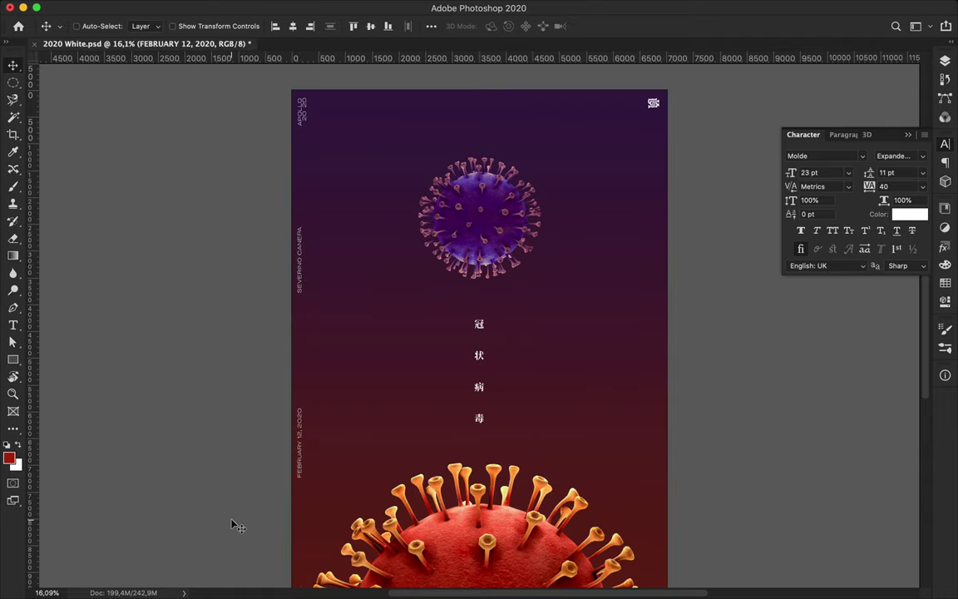
{"action": "scroll", "coordinate": [235, 523], "scroll_direction": "down", "scroll_amount": 2}
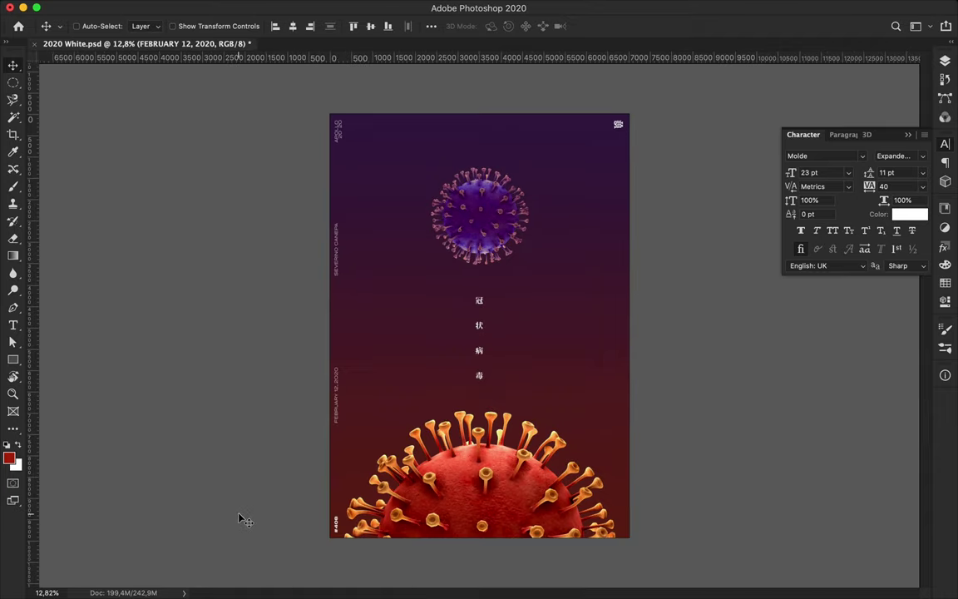
Change the #408 label's font style to Molde Expanded-Light.
{"action": "left_click", "coordinate": [337, 525]}
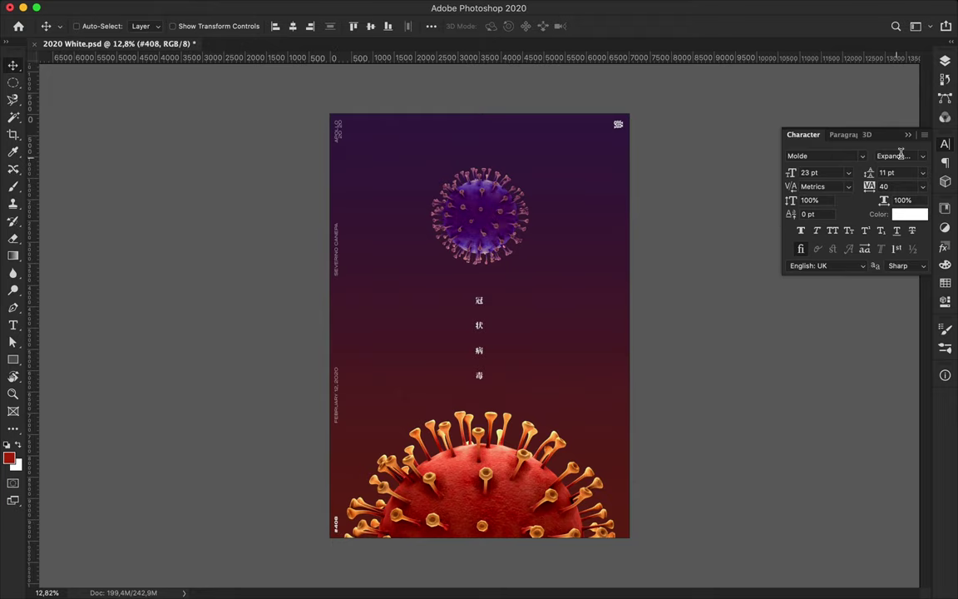
{"action": "left_click", "coordinate": [945, 60]}
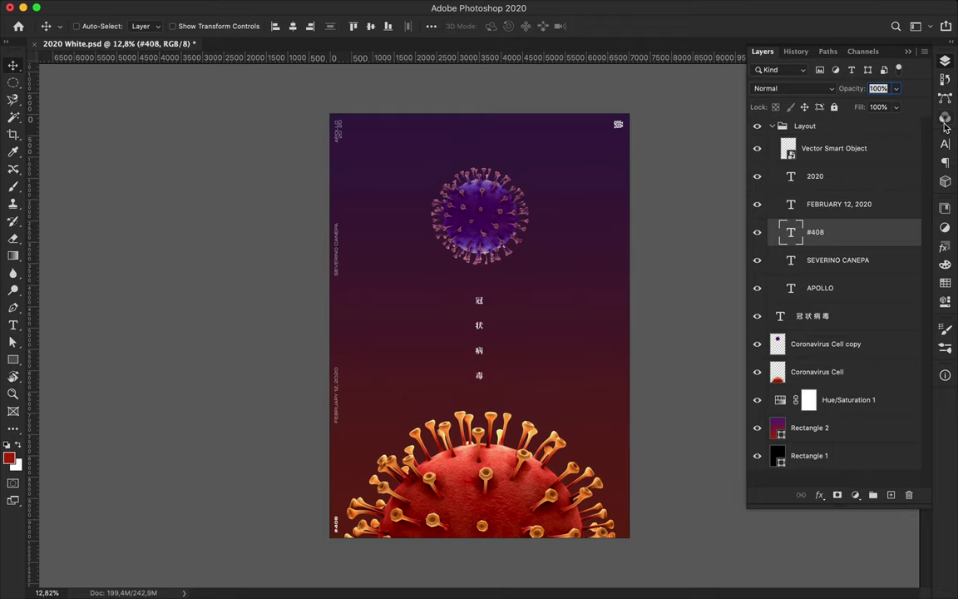
{"action": "left_click", "coordinate": [945, 143]}
{"action": "left_click", "coordinate": [911, 150]}
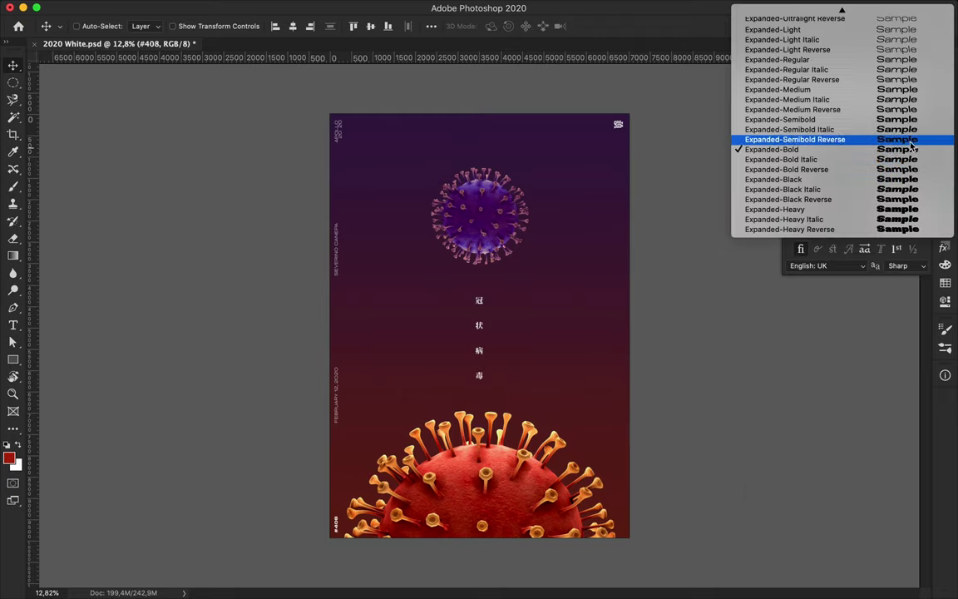
{"action": "left_click", "coordinate": [886, 32]}
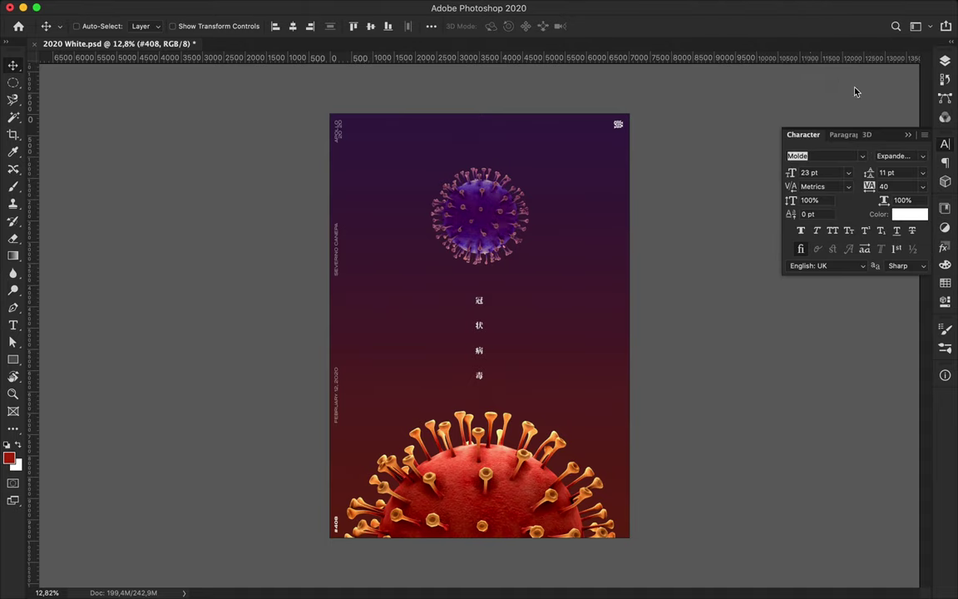
Save the poster as 2020 White.psd.
{"action": "key", "text": "ctrl"}
{"action": "key", "text": "ctrl+s"}
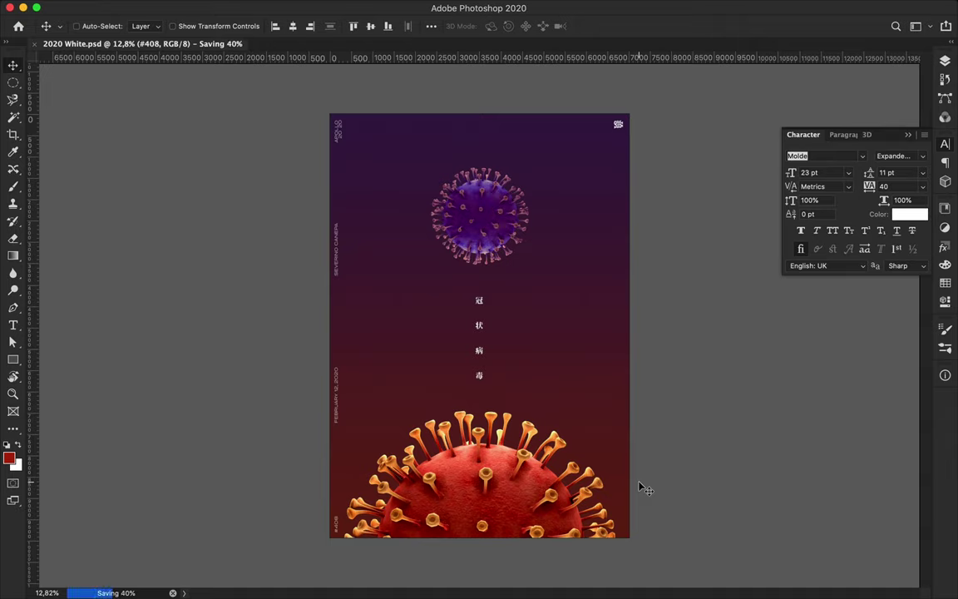
{"action": "left_click", "coordinate": [670, 8]}
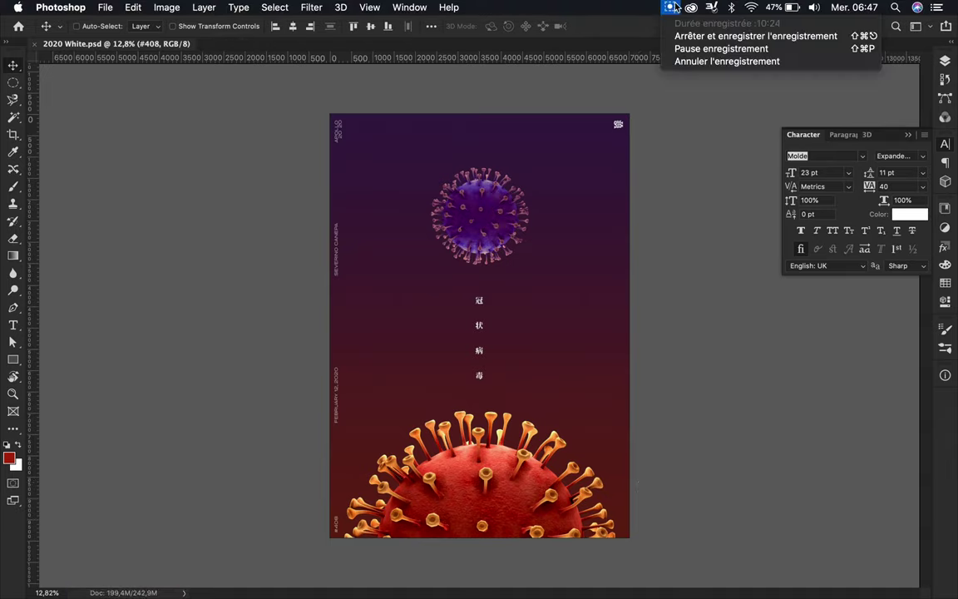
{"action": "left_click", "coordinate": [693, 37]}
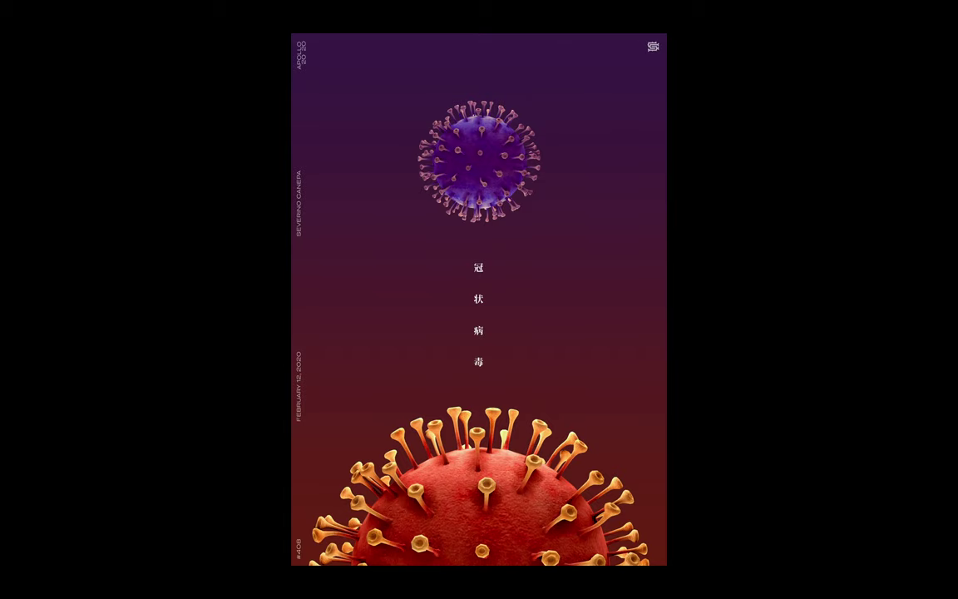